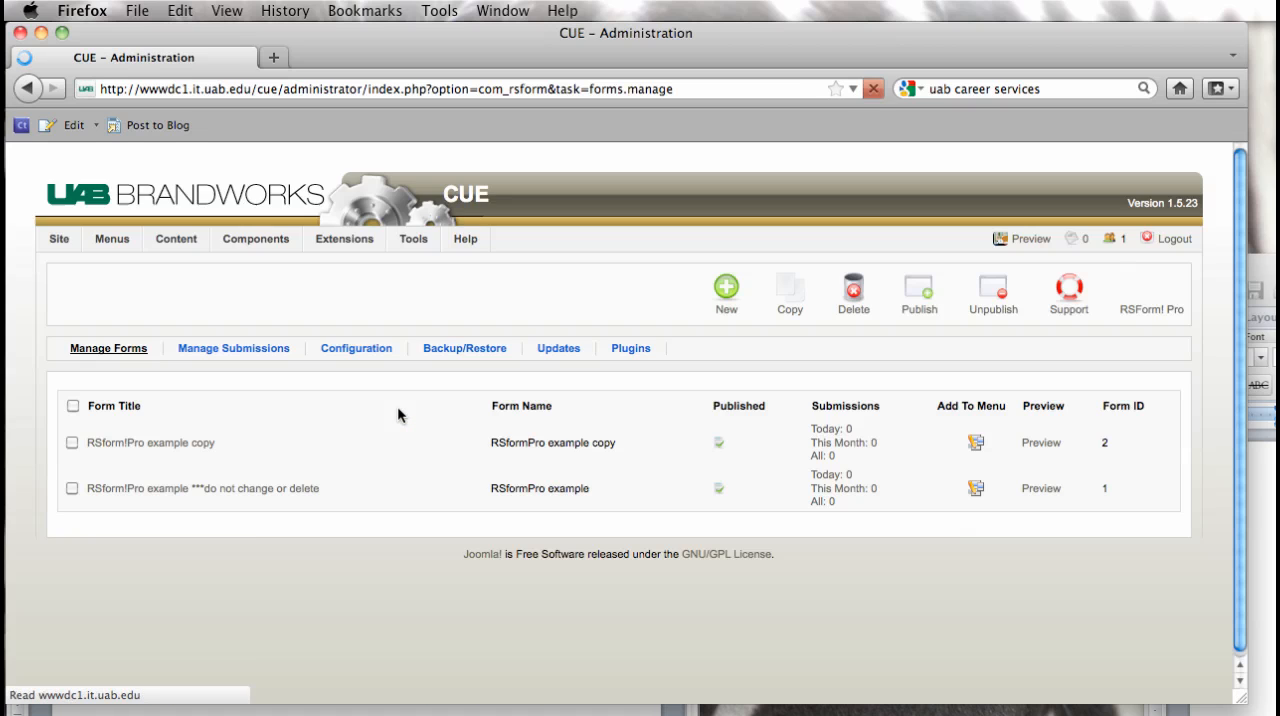
Step: Duplicate the form "RSform!Pro example ***do not change or delete" and open the copy for editing
click(72, 489)
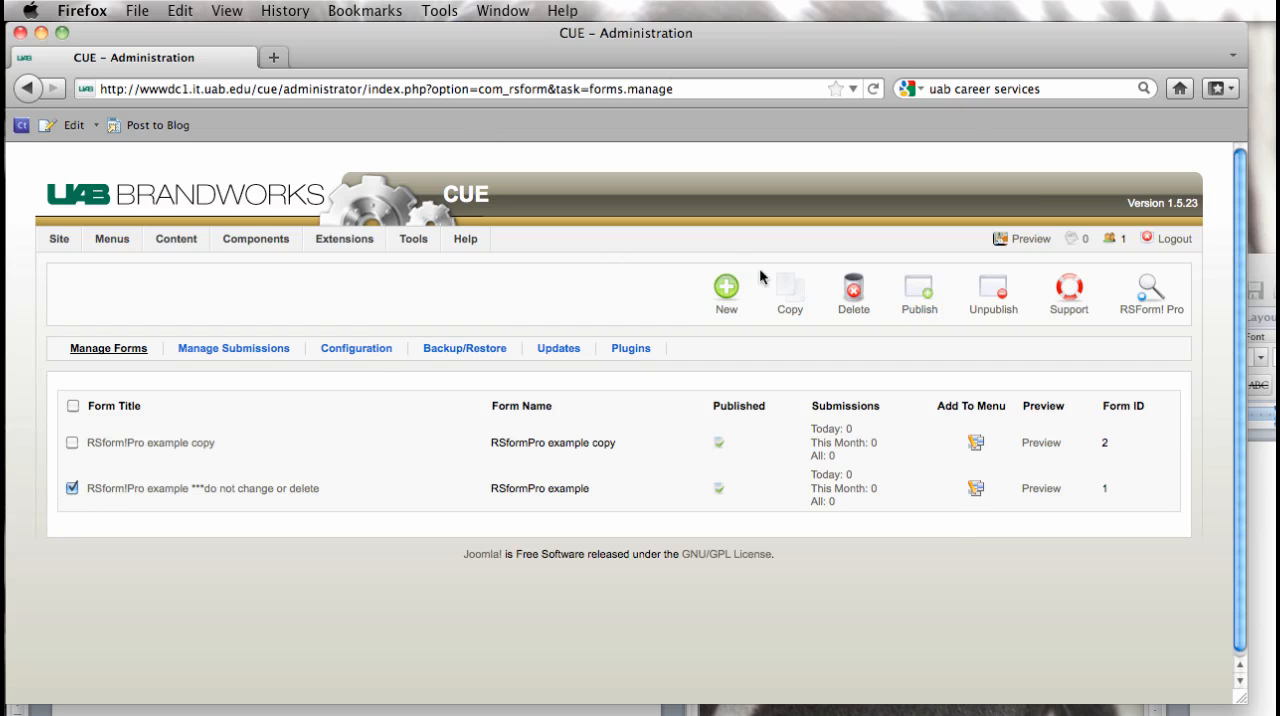
click(790, 295)
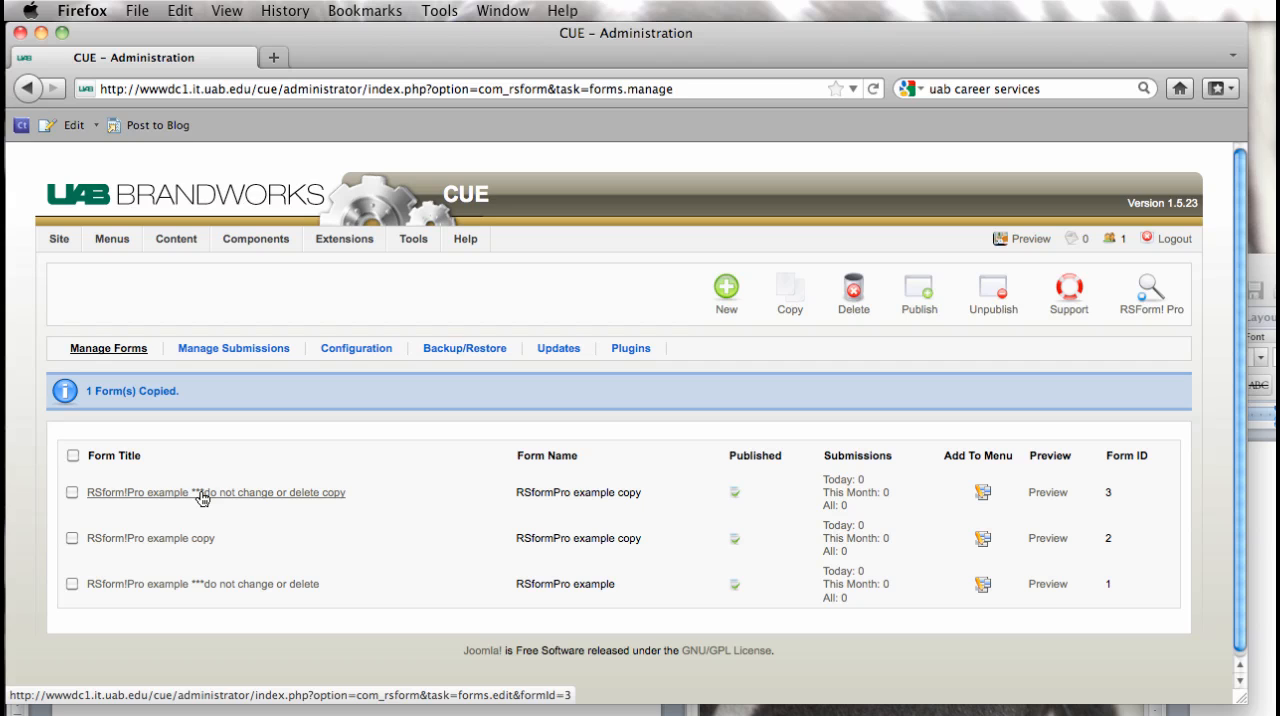
click(203, 493)
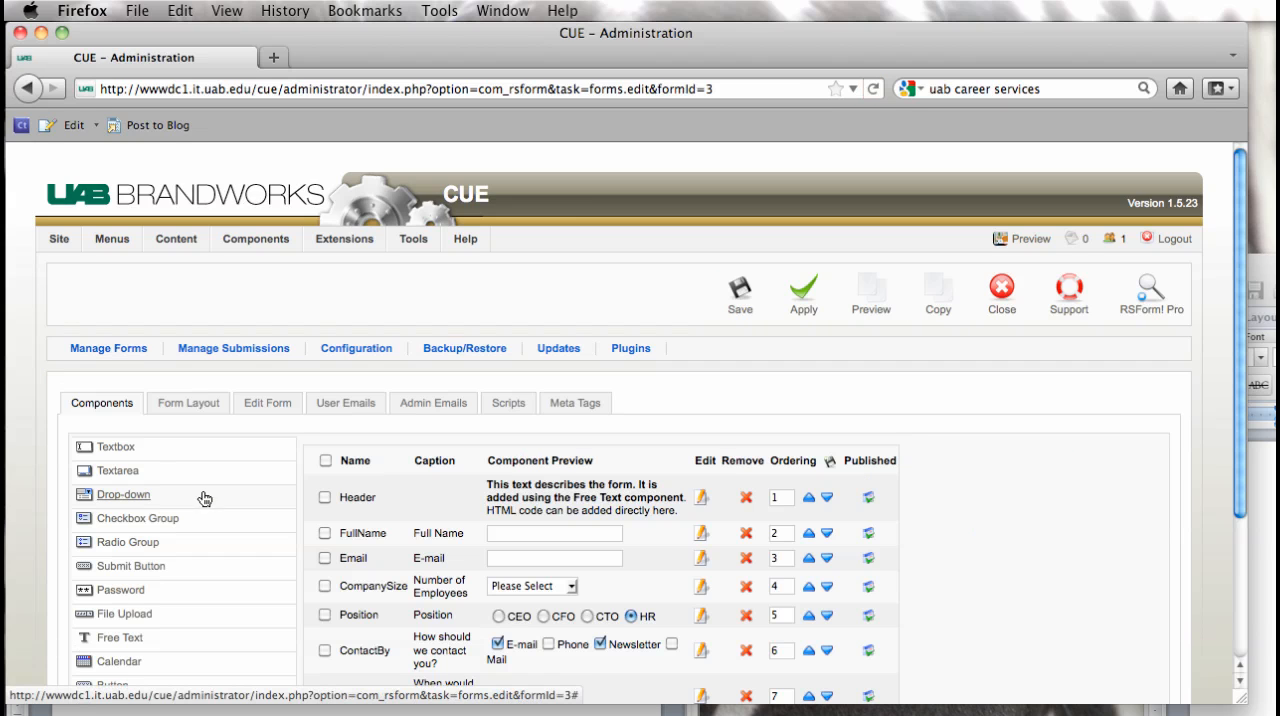
Step: Set the copied form's title to "Resume Book Request" in its form properties
click(272, 403)
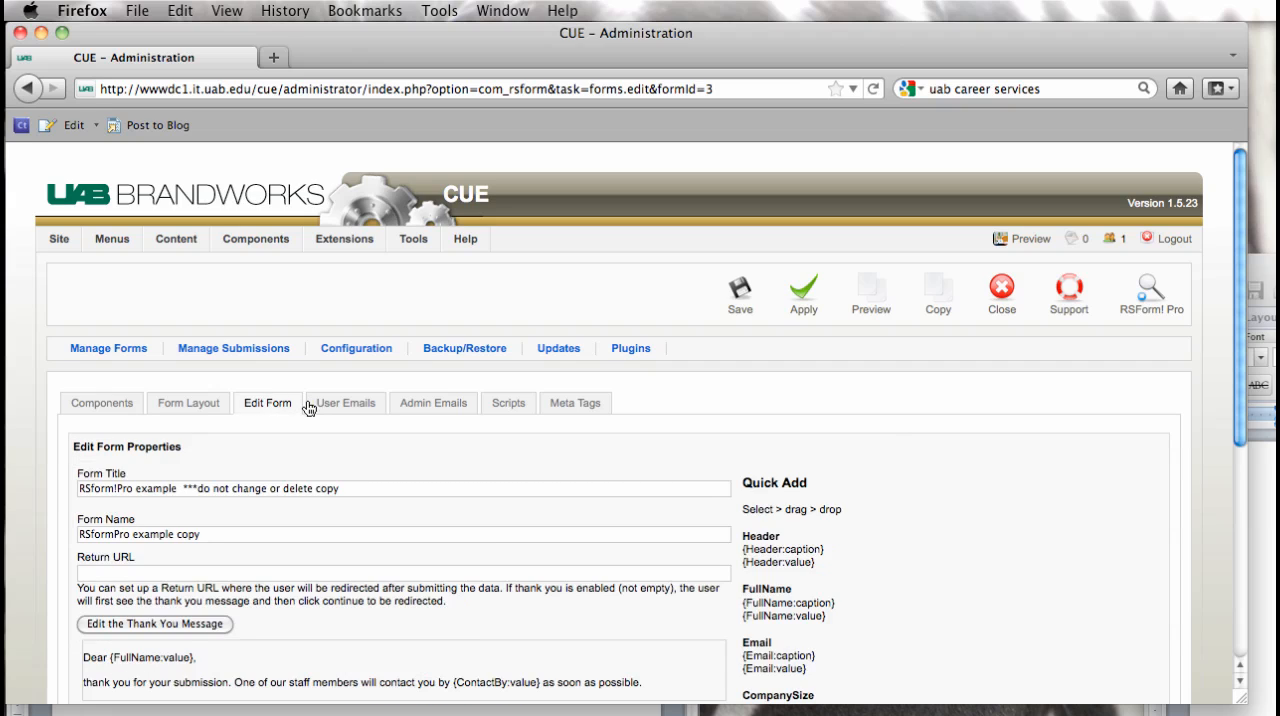
click(378, 490)
drag(378, 490, 7, 473)
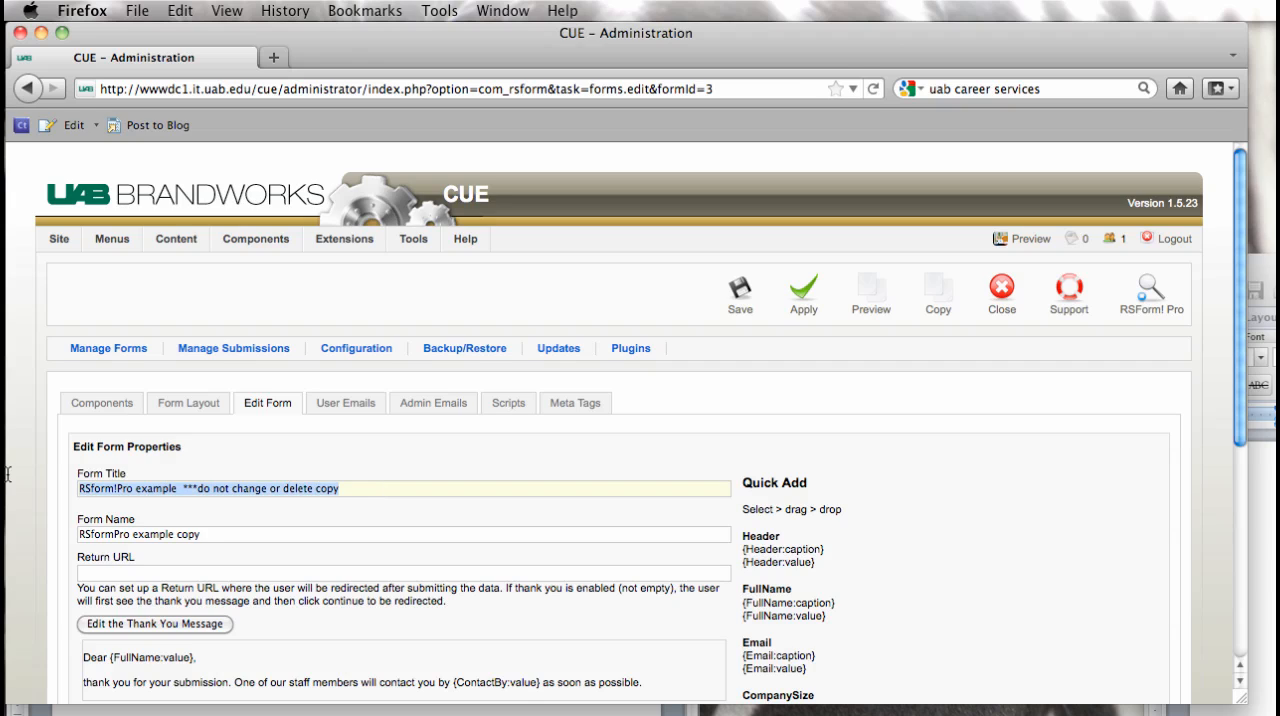
text(Resume )
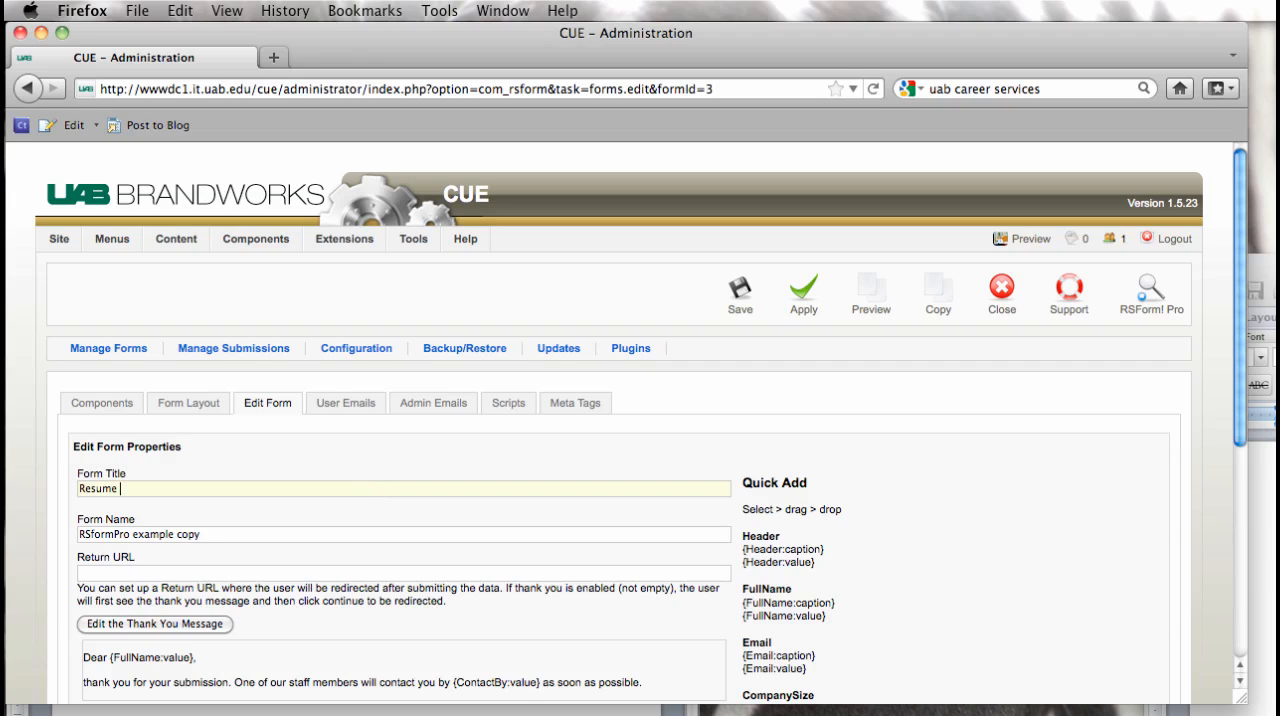
text(Book Request)
Step: Copy the form title "Resume Book Request" into the form name, replacing the existing name
drag(236, 487, 7, 459)
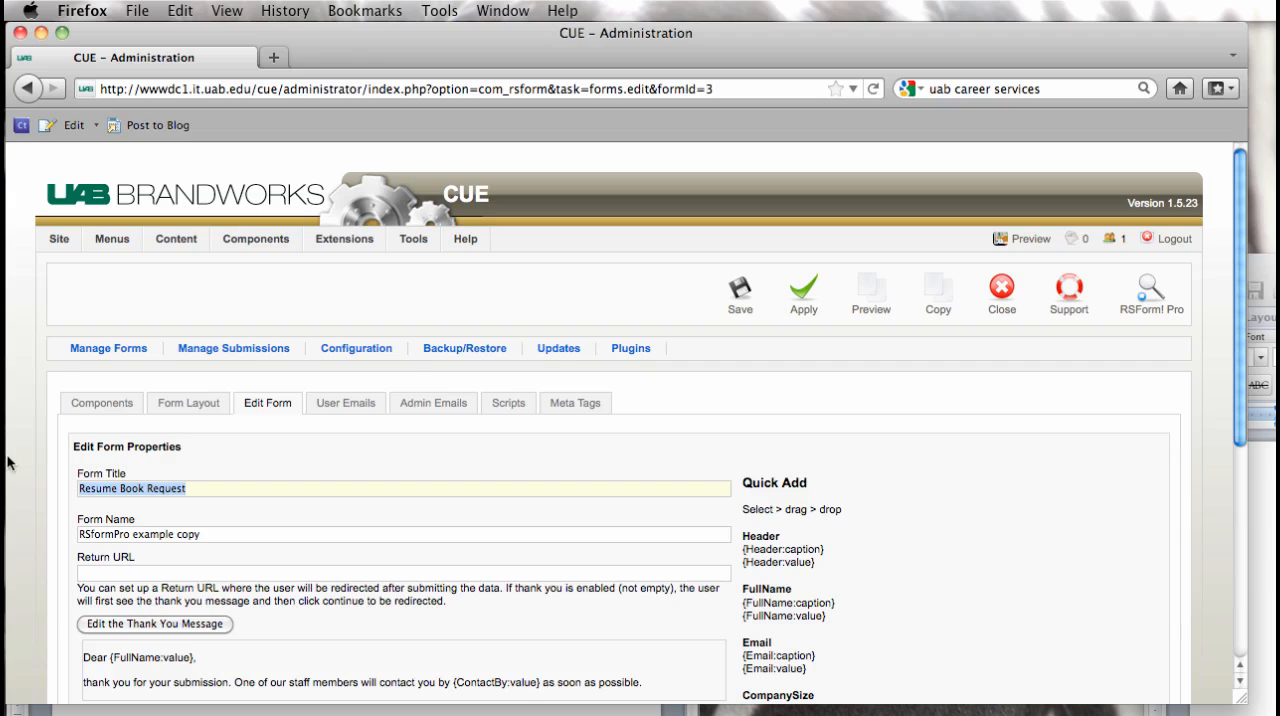
drag(250, 538, 7, 500)
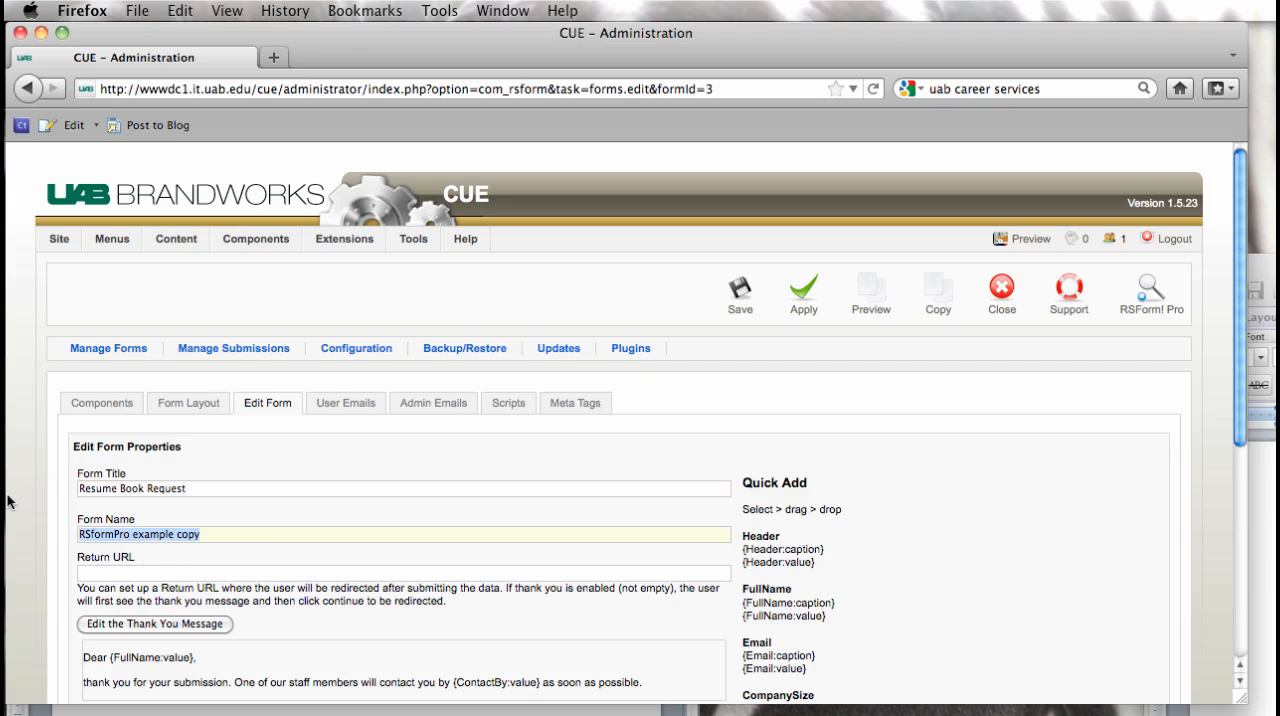
key(ctrl+v)
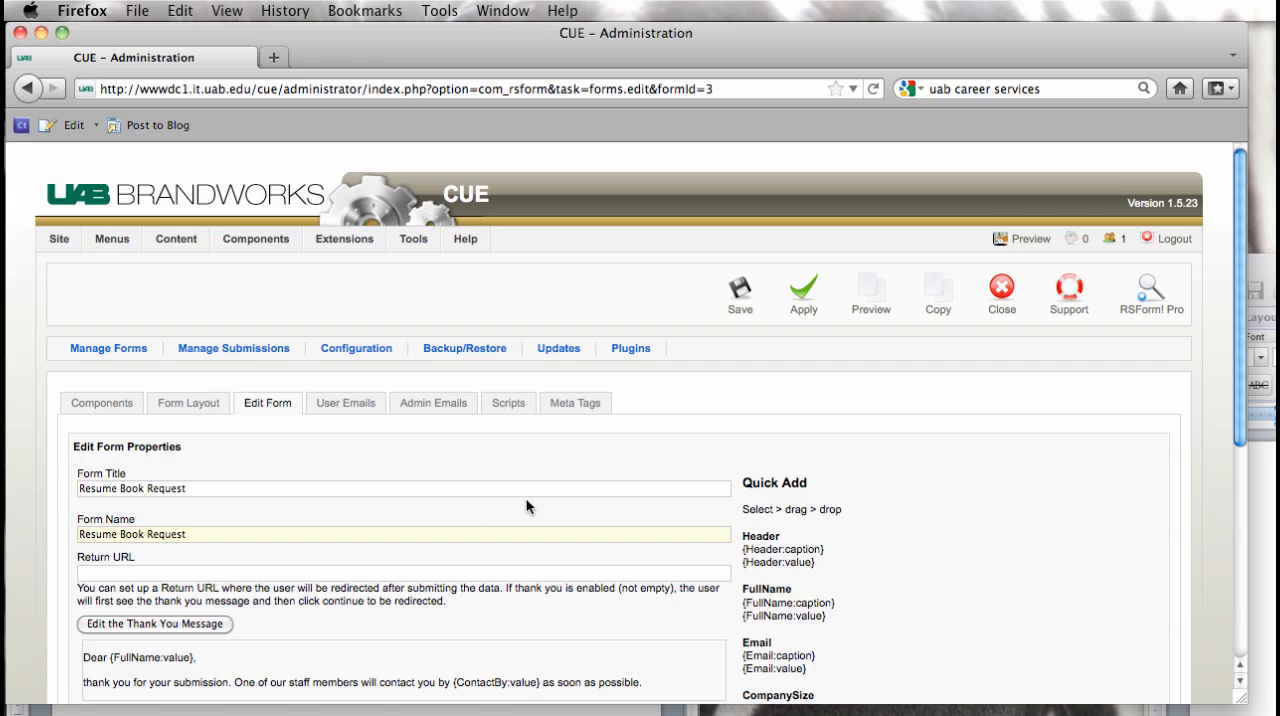
Step: Open the form's thank-you message for editing and delete all of its existing text
scroll(527, 507, down, 3)
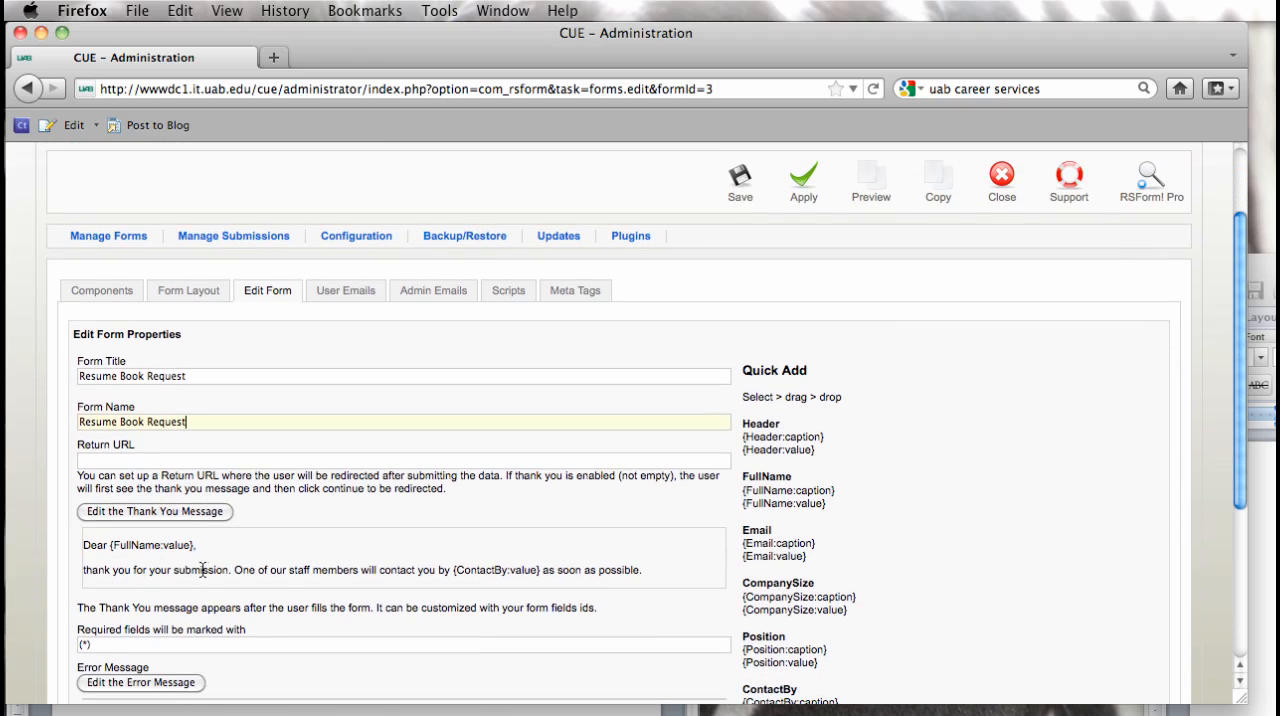
click(115, 513)
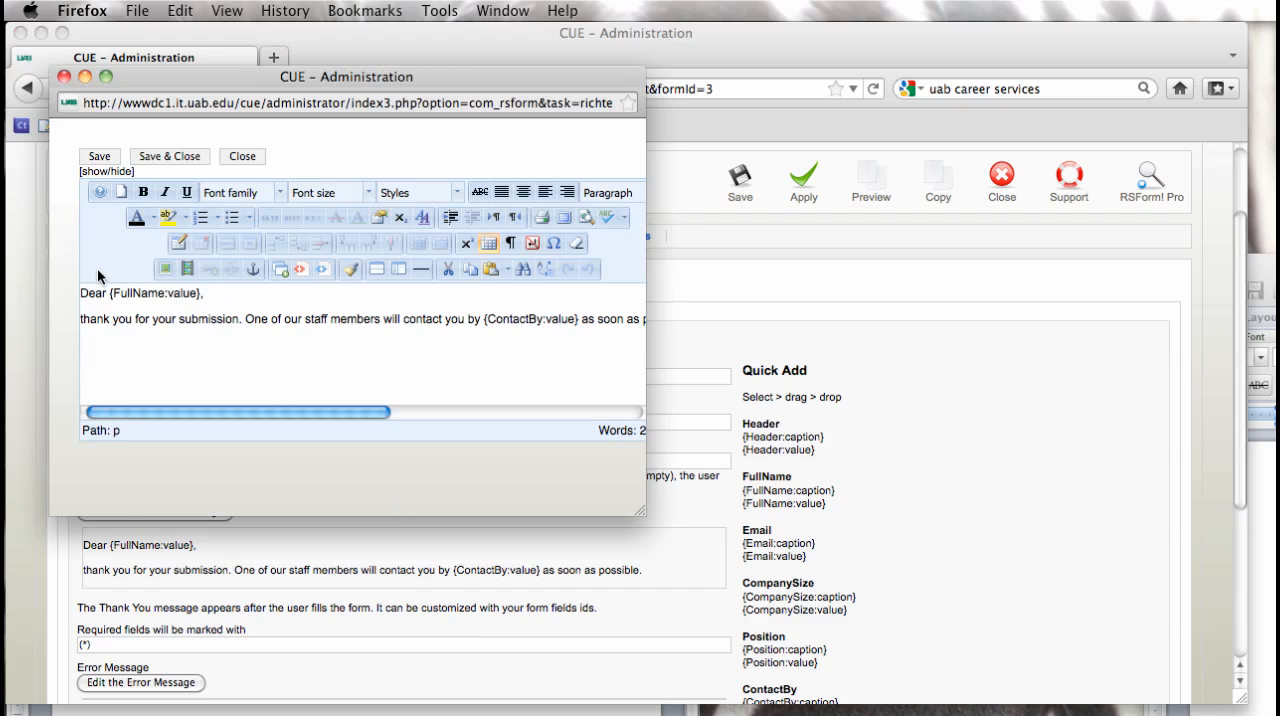
drag(85, 293, 714, 562)
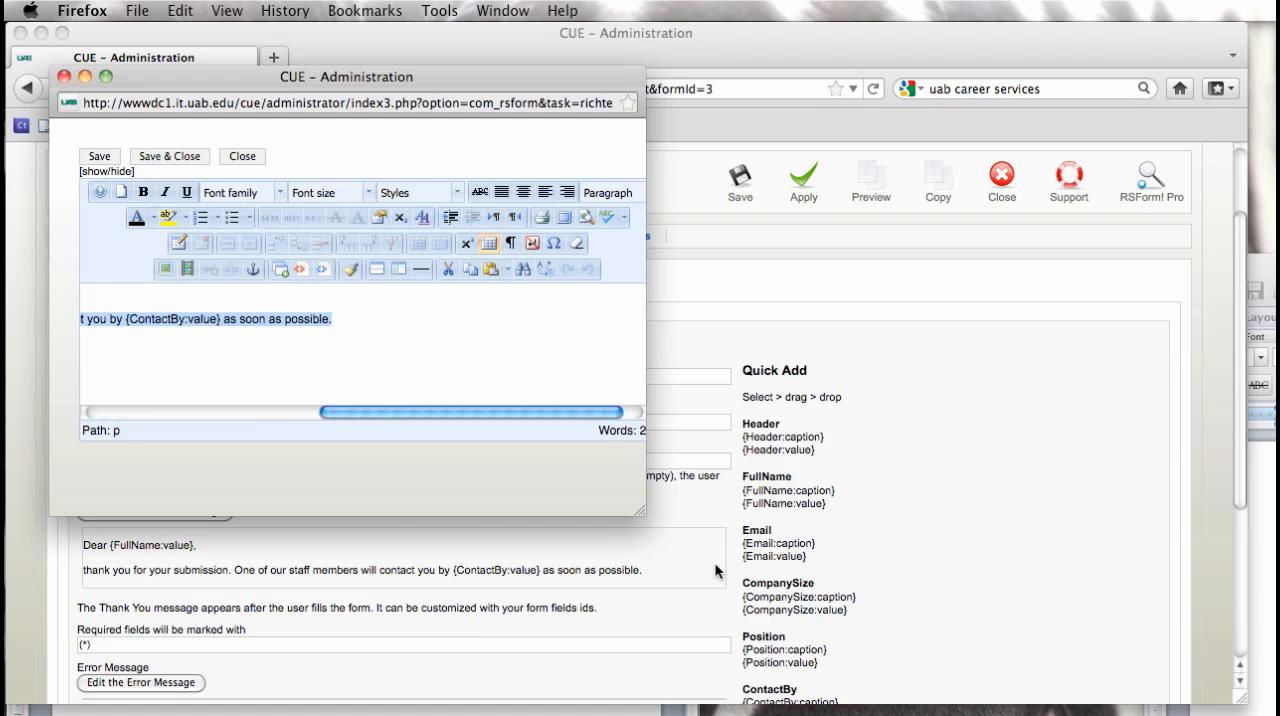
key(BackSpace)
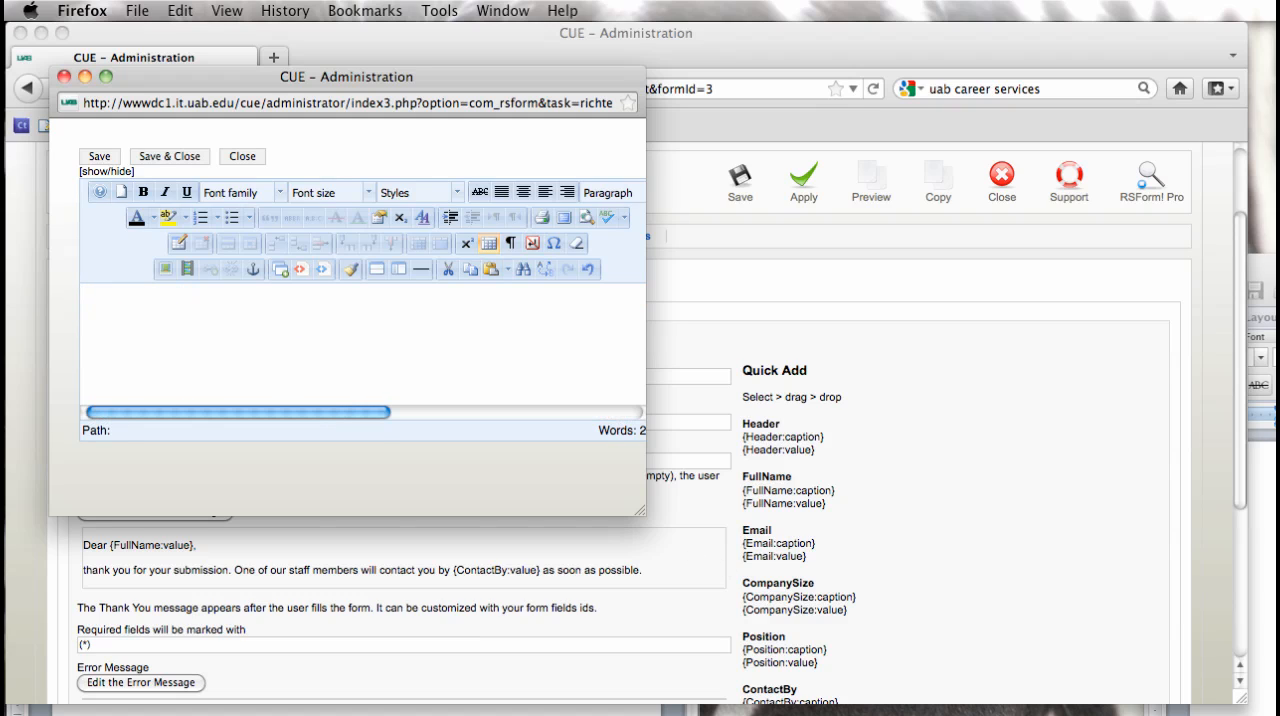
Step: Copy the resume book thank-you text from the Word document into the message, end it with a period, and save and close the editor
key(super+Tab)
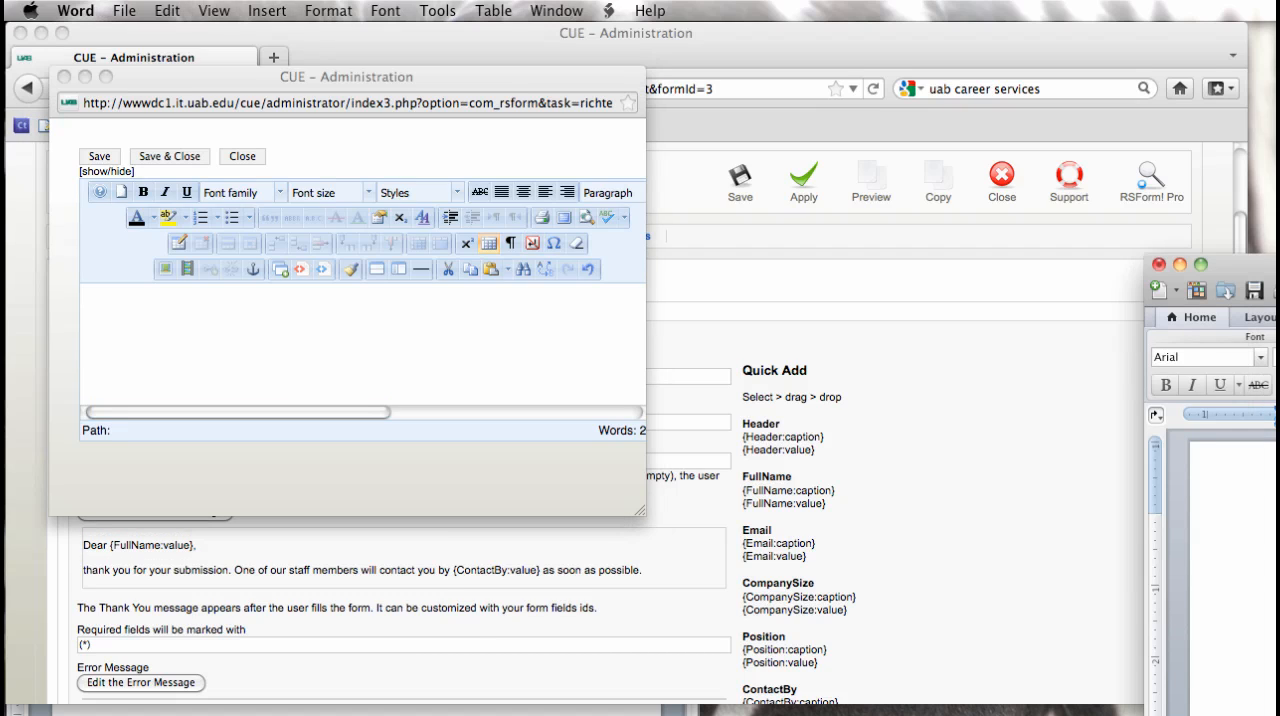
key(super+a)
click(276, 328)
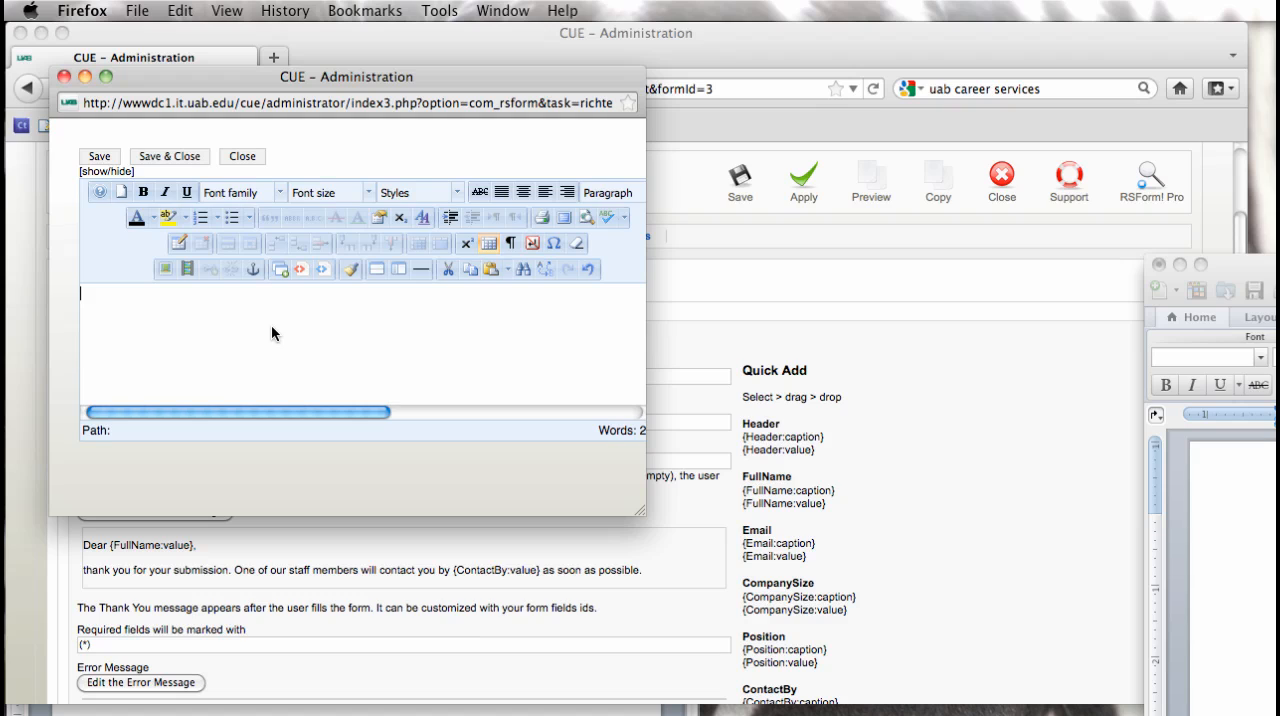
key(super+v)
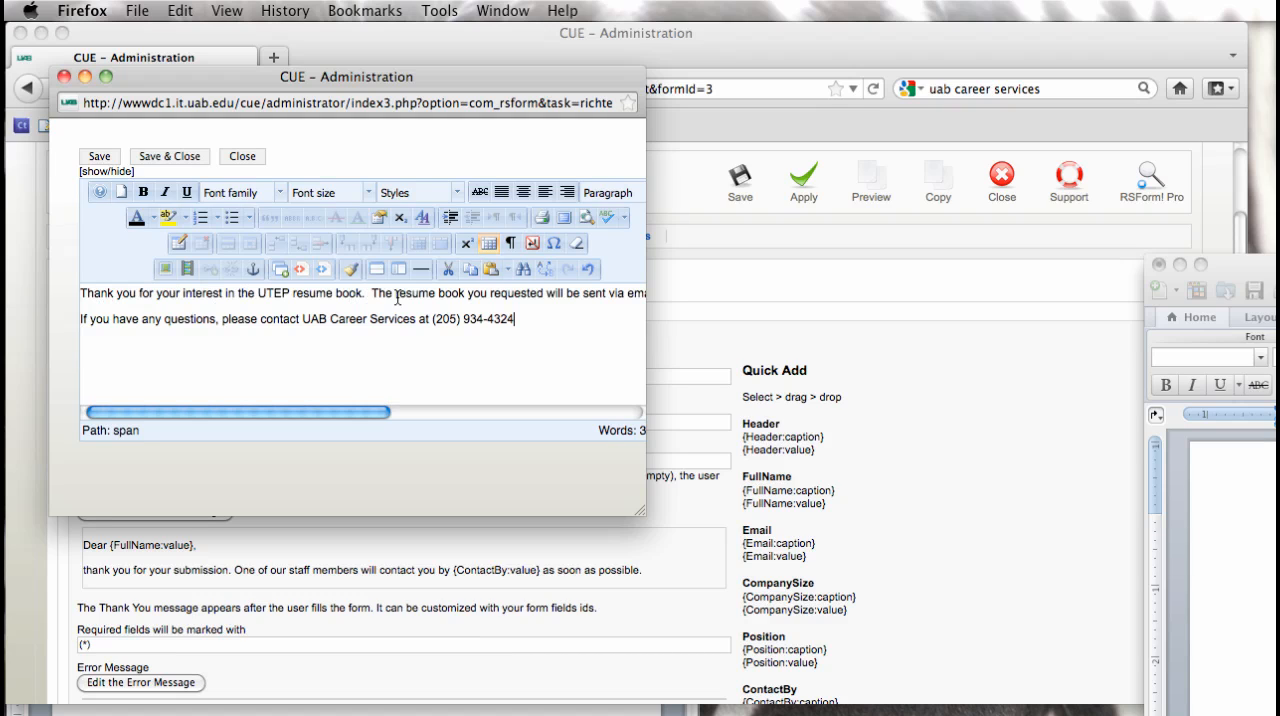
text(.)
click(166, 157)
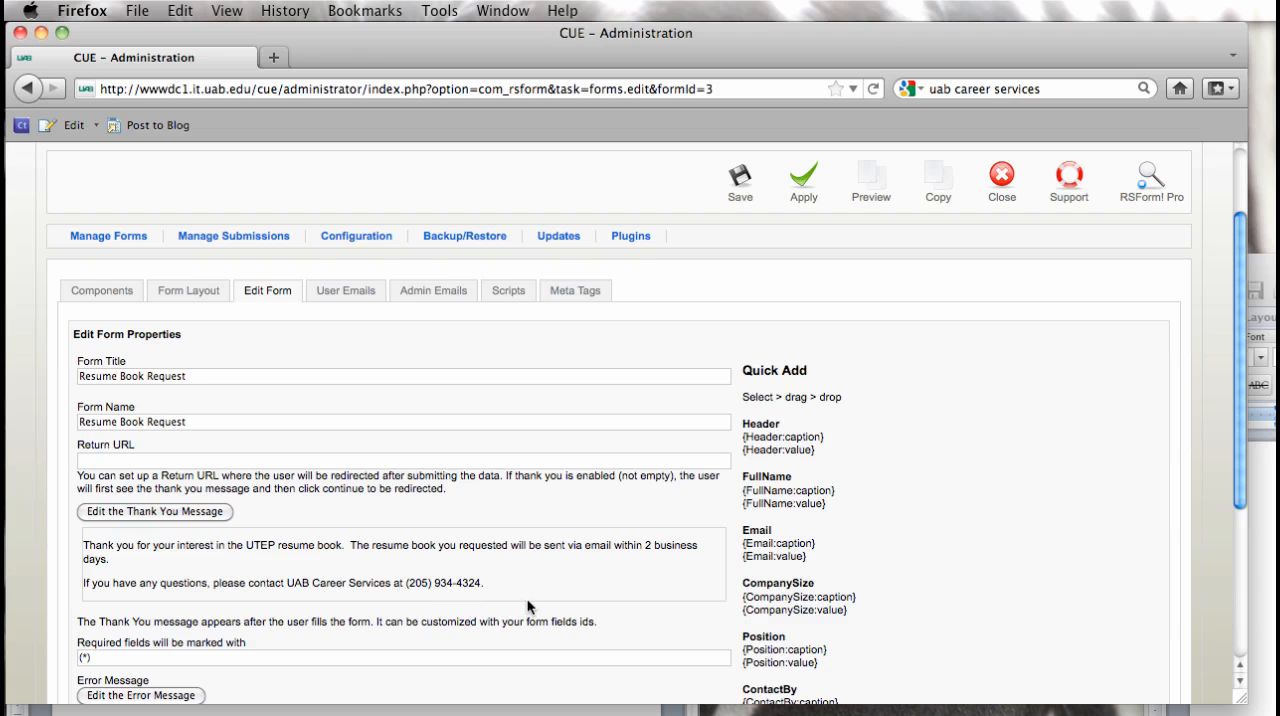
Step: Review the remaining form properties and apply the changes, keeping the form open
scroll(559, 574, up, 2)
scroll(559, 574, down, 5)
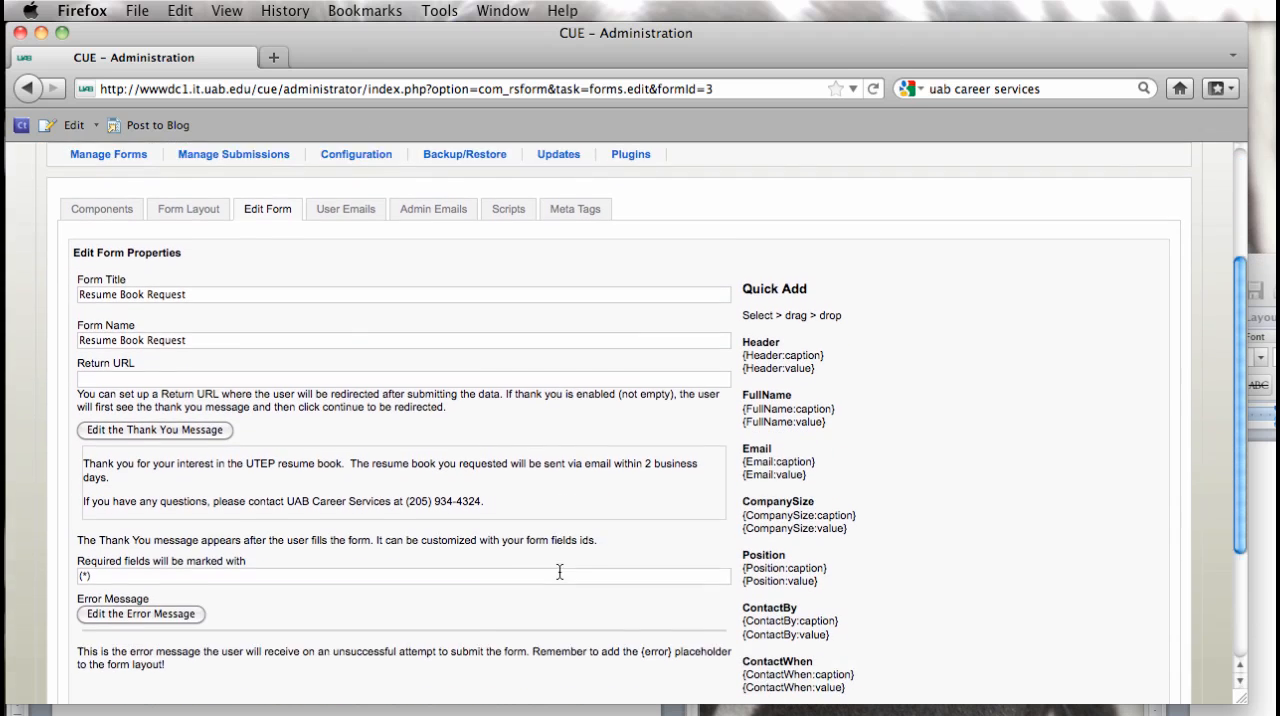
scroll(559, 574, down, 1)
scroll(559, 574, up, 3)
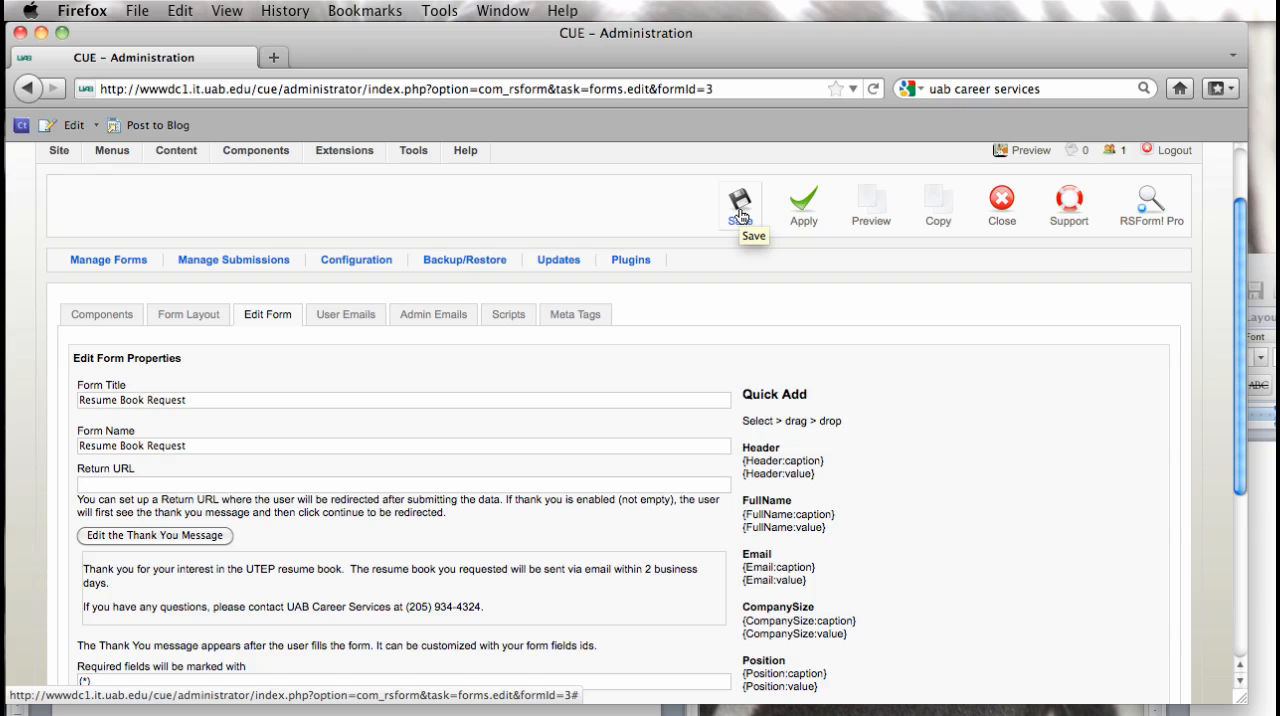
click(805, 212)
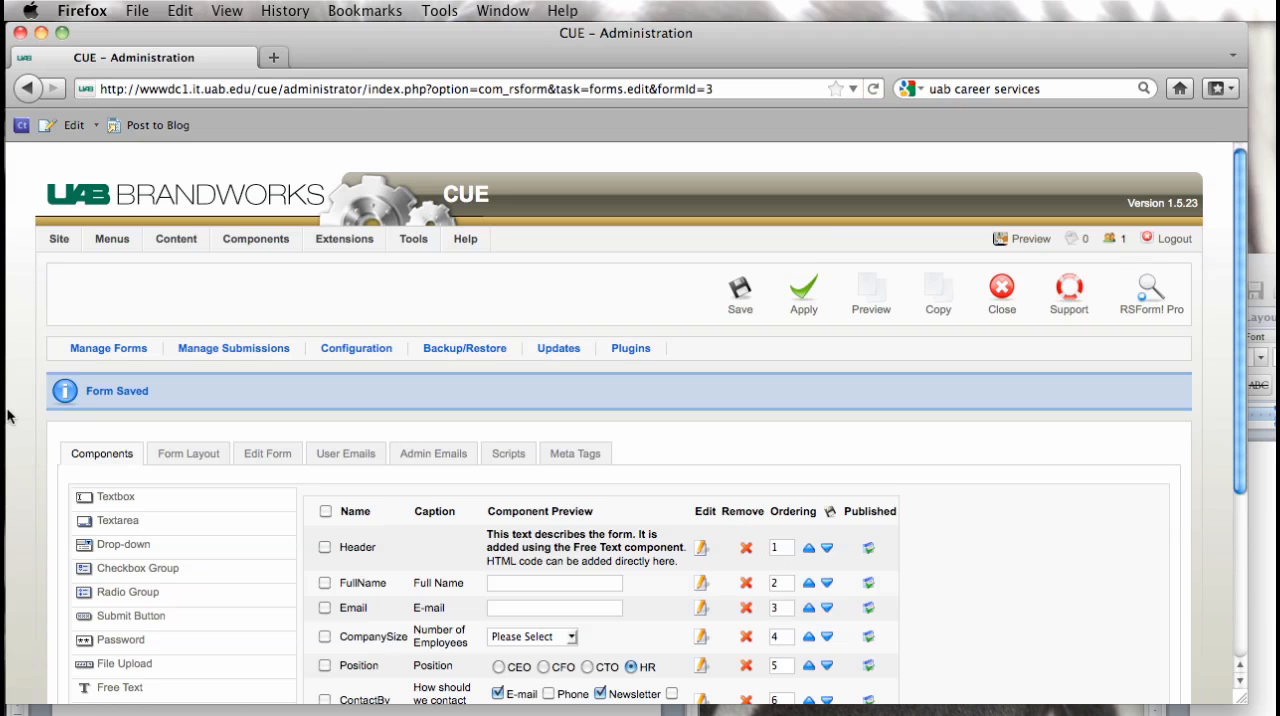
Step: Mark the CompanySize, Position, ContactBy, ContactWhen and Footer components and remove each of them from the form
scroll(1020, 452, down, 5)
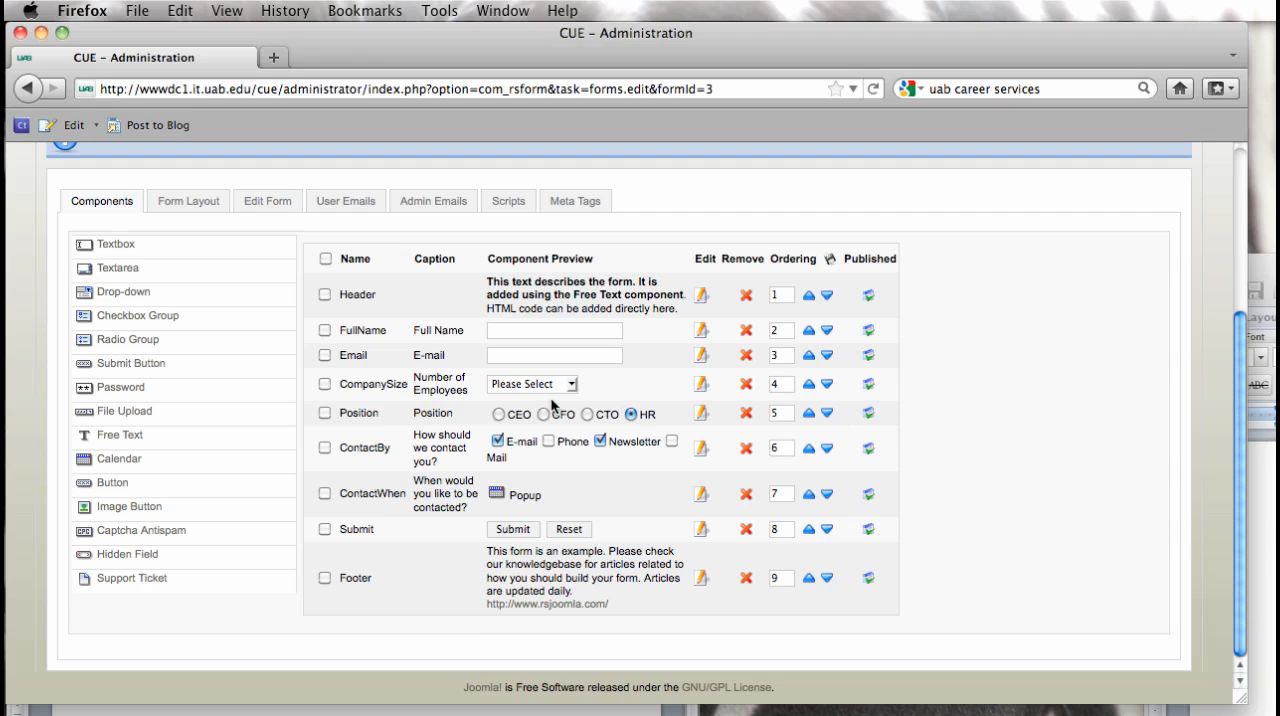
click(324, 384)
click(324, 413)
click(325, 447)
scroll(326, 577, up, 1)
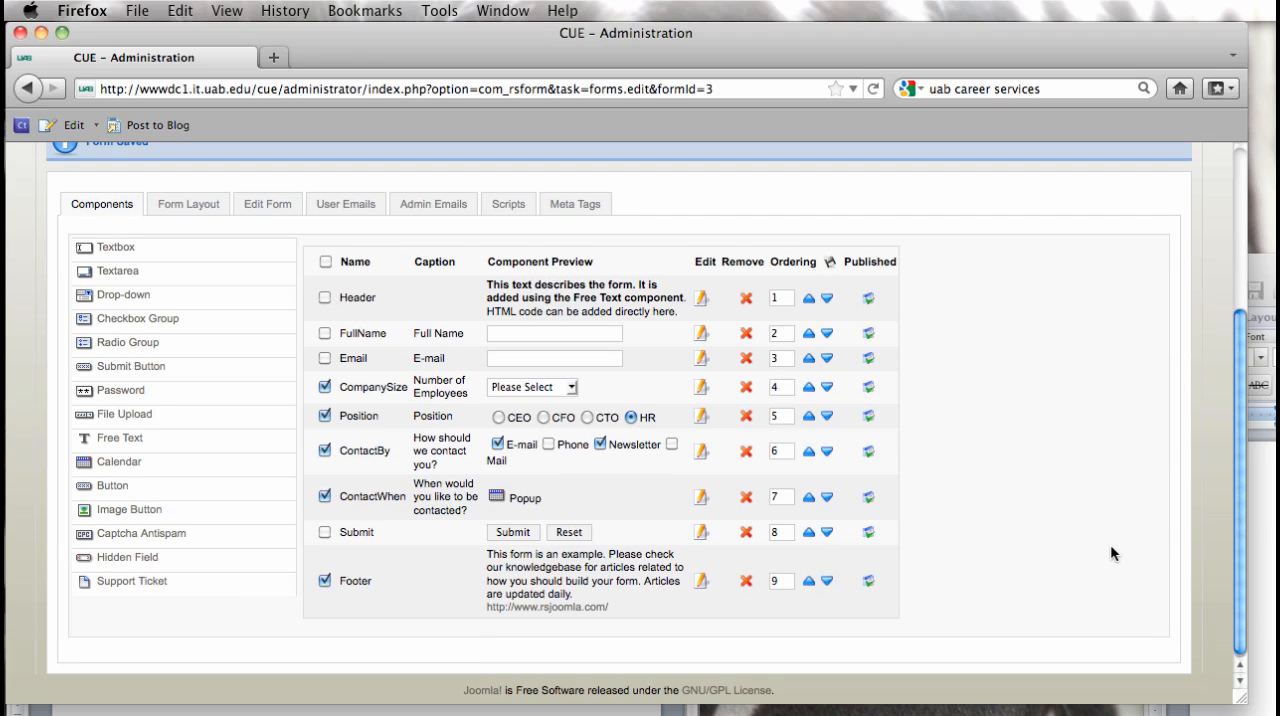
scroll(1111, 547, up, 5)
scroll(1113, 553, down, 4)
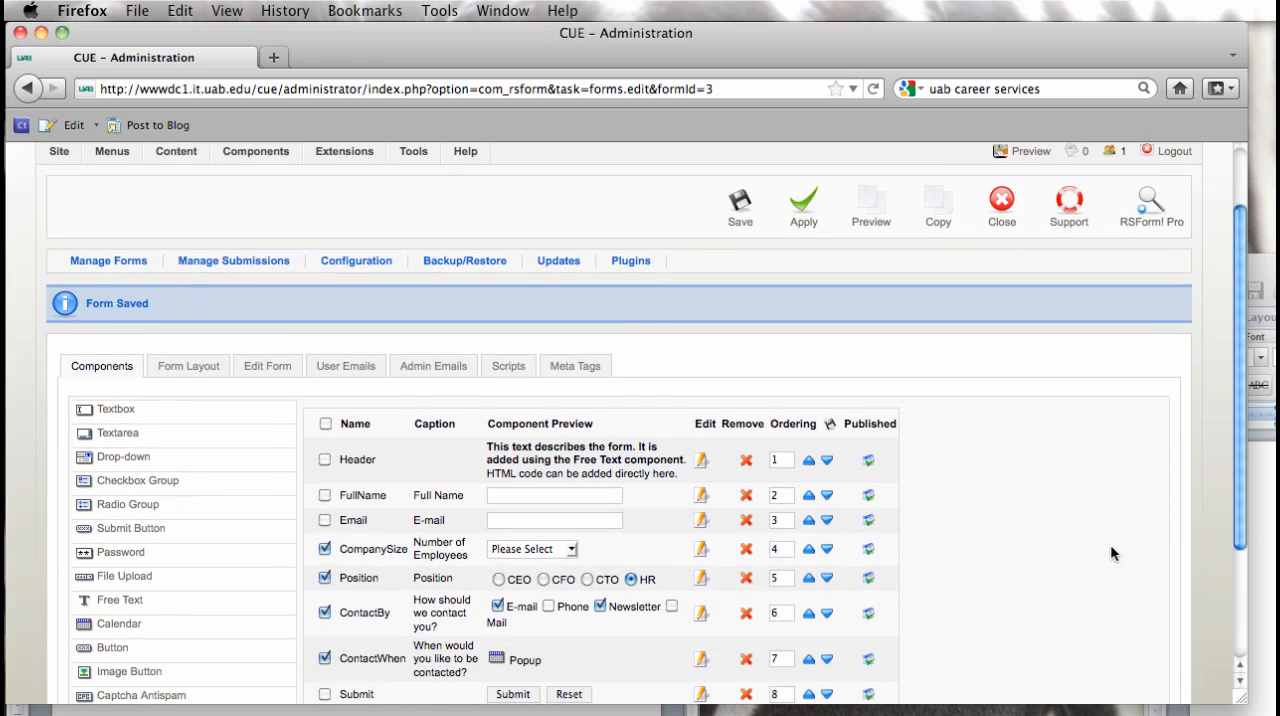
scroll(1111, 547, up, 1)
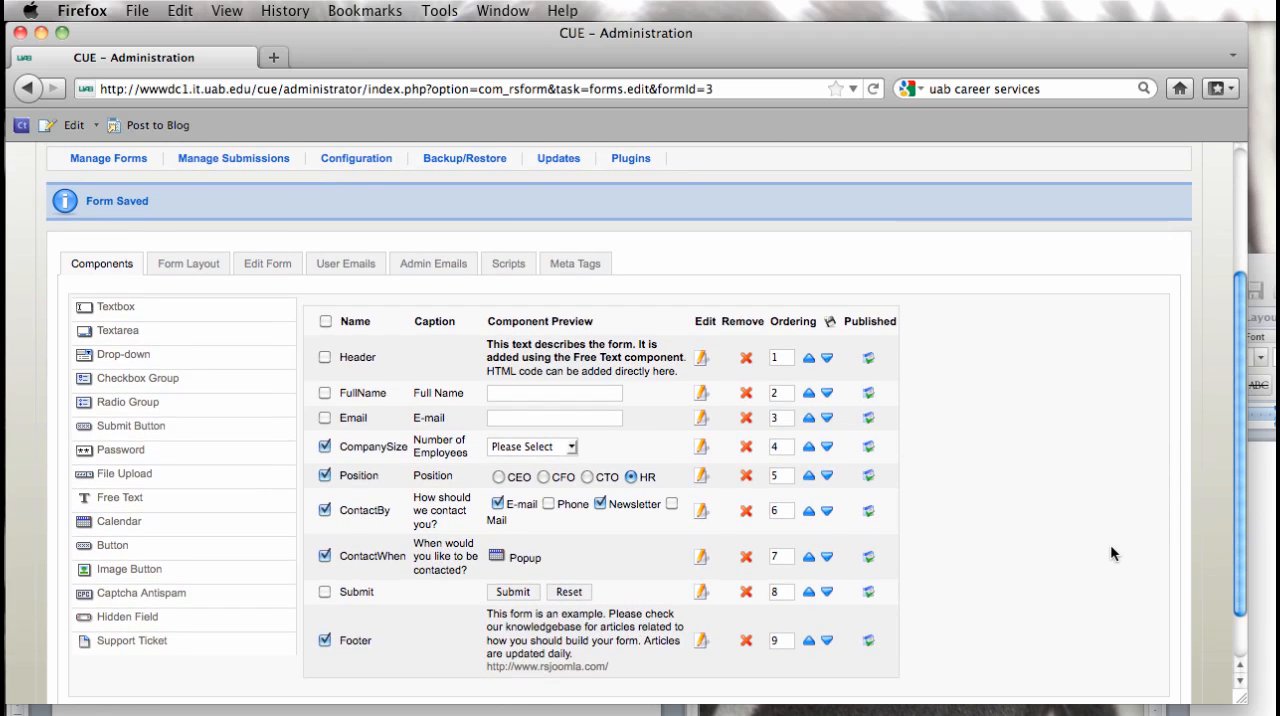
click(746, 447)
scroll(748, 452, down, 5)
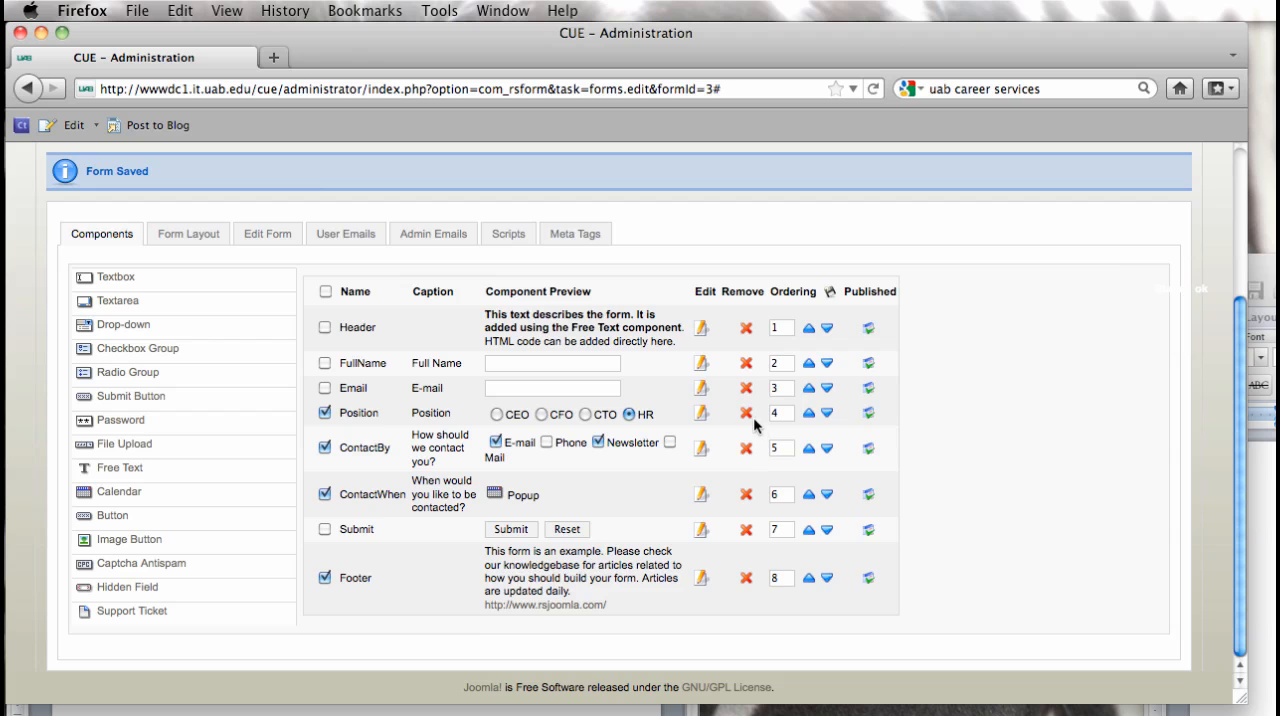
click(747, 414)
scroll(748, 430, down, 5)
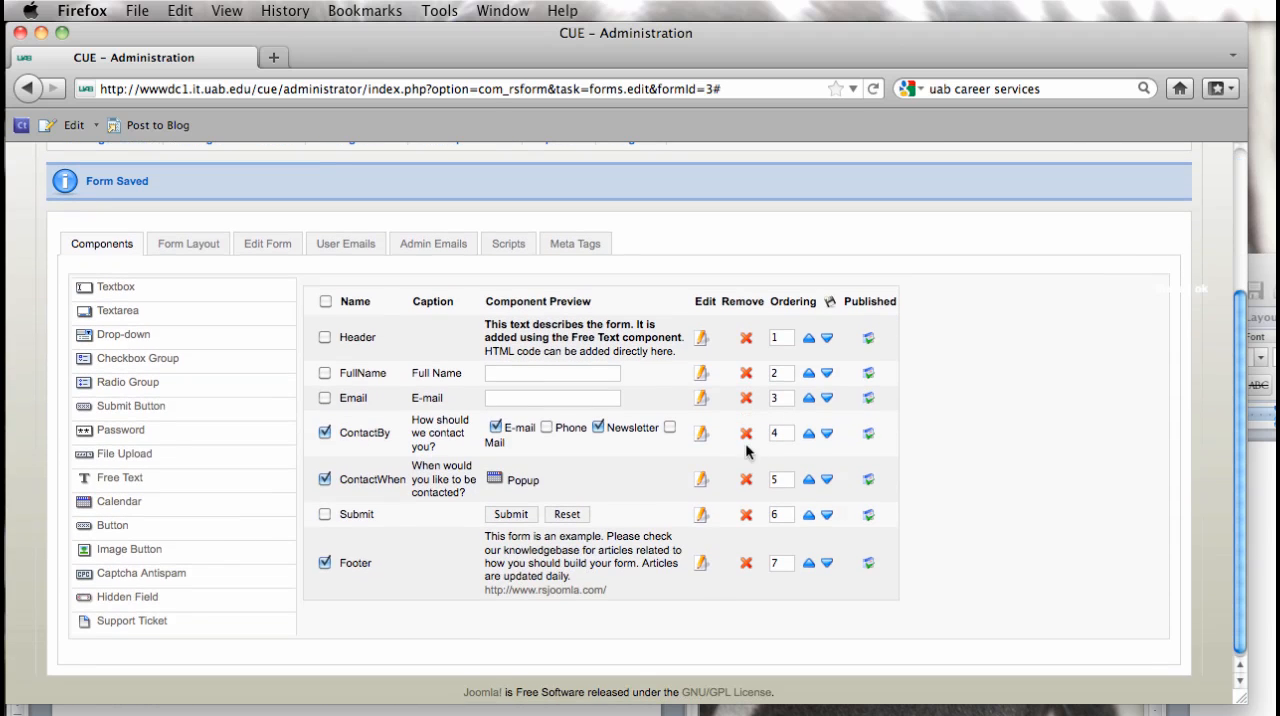
click(746, 437)
scroll(764, 451, down, 5)
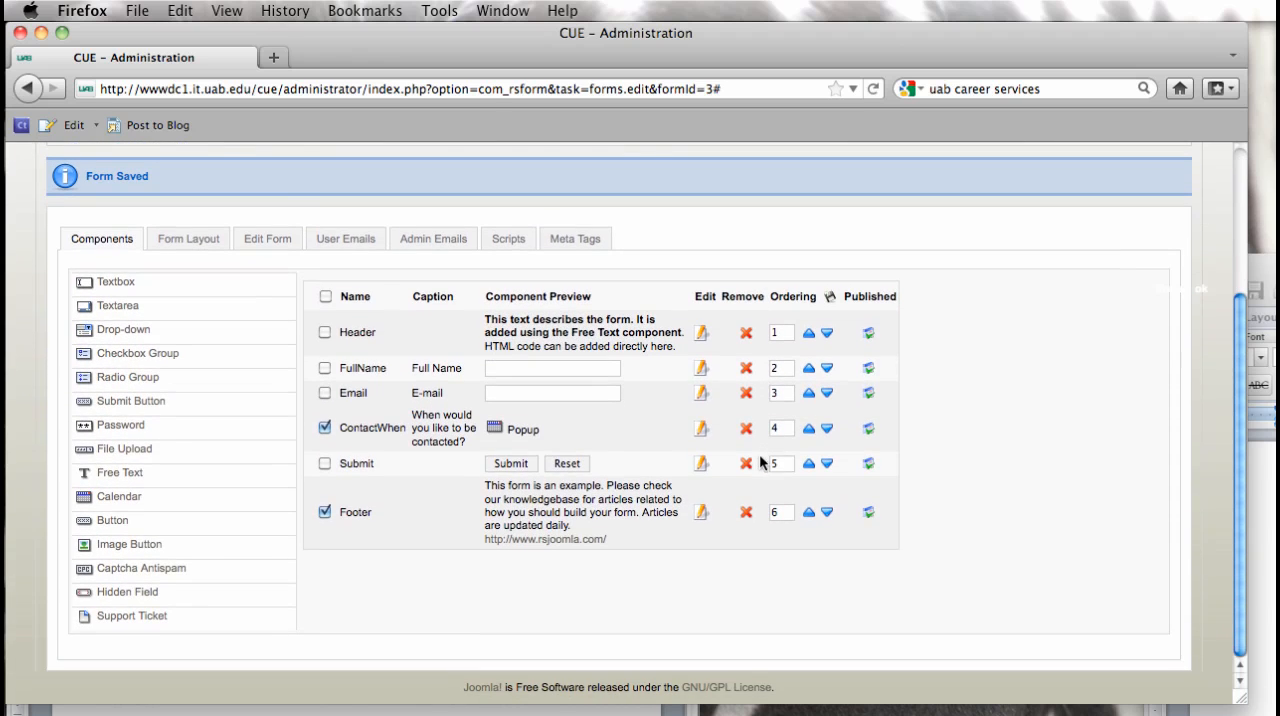
click(747, 430)
scroll(753, 447, down, 5)
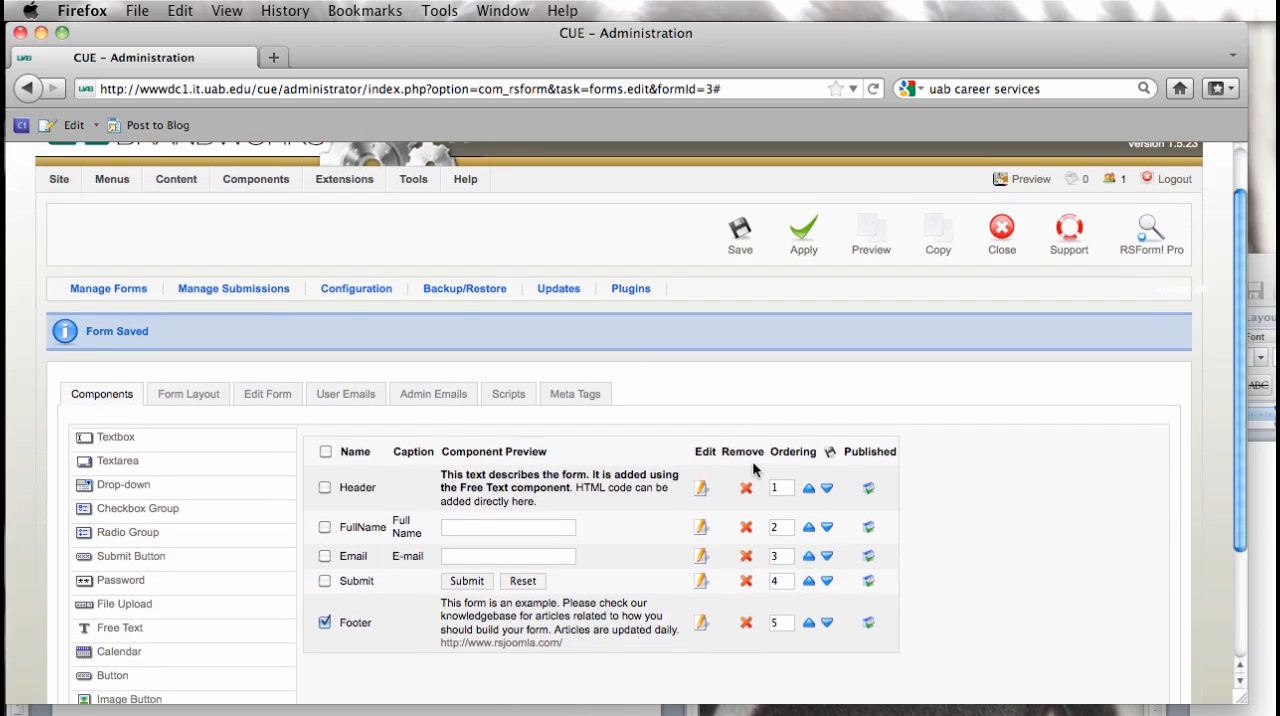
click(746, 467)
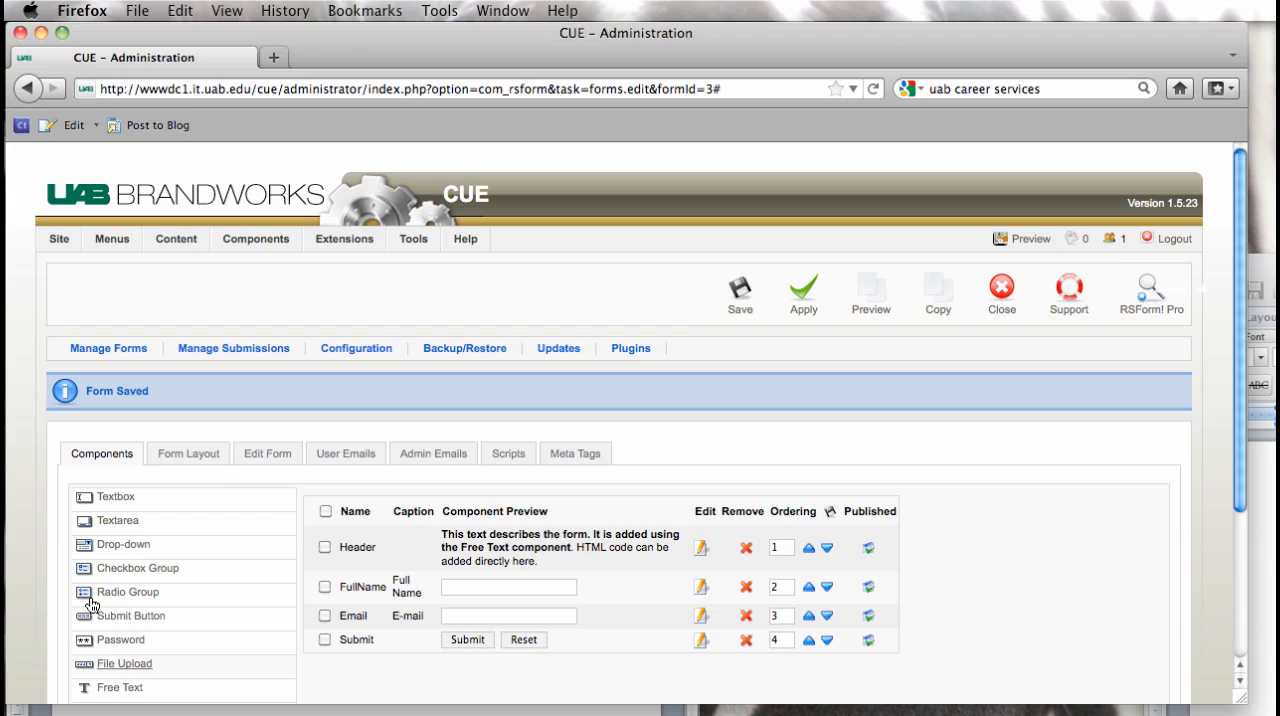
drag(102, 497, 423, 618)
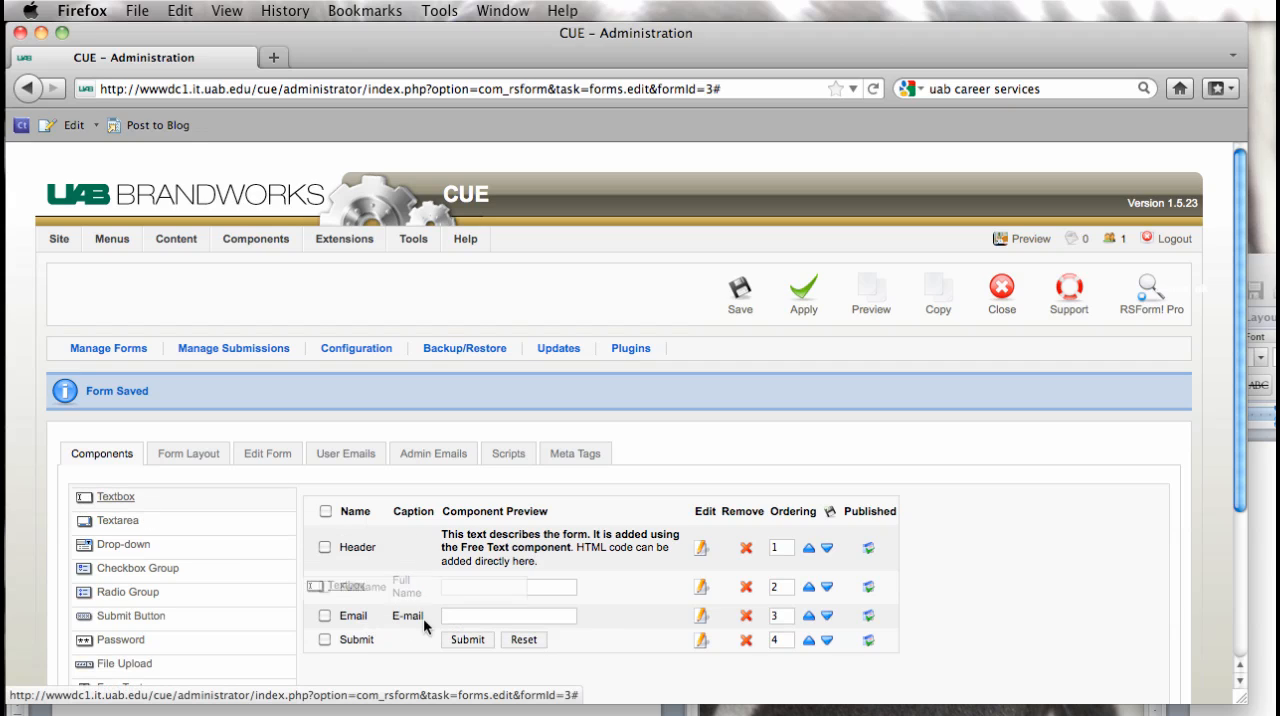
click(107, 497)
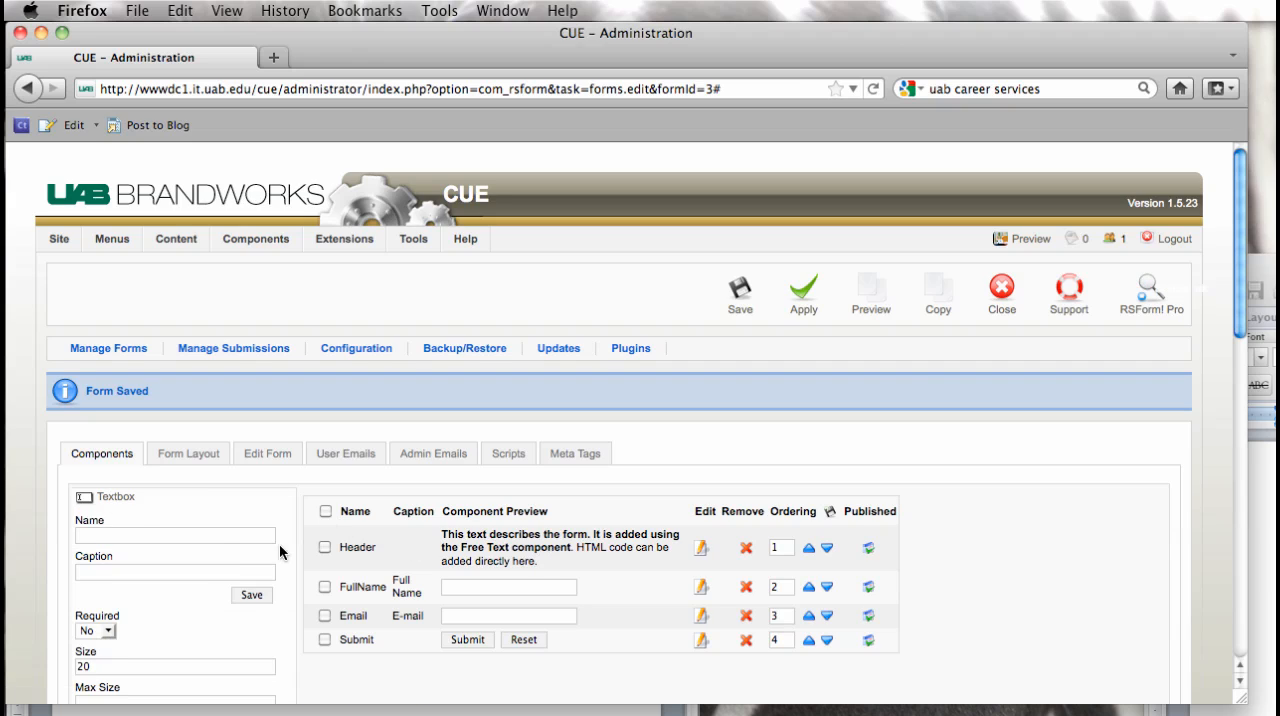
click(196, 535)
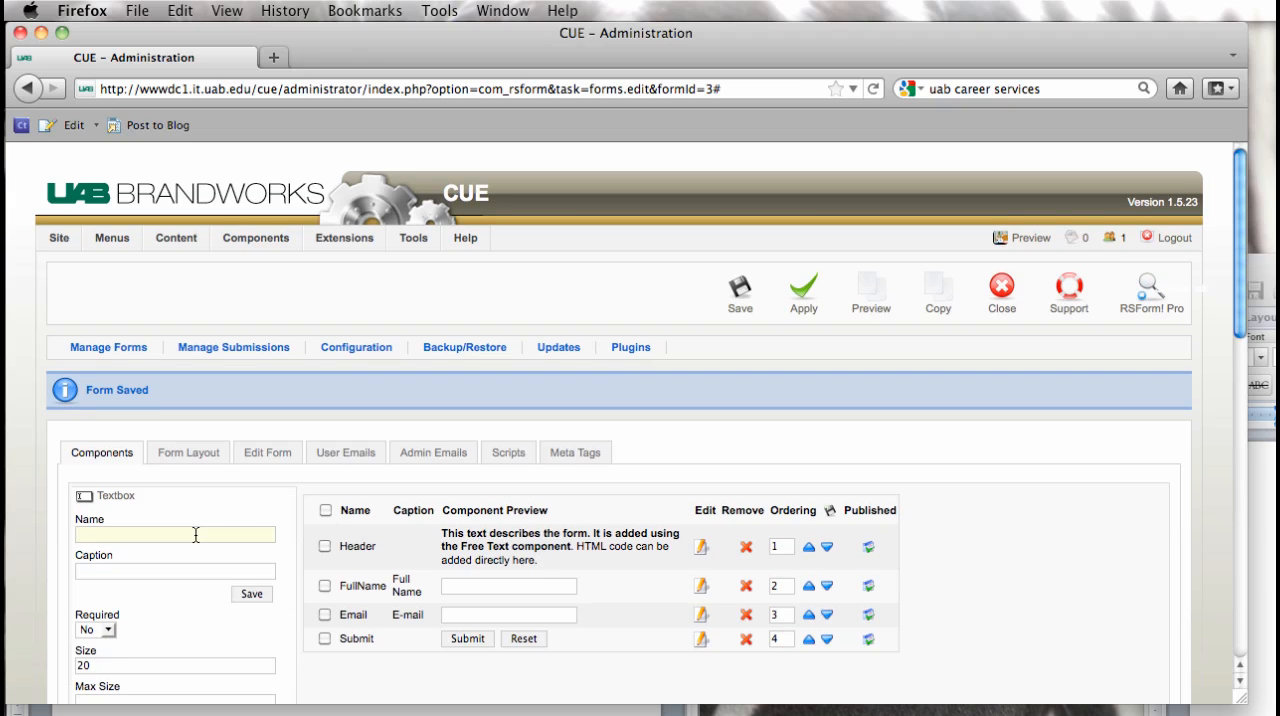
text(Phone)
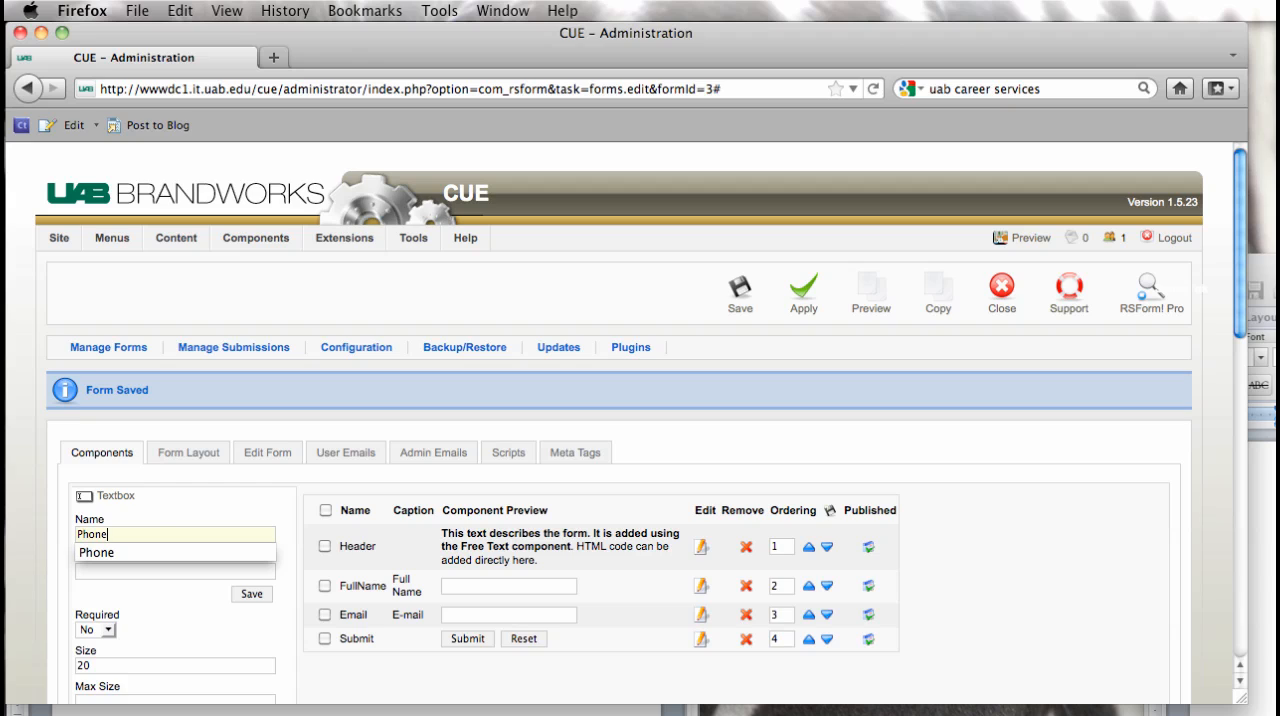
click(128, 498)
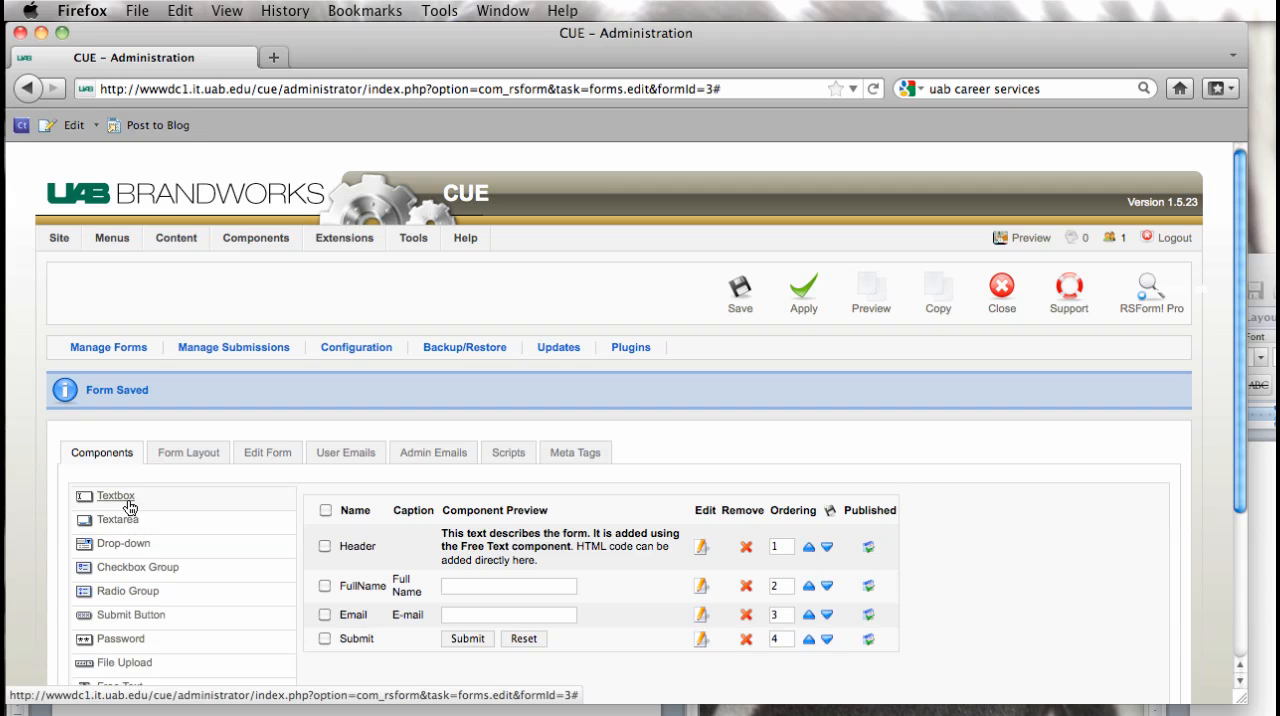
click(120, 499)
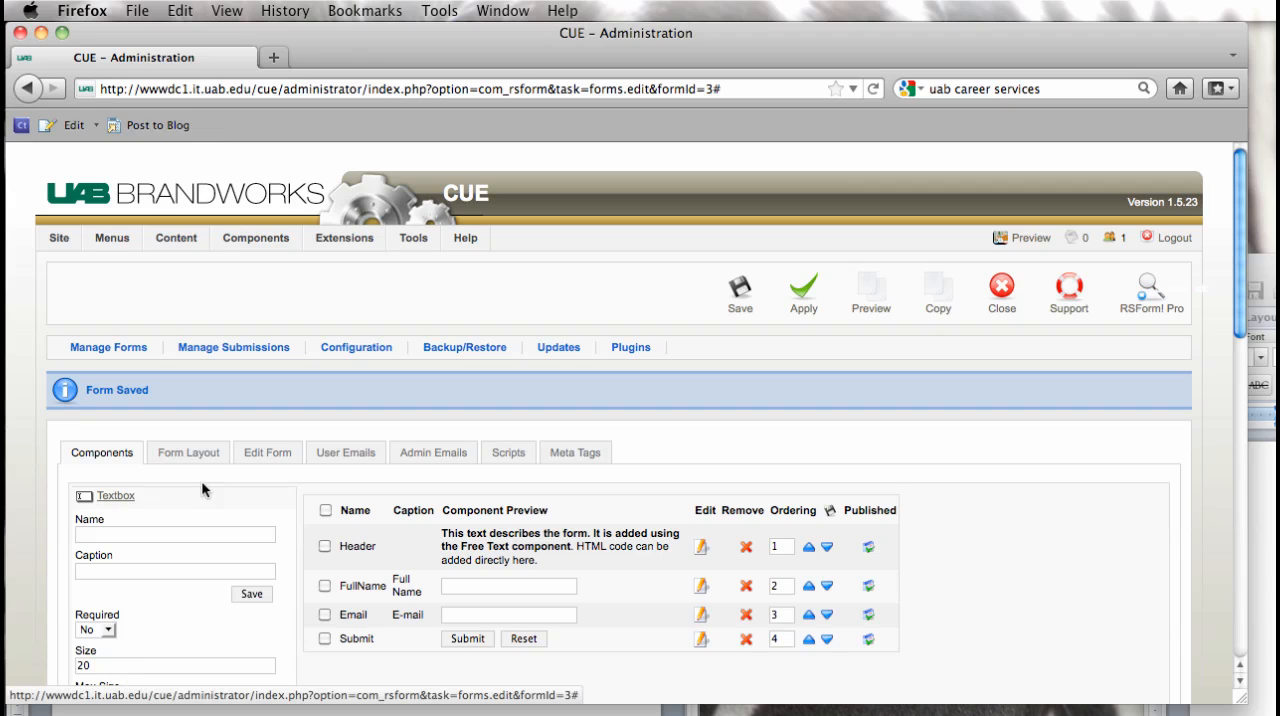
click(122, 537)
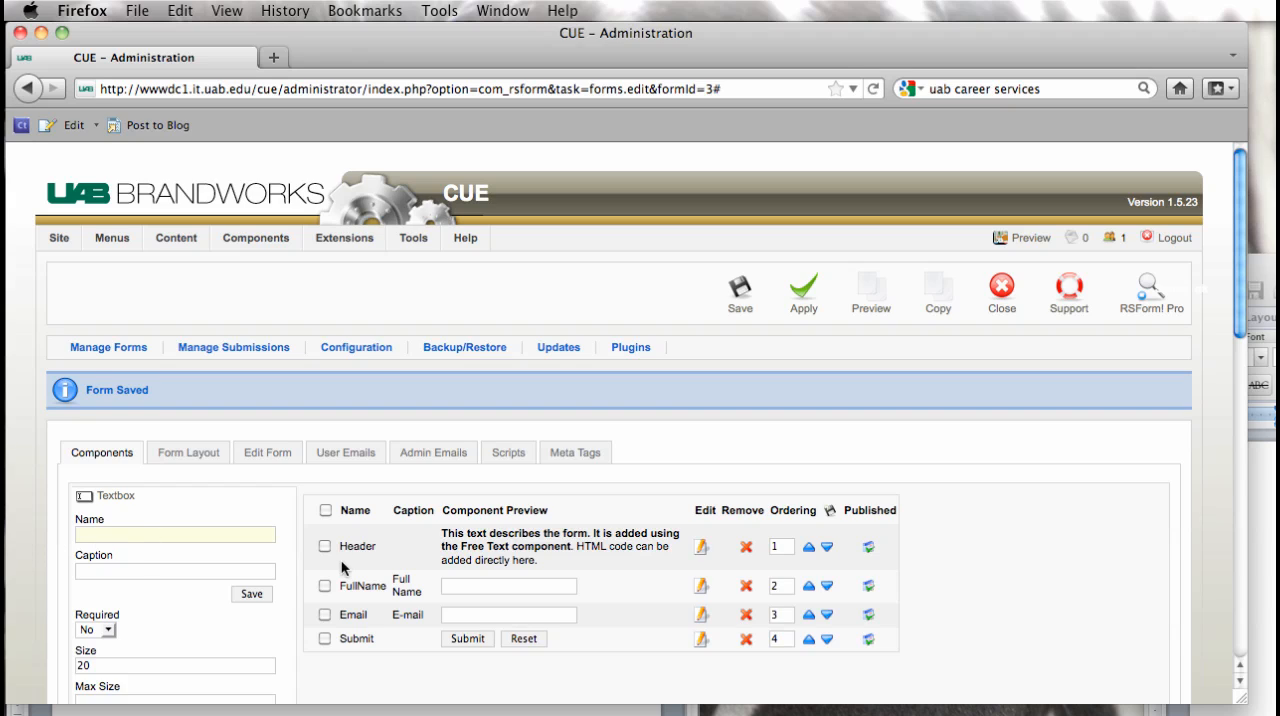
text(Phone)
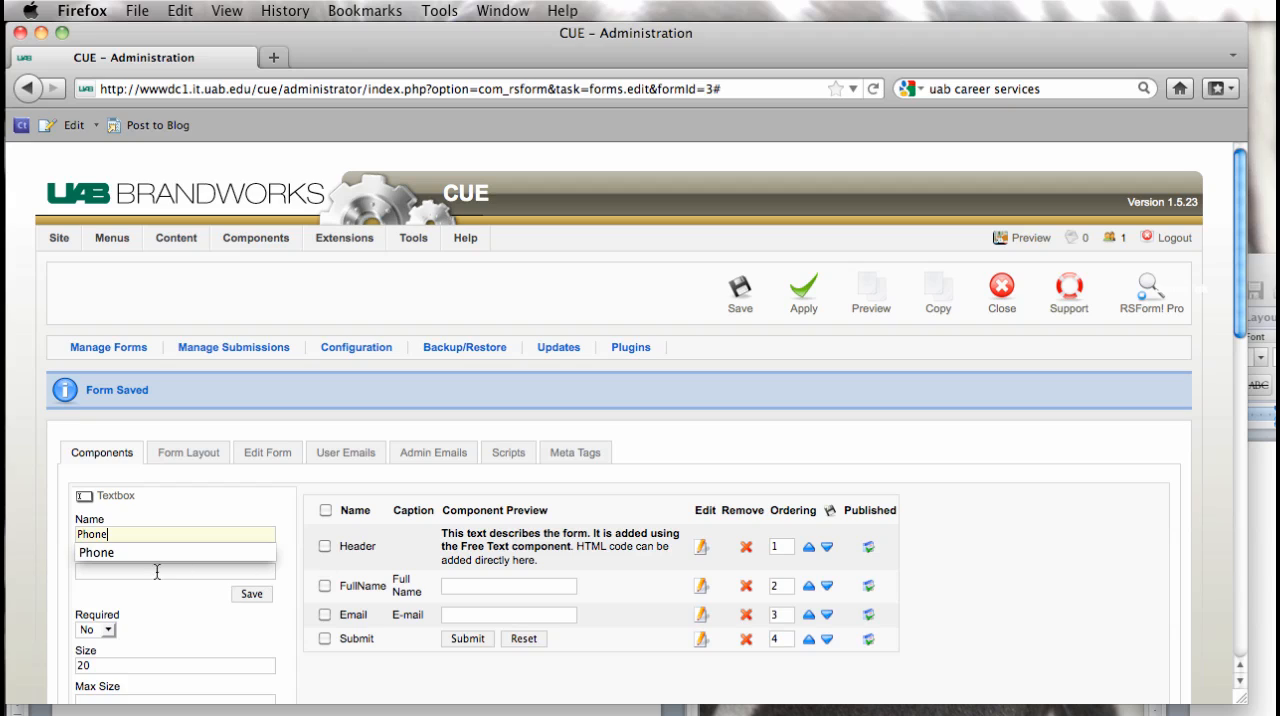
double_click(118, 535)
click(202, 507)
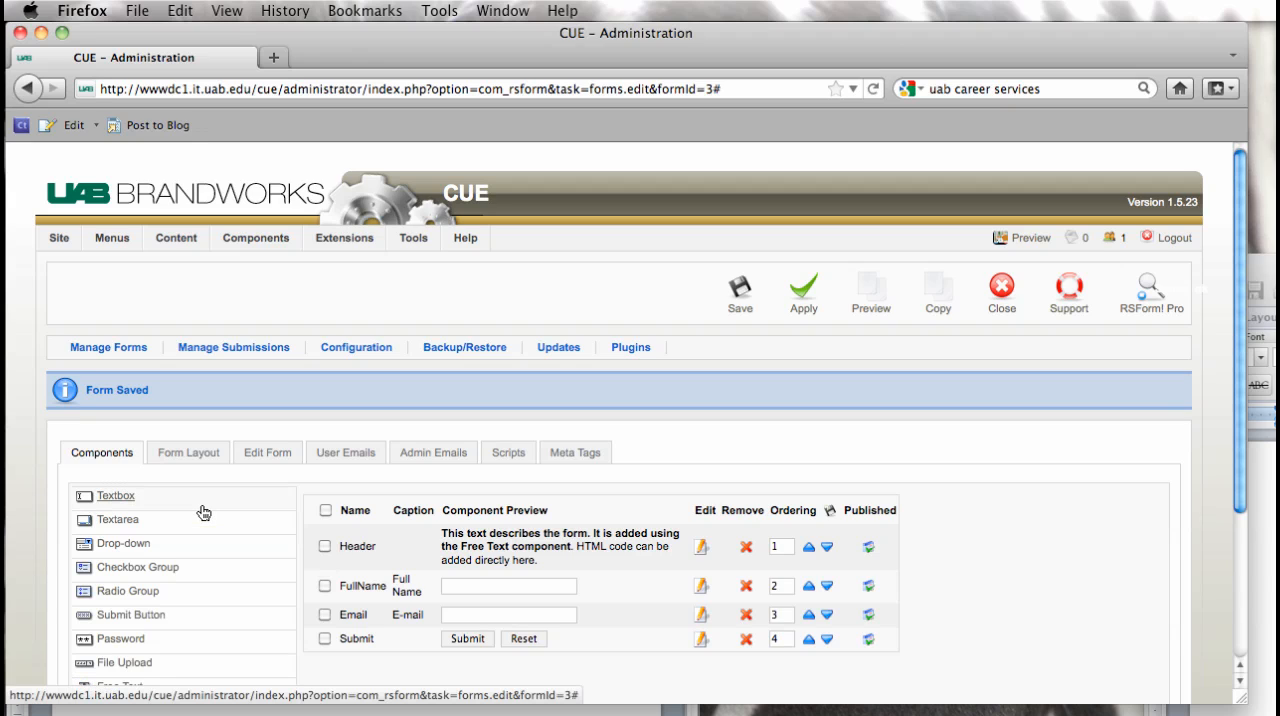
Step: Start a new textbox component with the name Phone and the caption Phone
scroll(772, 555, down, 3)
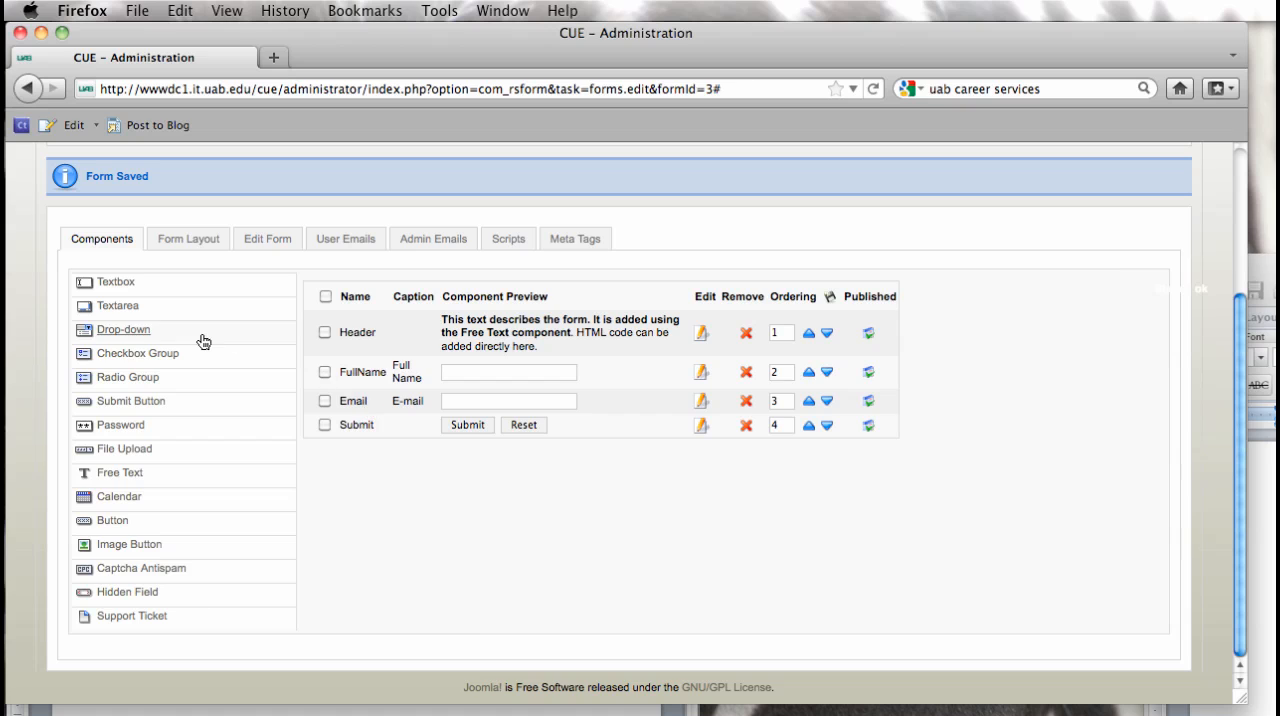
click(115, 283)
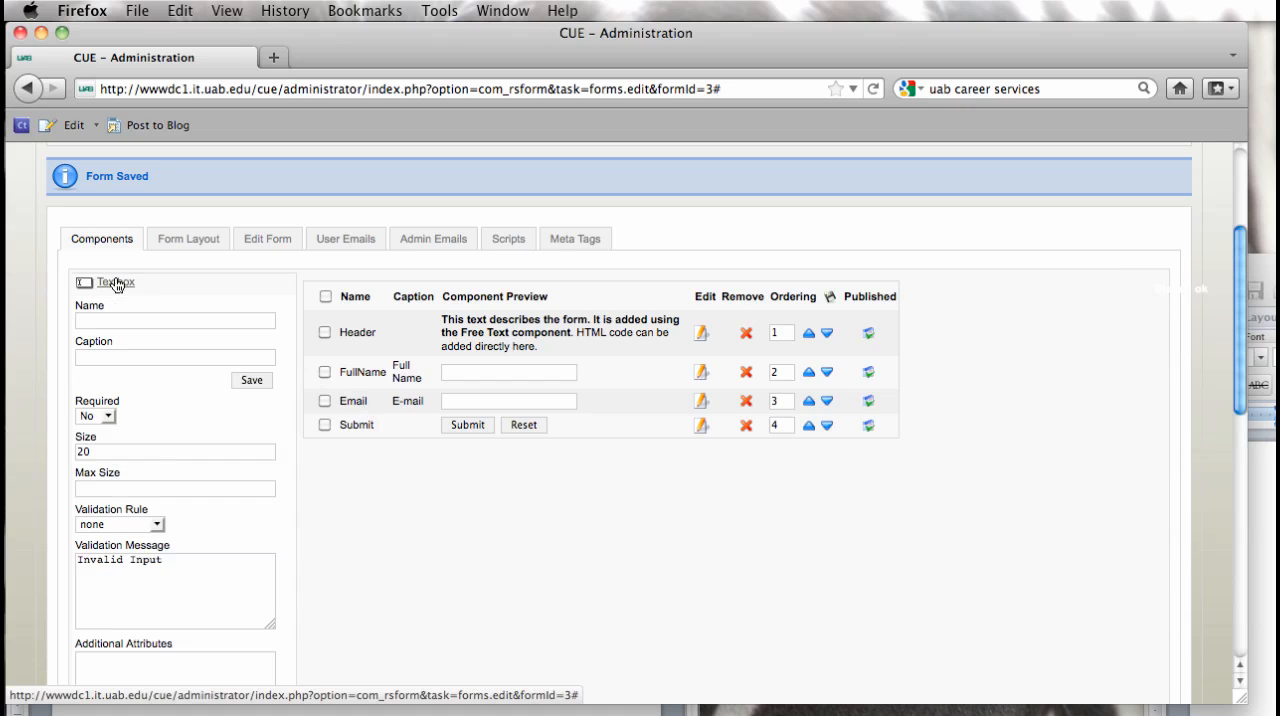
click(88, 320)
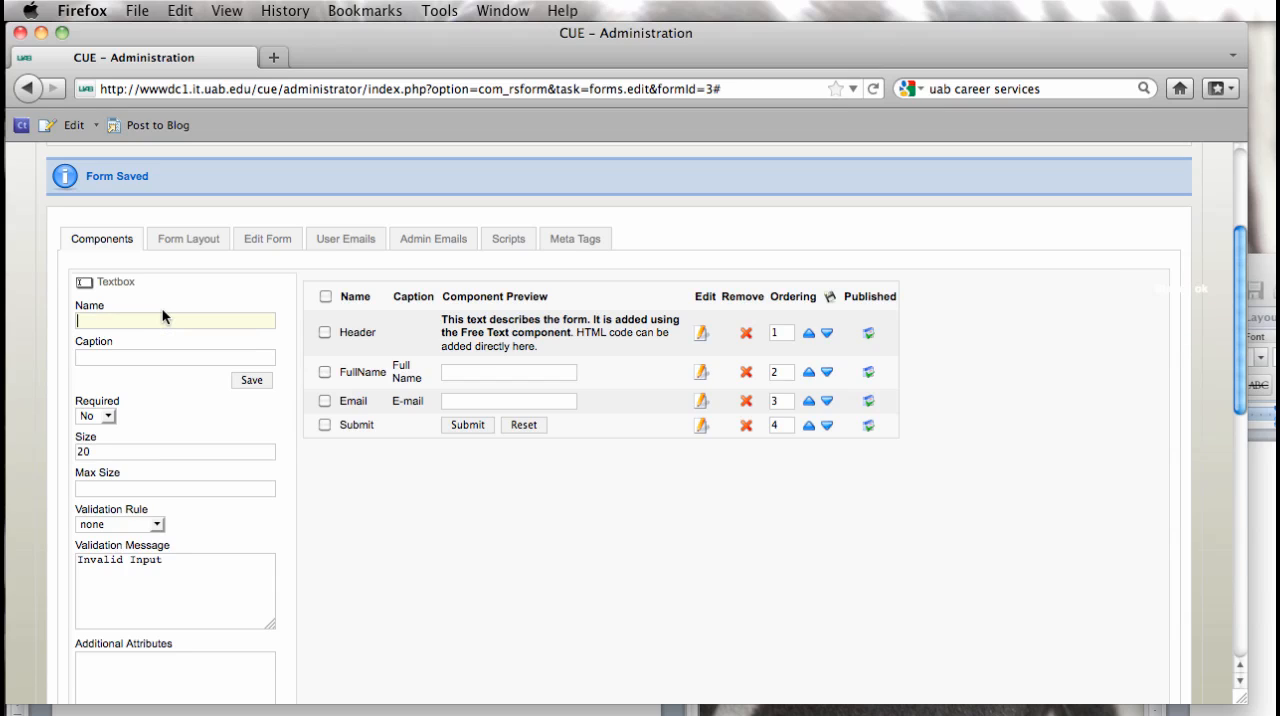
text(Phone)
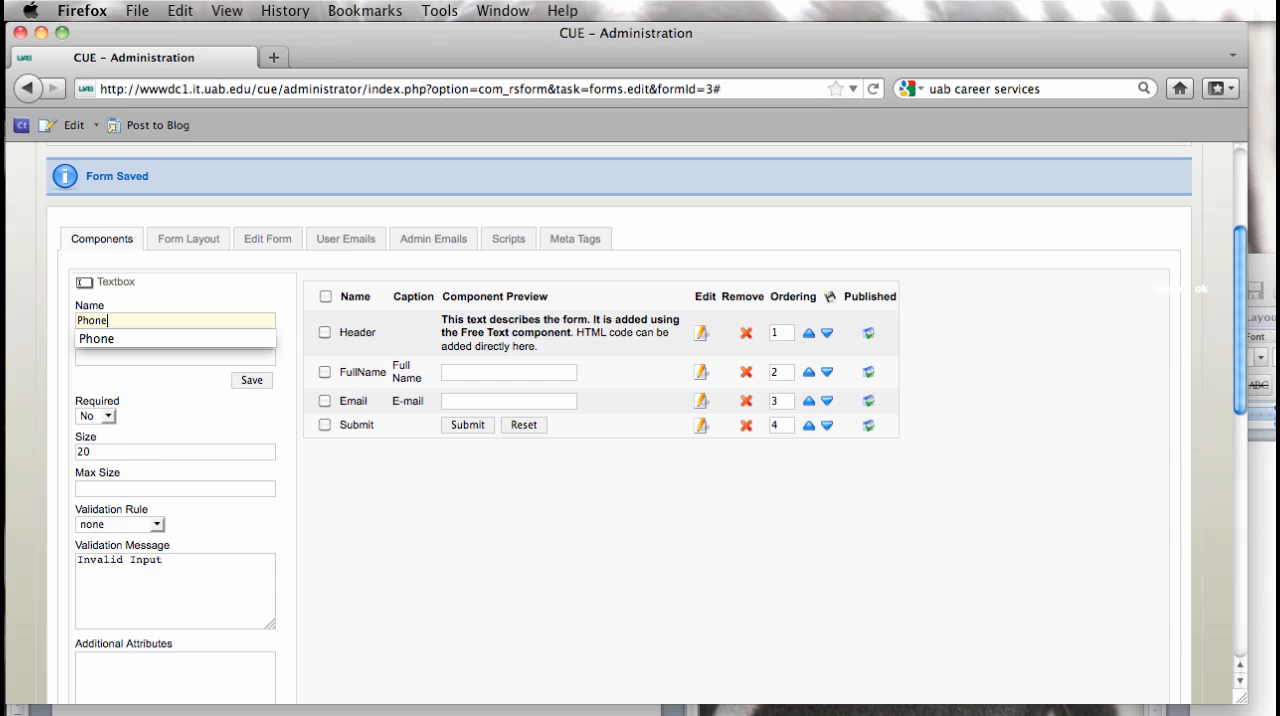
key(Tab)
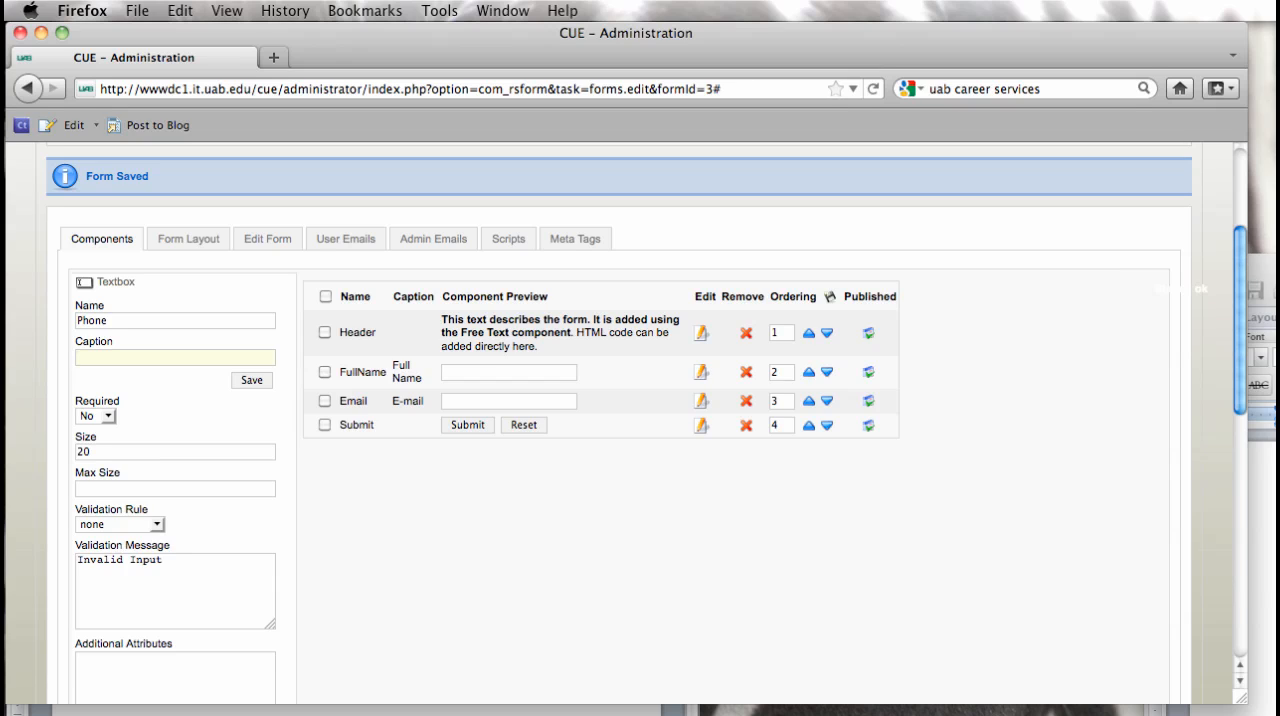
text(Phone)
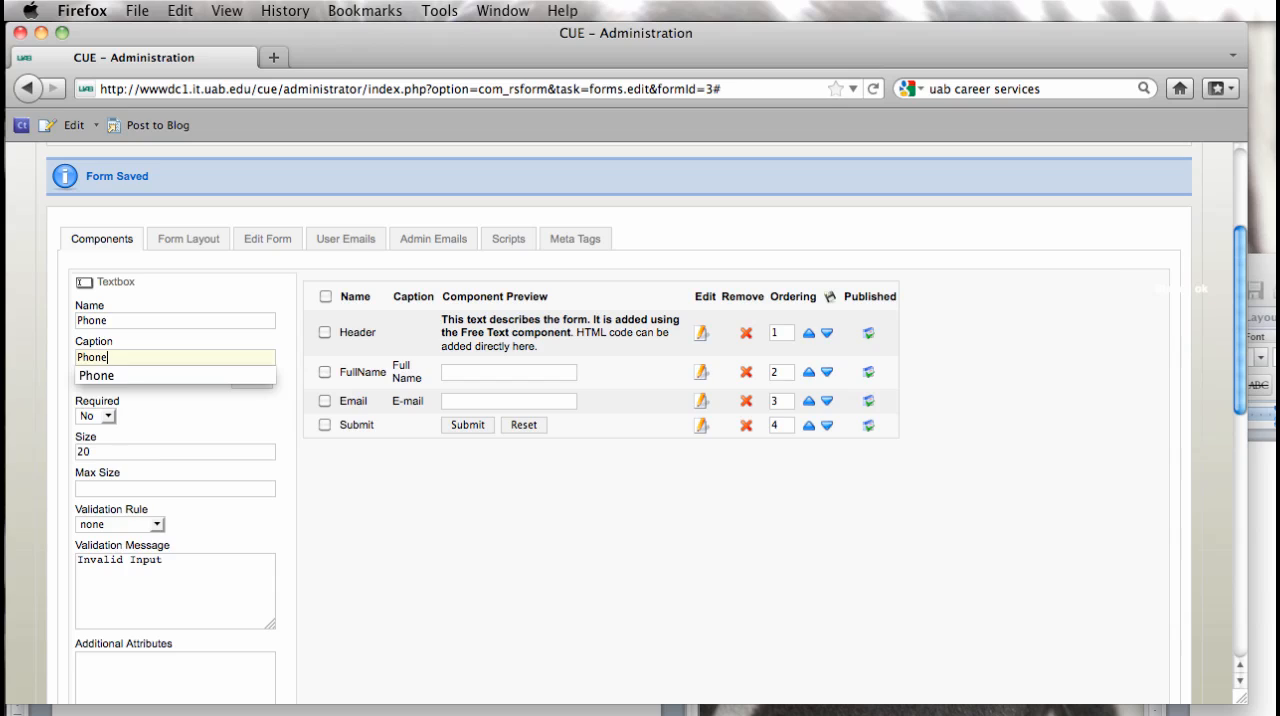
click(365, 527)
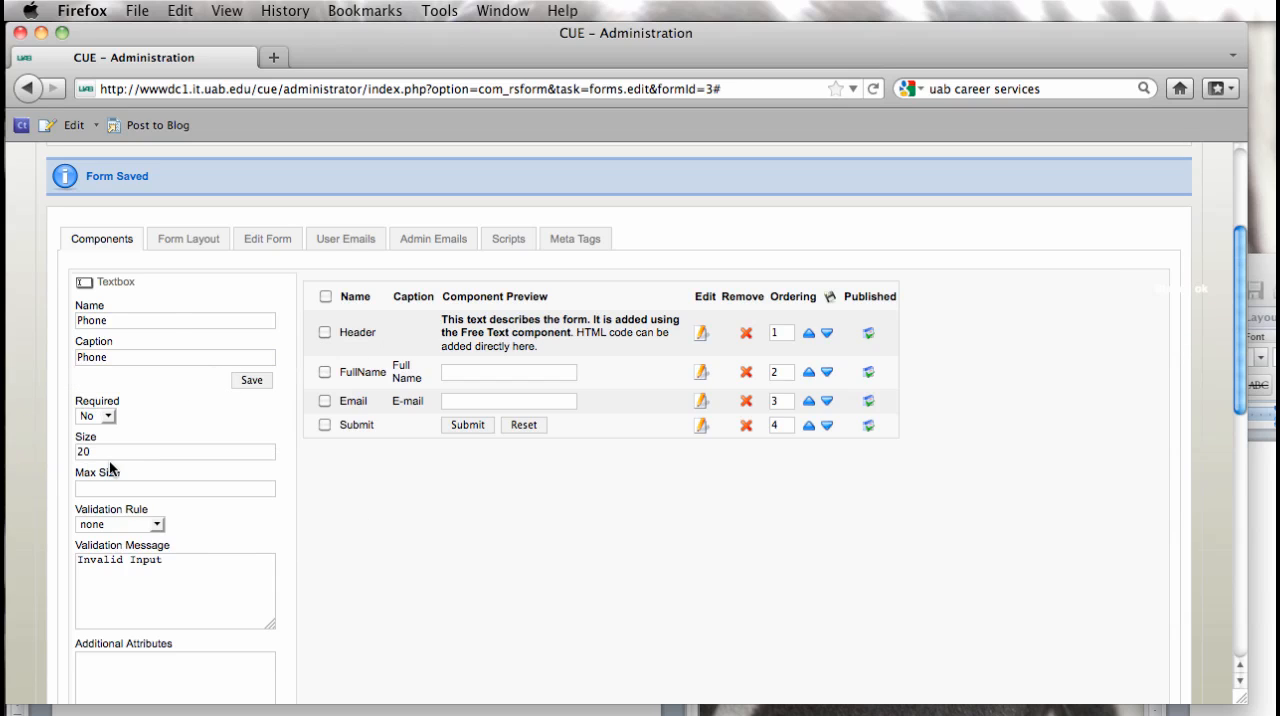
Step: Set the Phone textbox's size to 15 and save the component to the form
drag(110, 457, 24, 452)
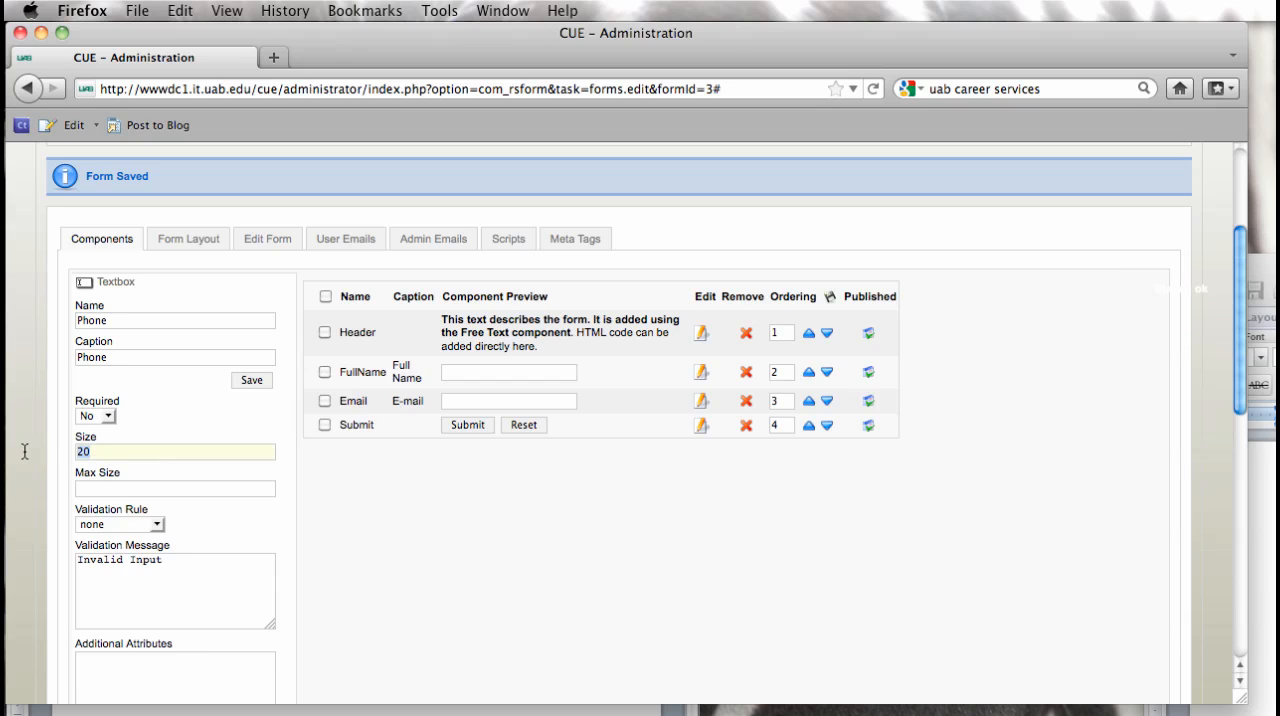
text(15)
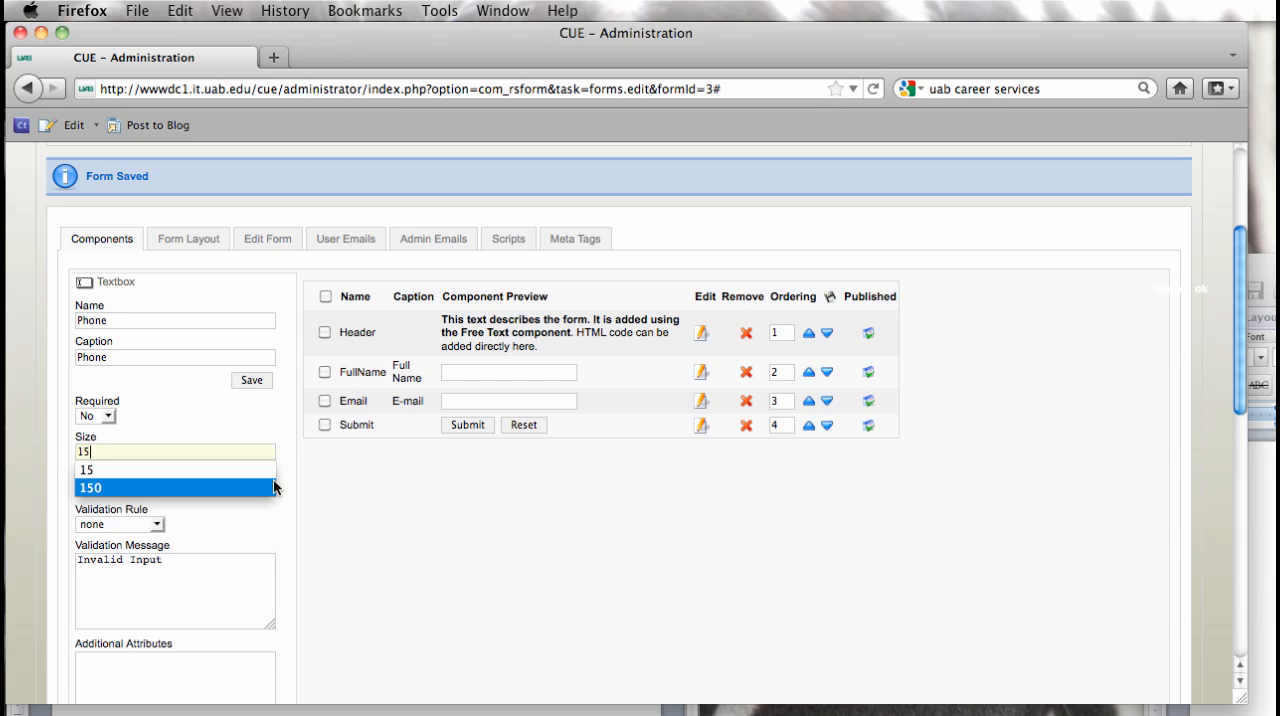
click(340, 527)
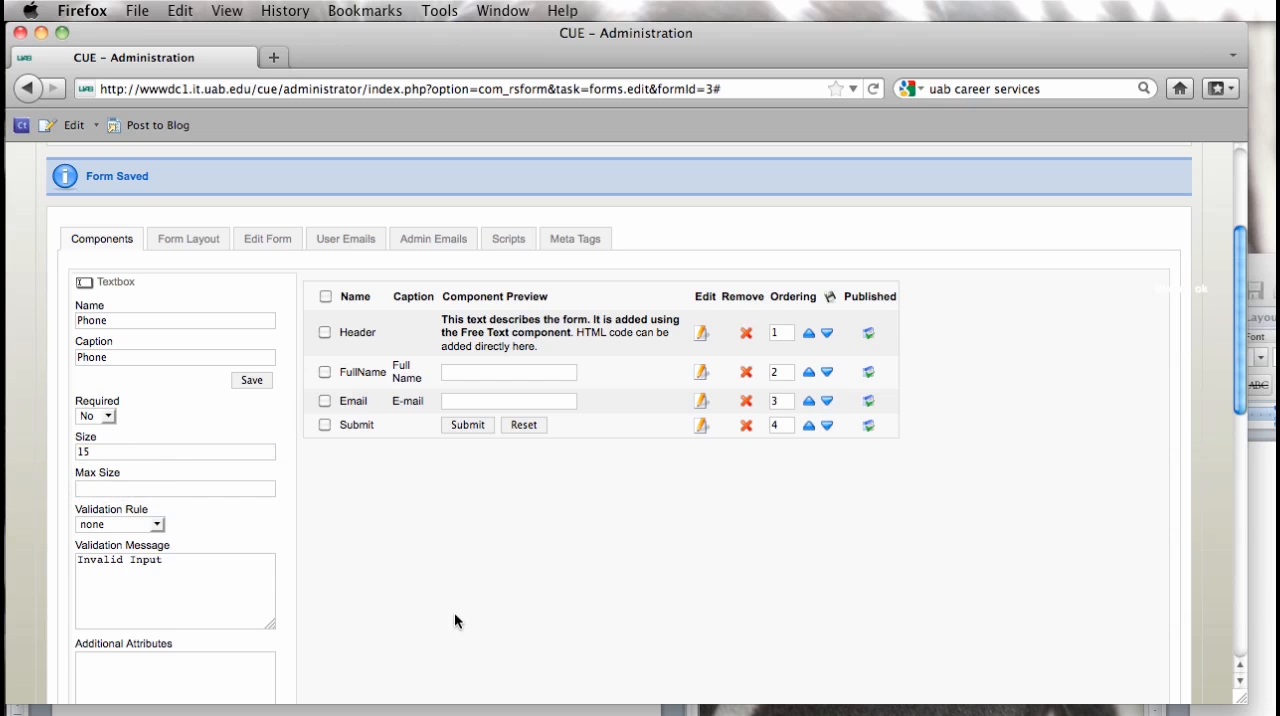
scroll(454, 612, down, 2)
scroll(454, 612, up, 5)
scroll(454, 612, up, 1)
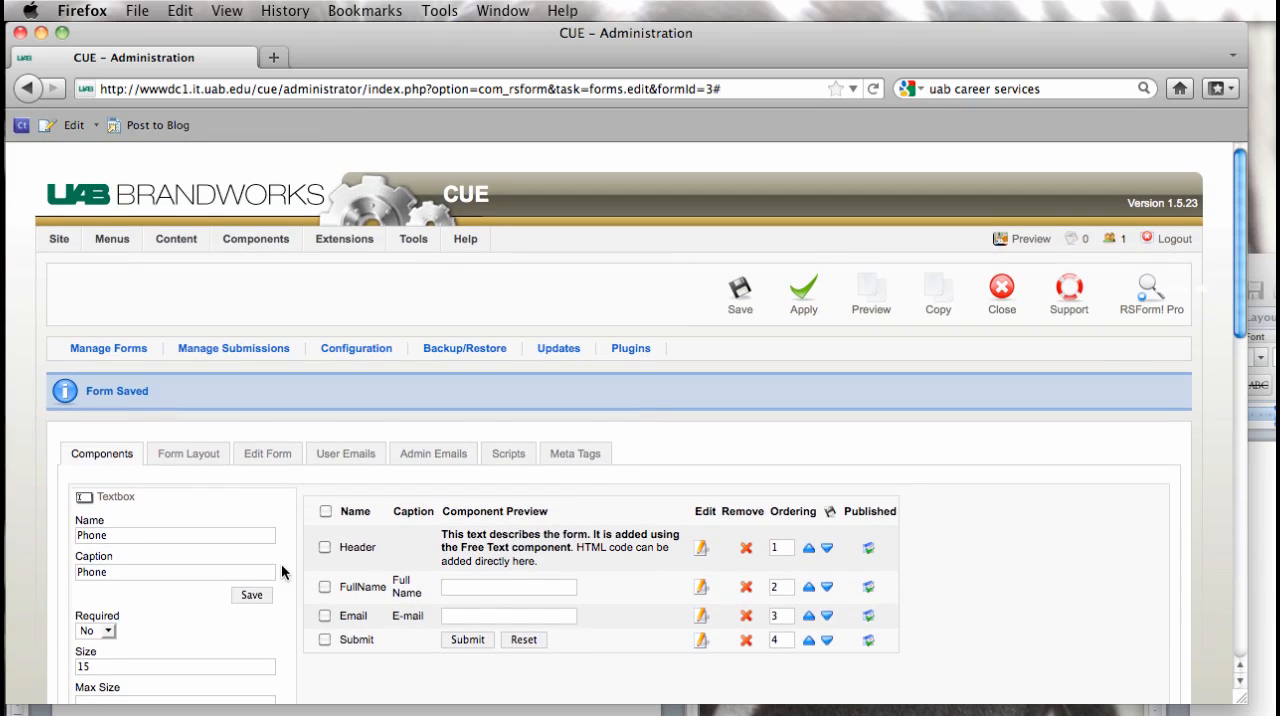
scroll(186, 600, down, 1)
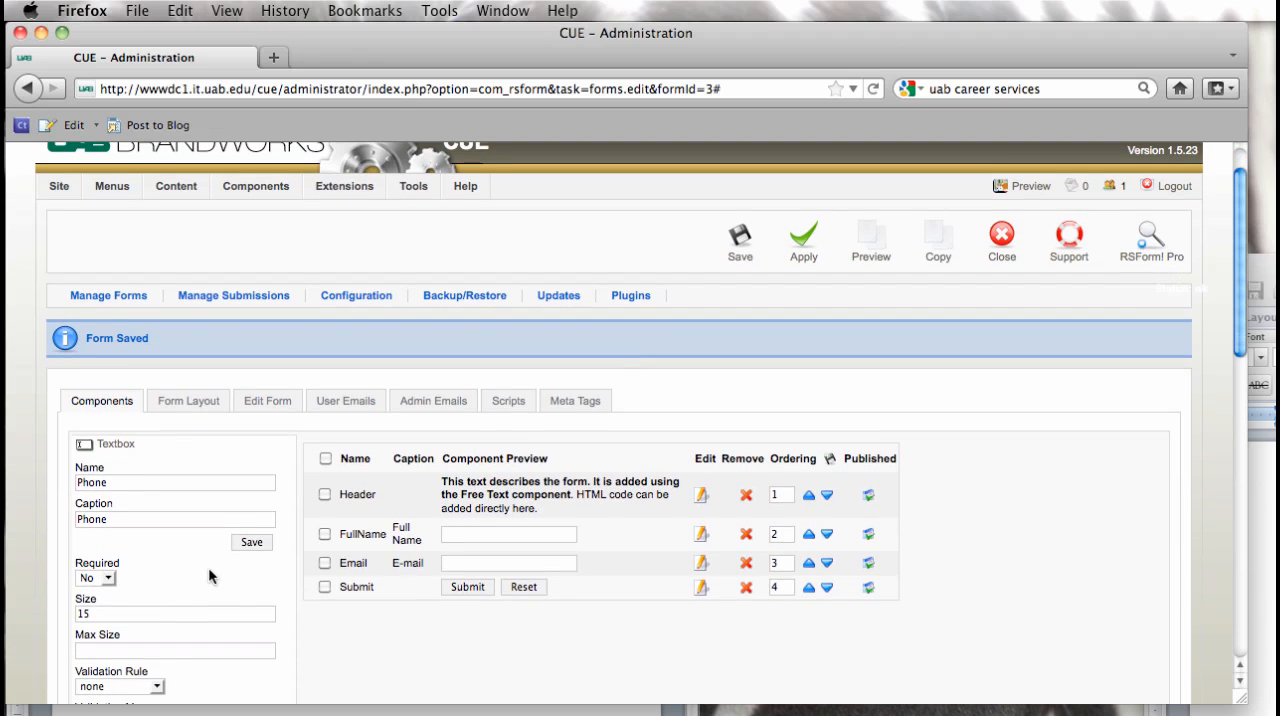
click(252, 543)
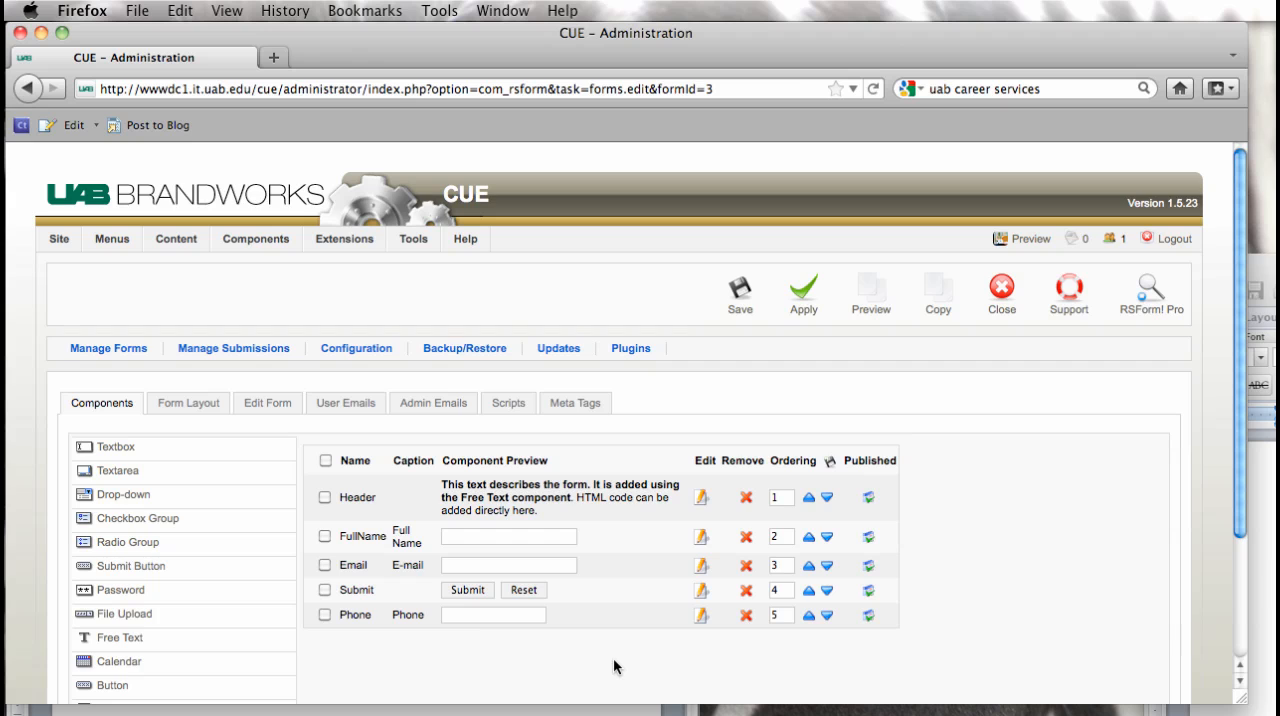
Step: Start another textbox named "School Name or School System" and copy that name into its caption
scroll(613, 667, down, 2)
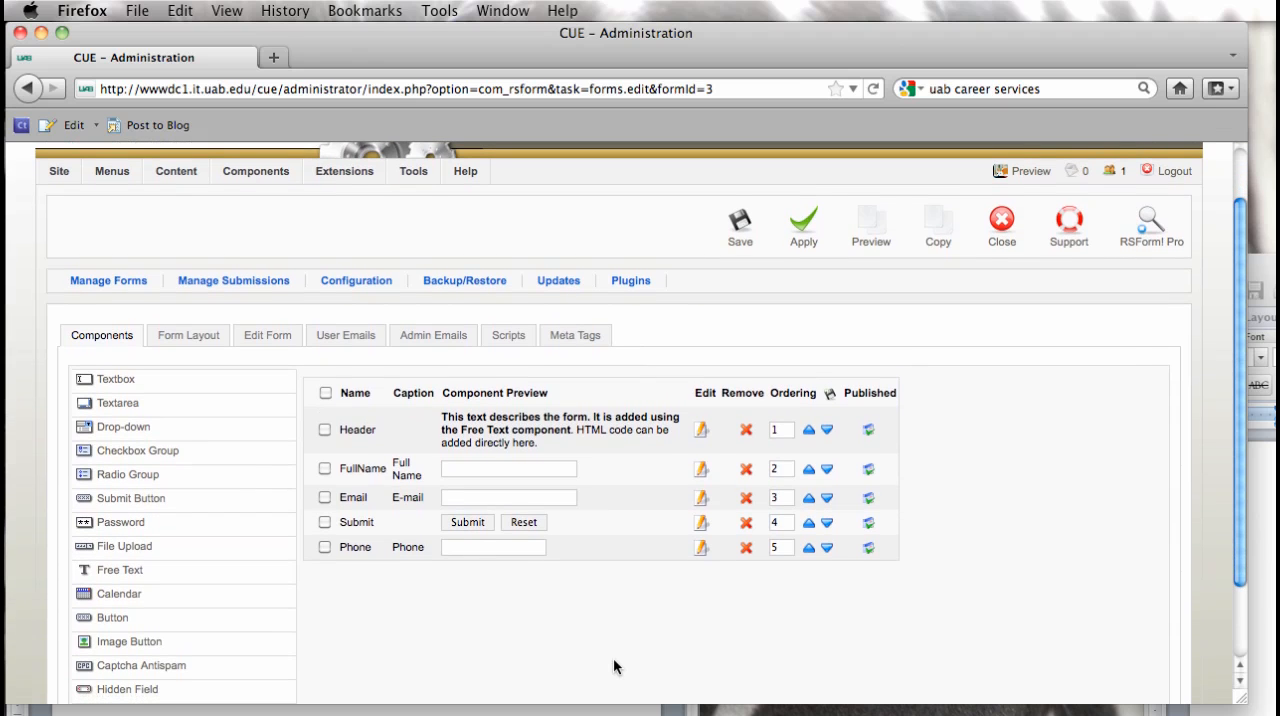
click(113, 381)
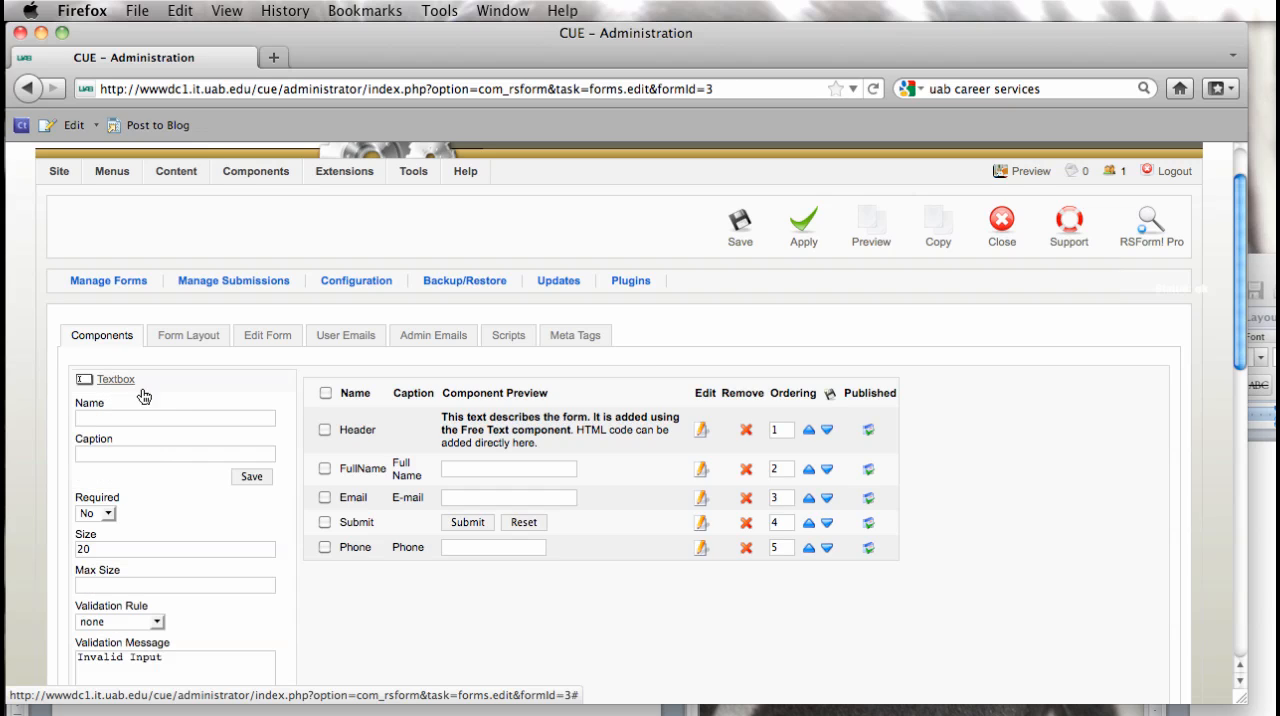
click(157, 419)
text(S)
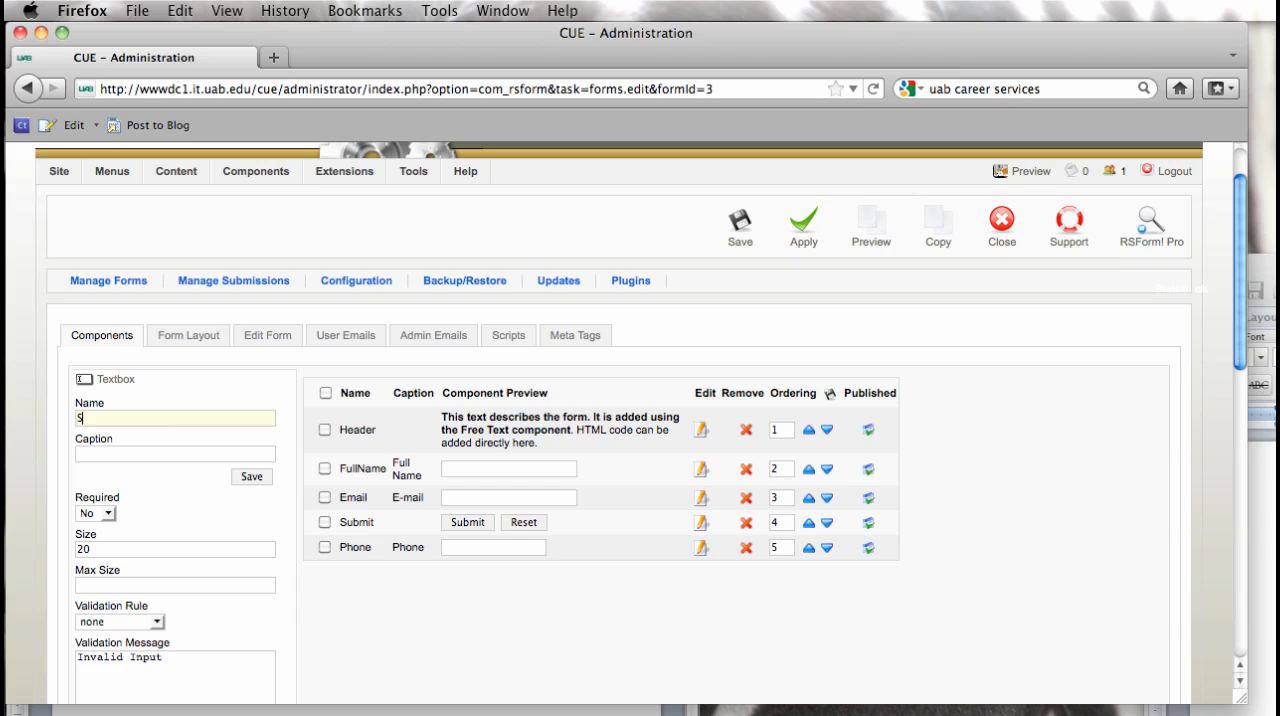
text(chool Name or School System)
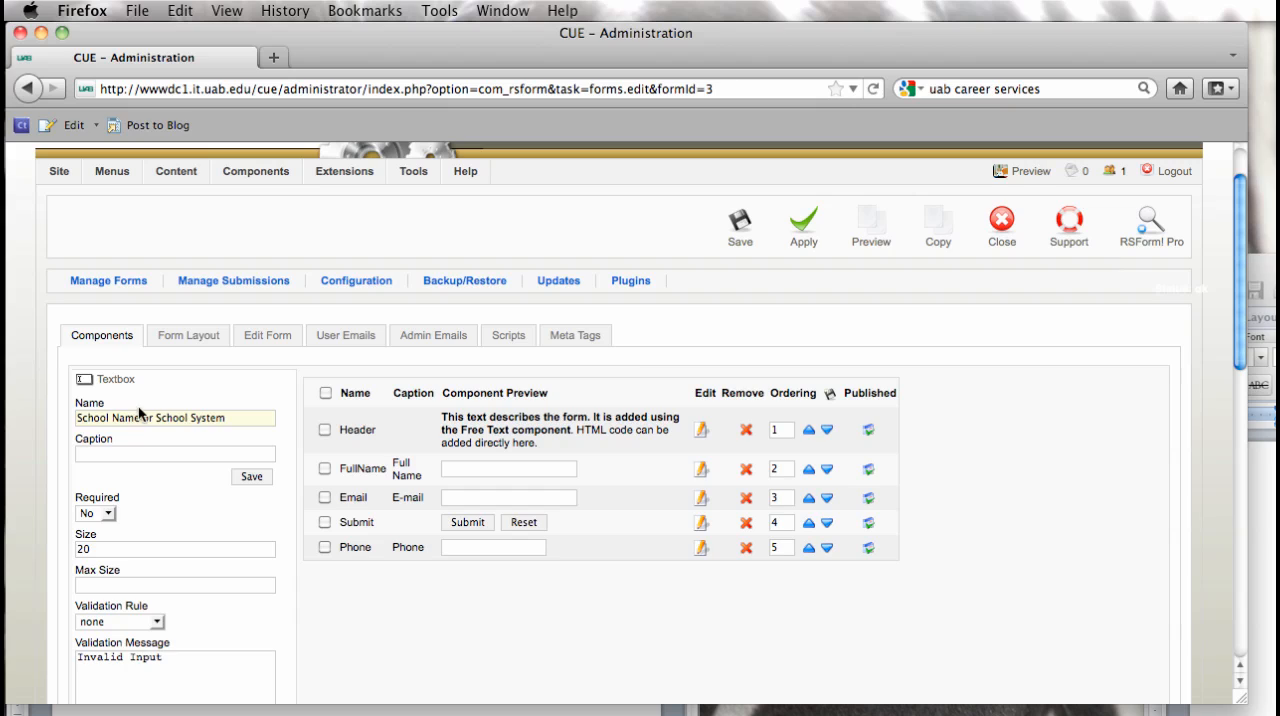
key(super+a)
key(super+c)
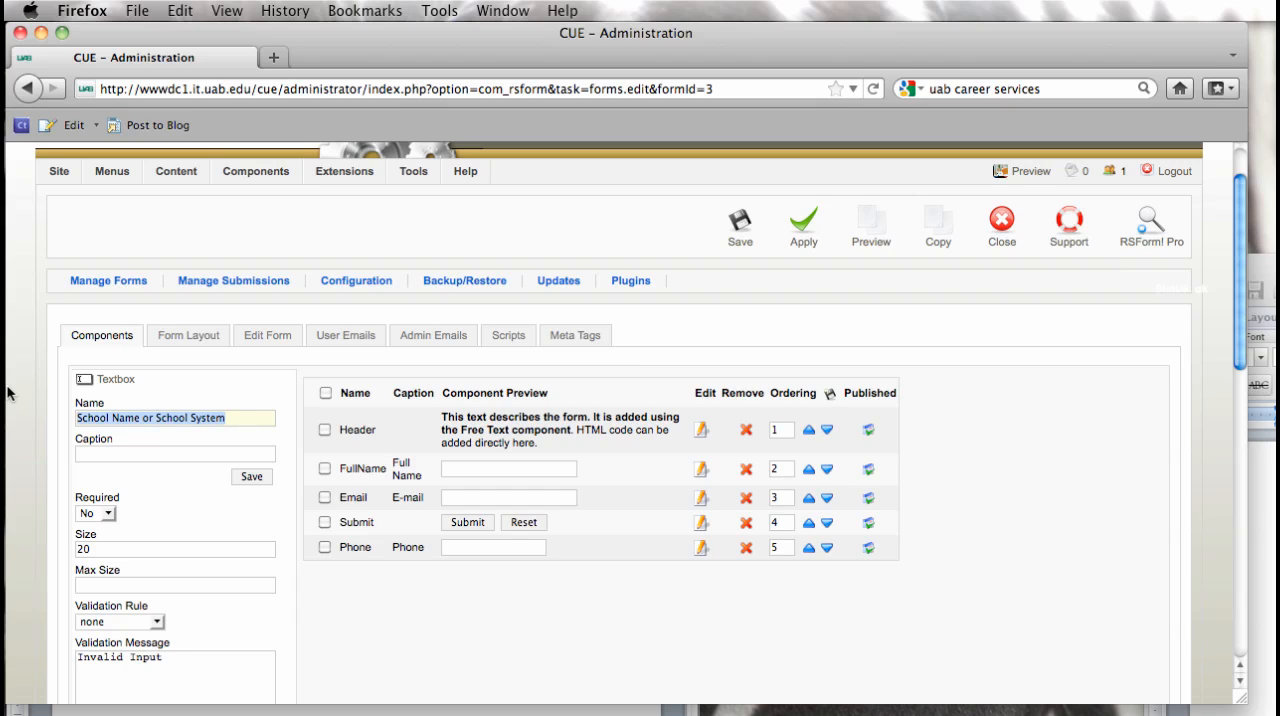
click(98, 452)
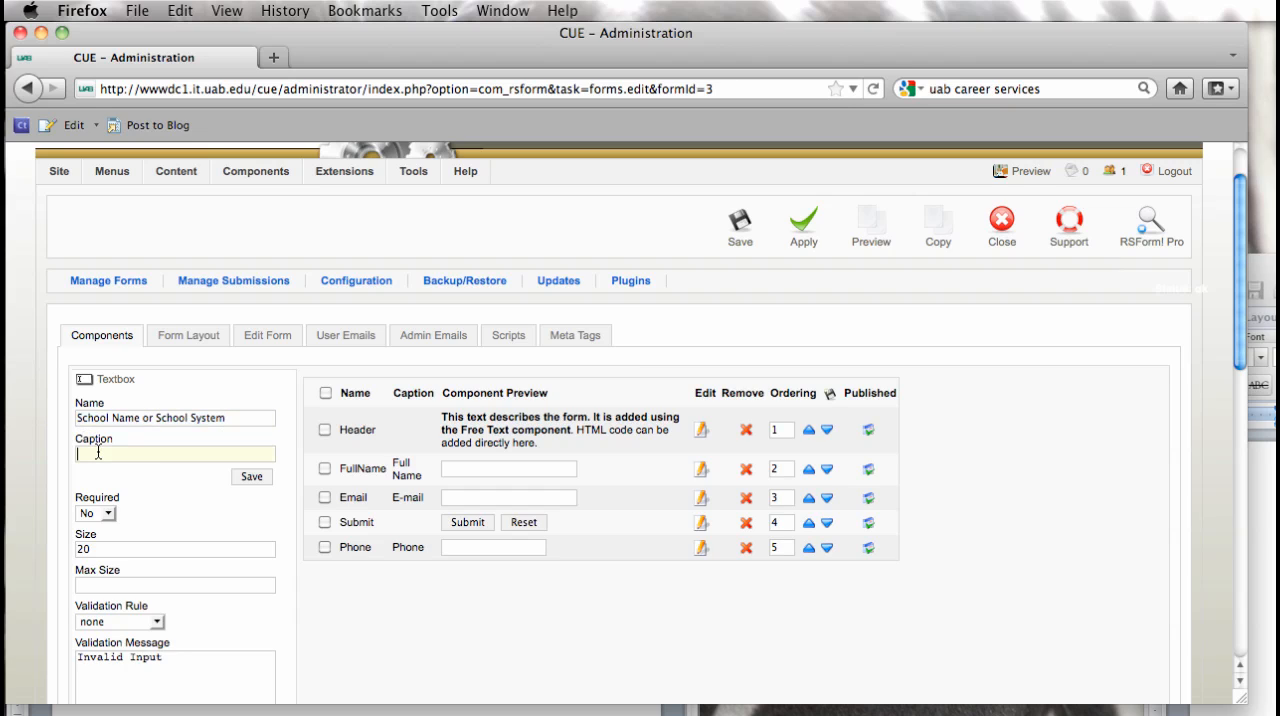
key(super+v)
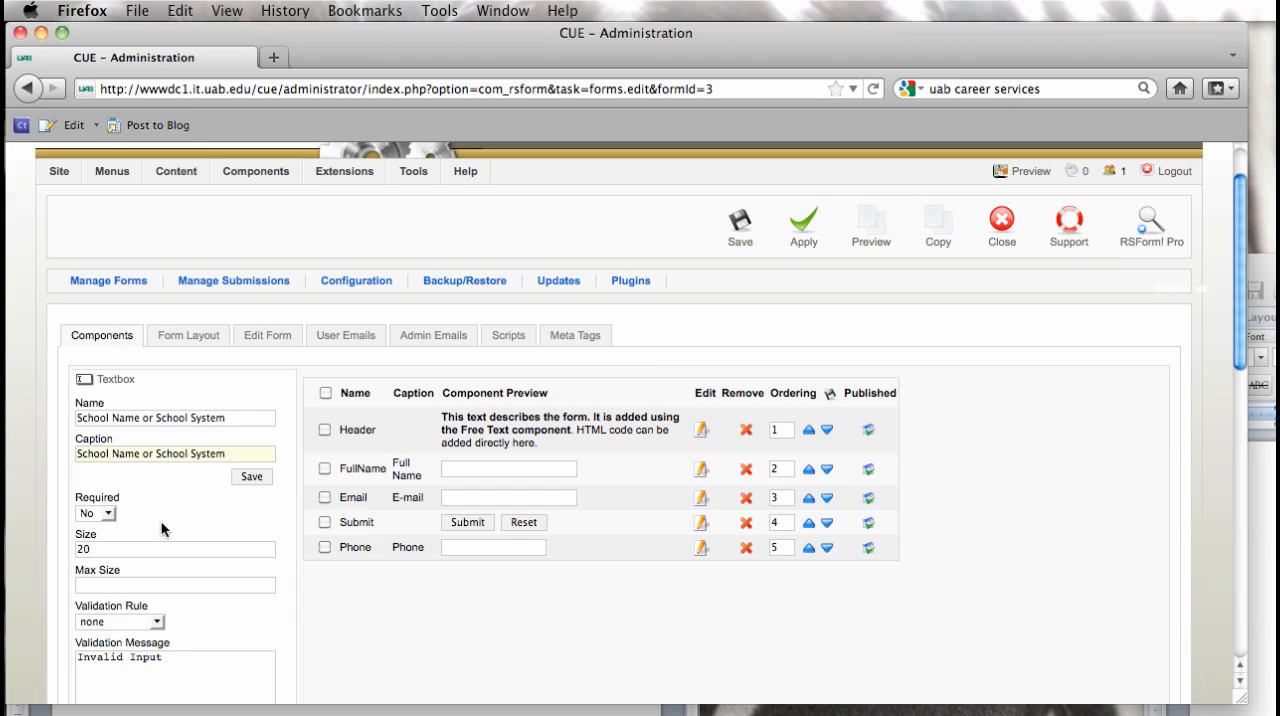
Step: Set the school name textbox's size to 25 and save the component to the form
scroll(484, 650, down, 1)
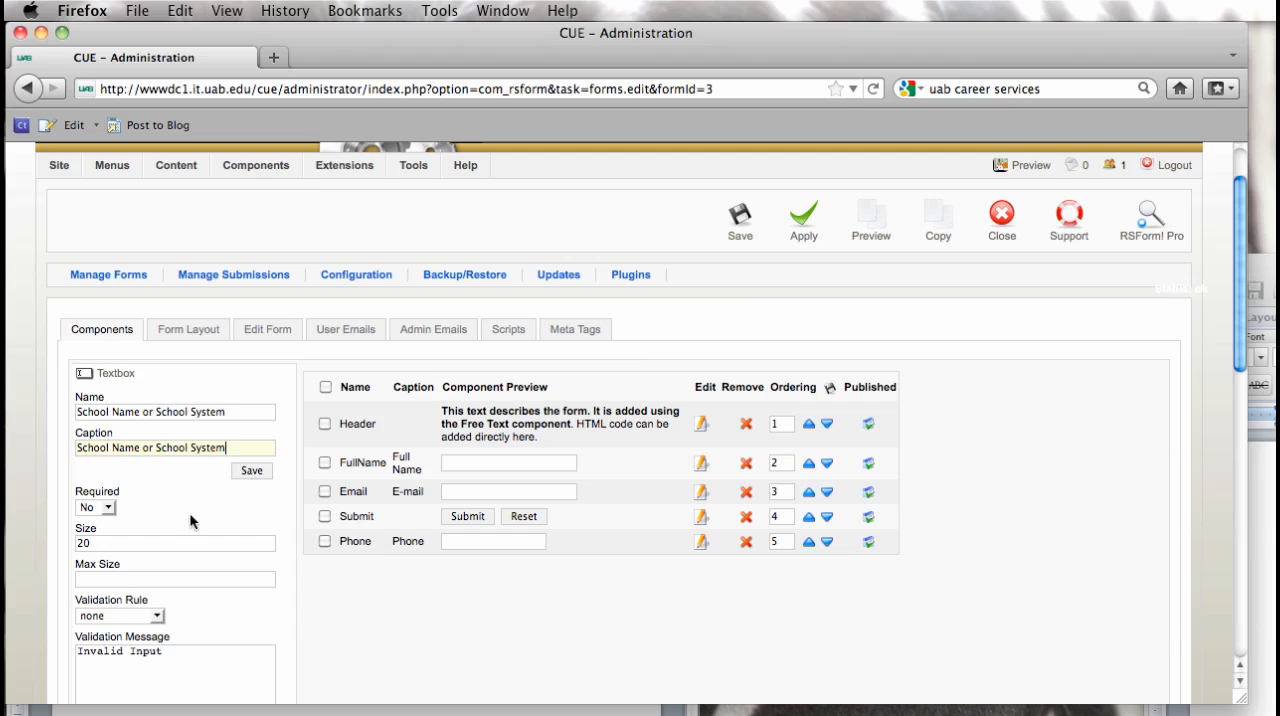
scroll(98, 545, down, 1)
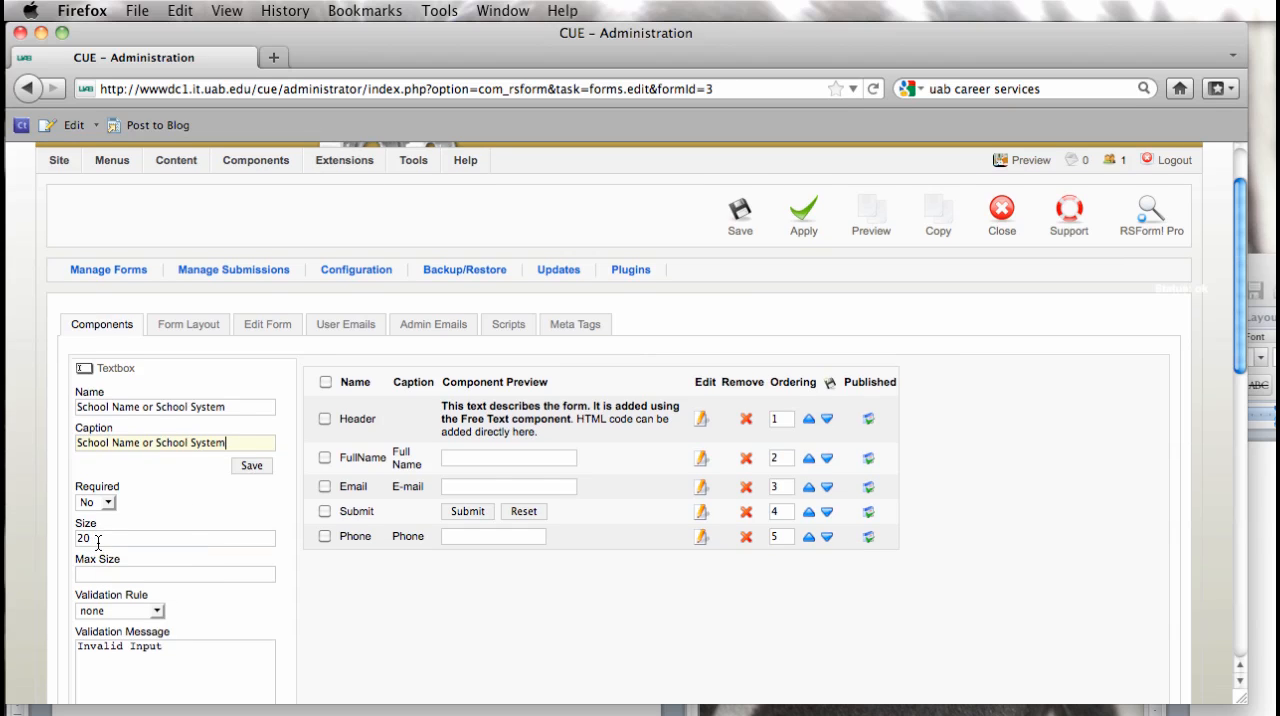
click(88, 539)
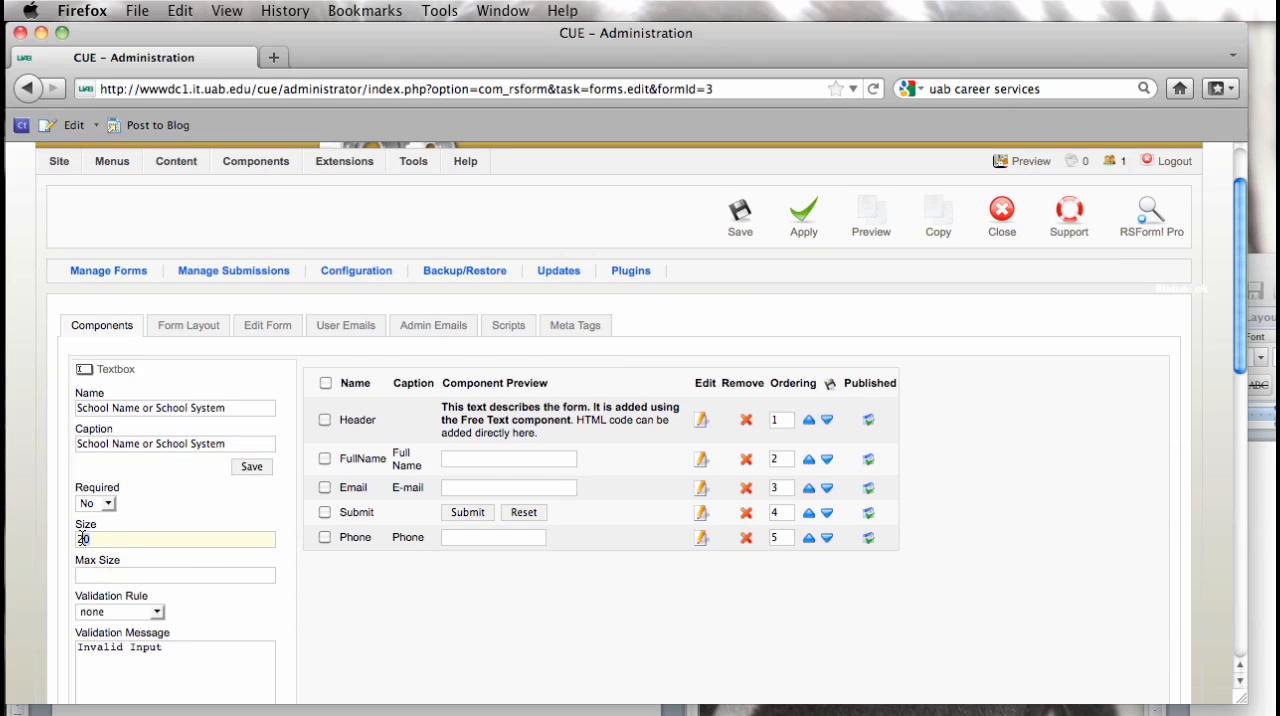
key(BackSpace)
text(5)
click(251, 467)
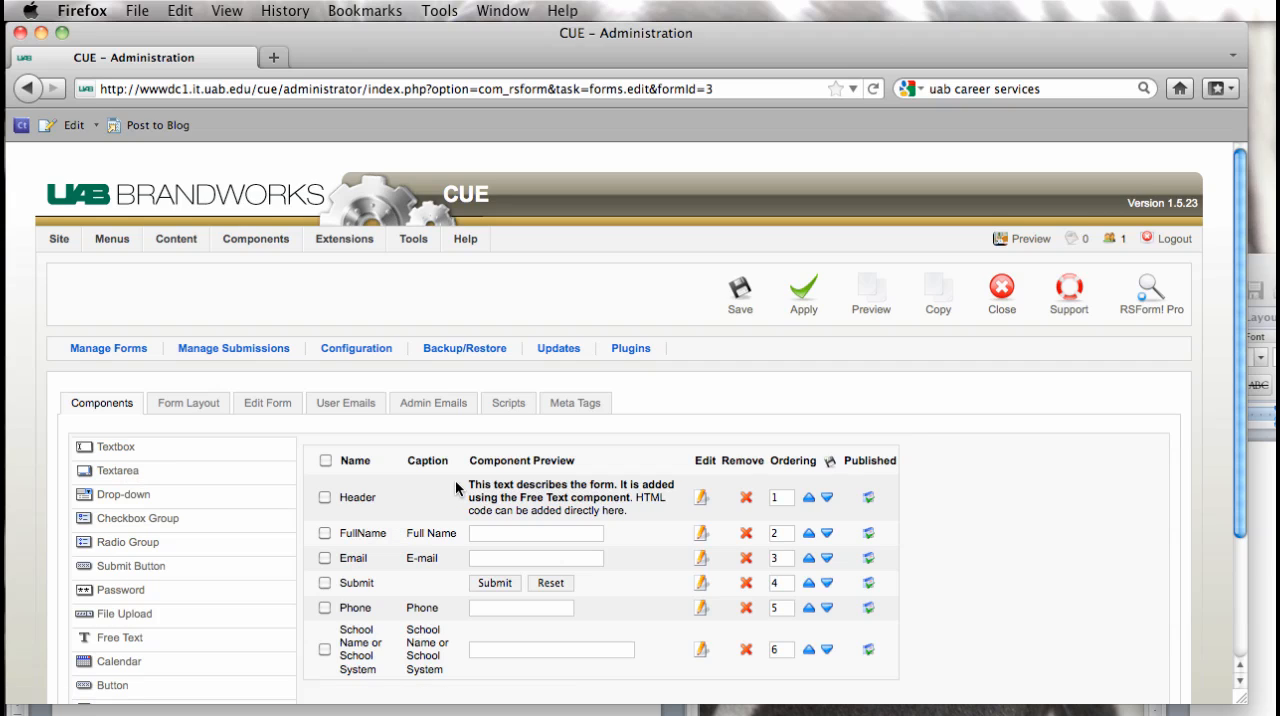
Step: Start a checkbox group component named Requests with the caption "Requests:"
scroll(455, 479, down, 1)
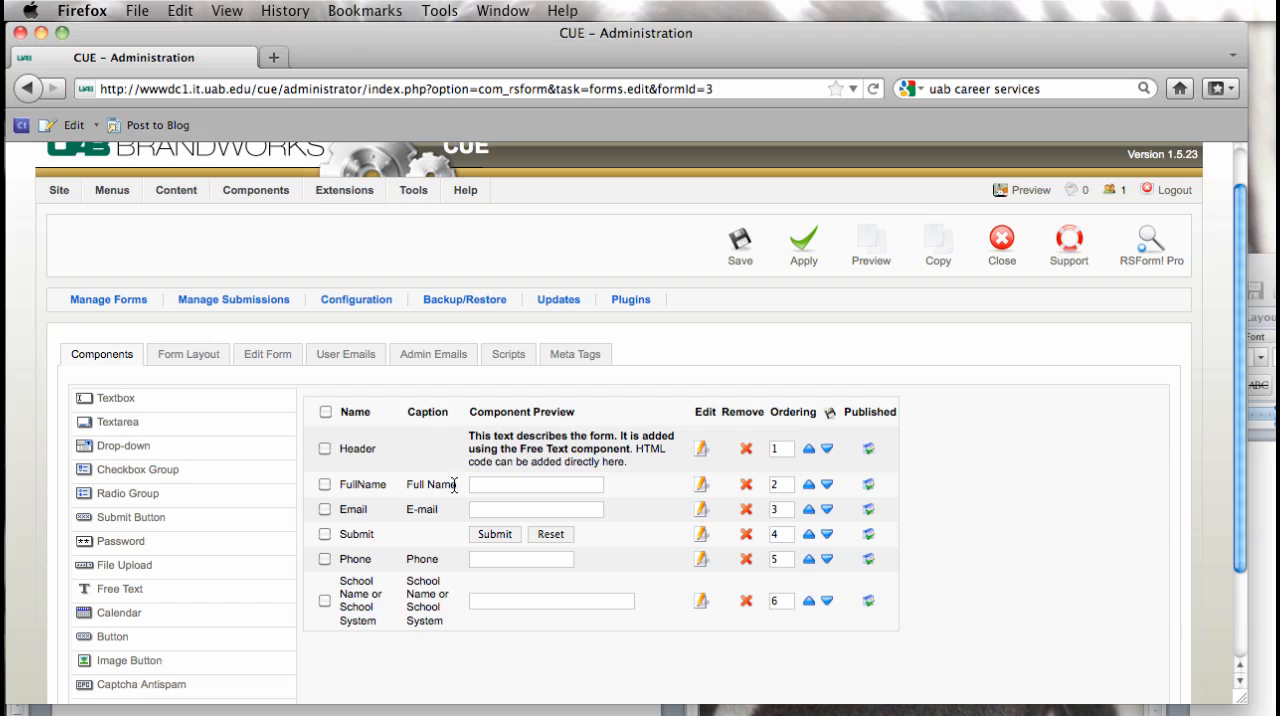
click(142, 474)
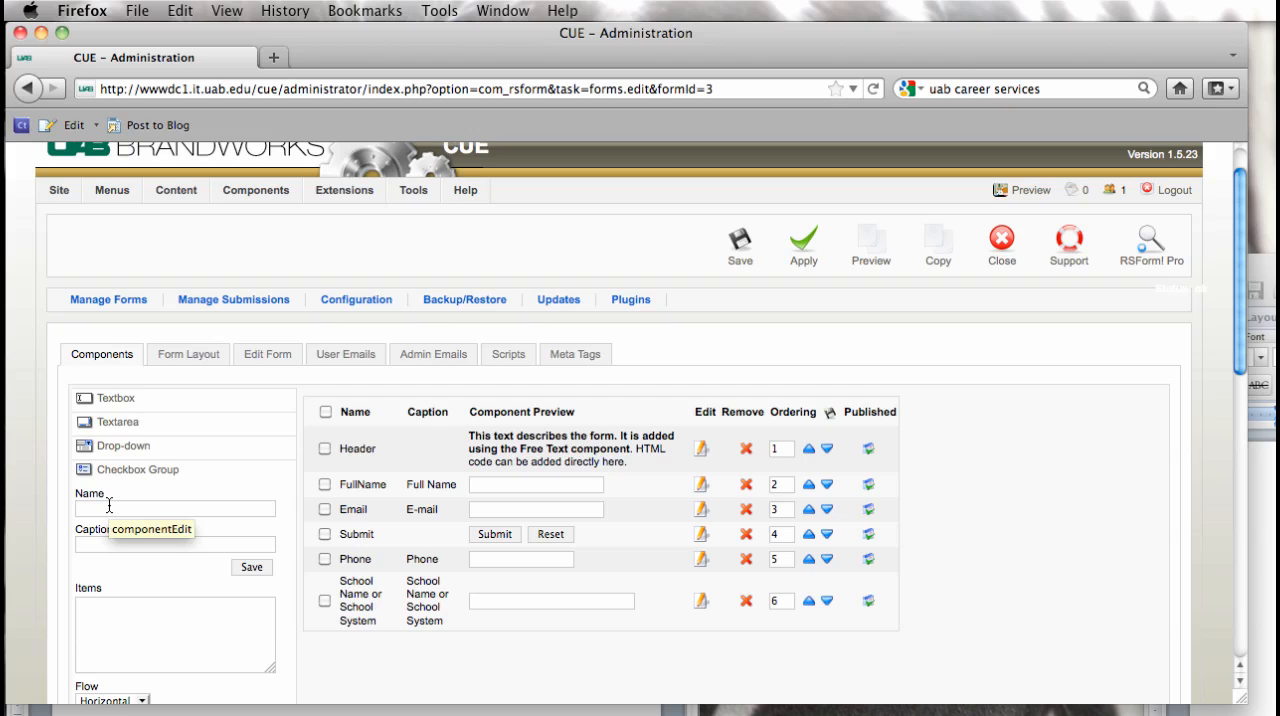
click(109, 507)
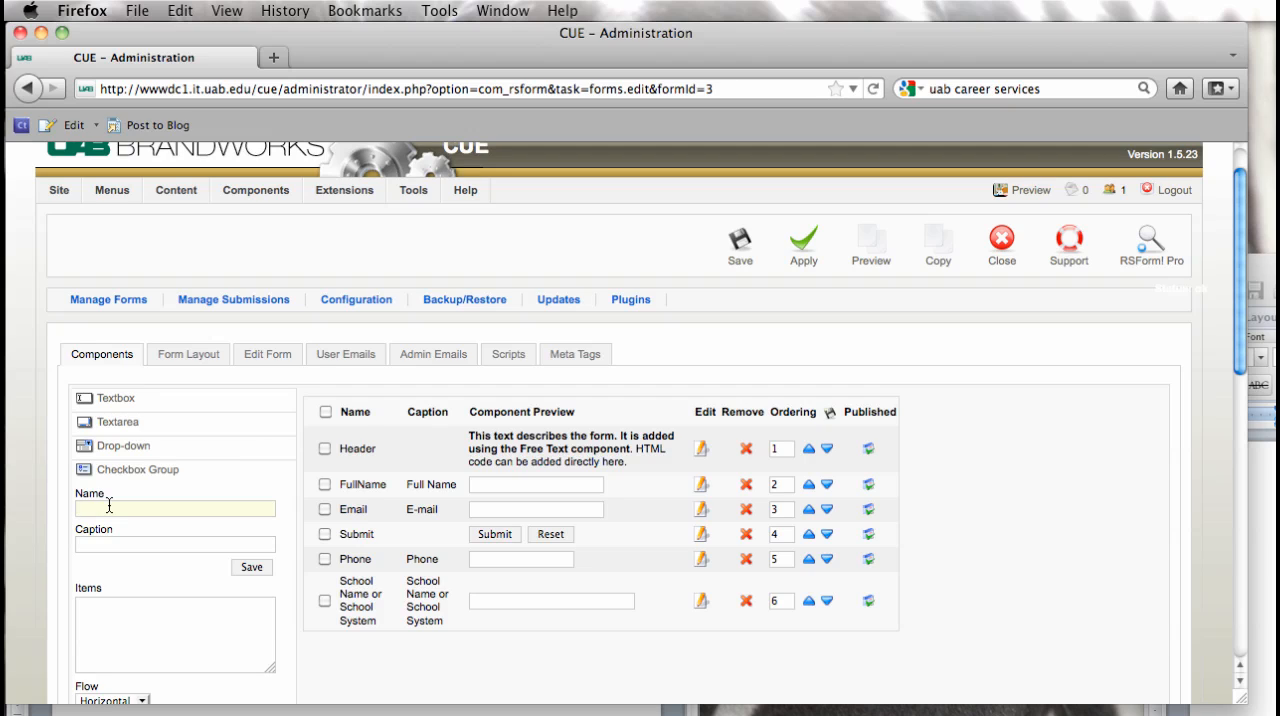
text(Requests)
click(101, 543)
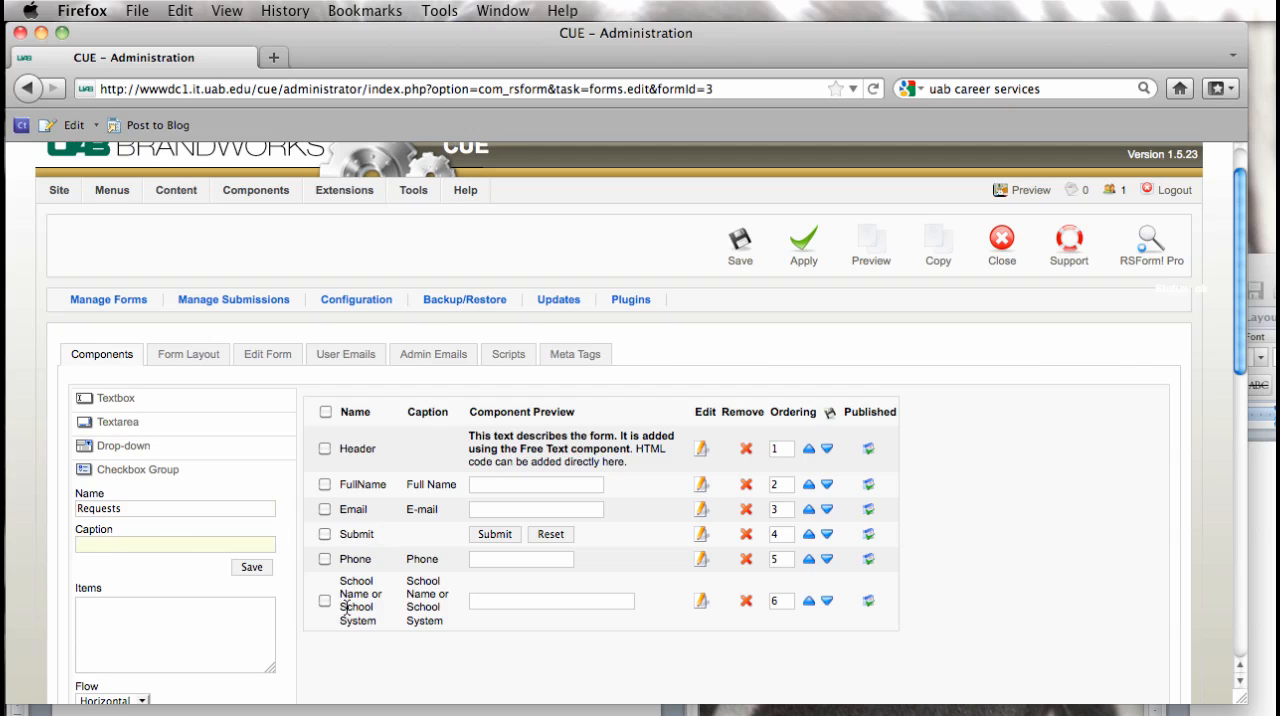
text(Requests:)
Step: Copy the list of request options from the Word document into the checkbox group's items
key(super+Tab)
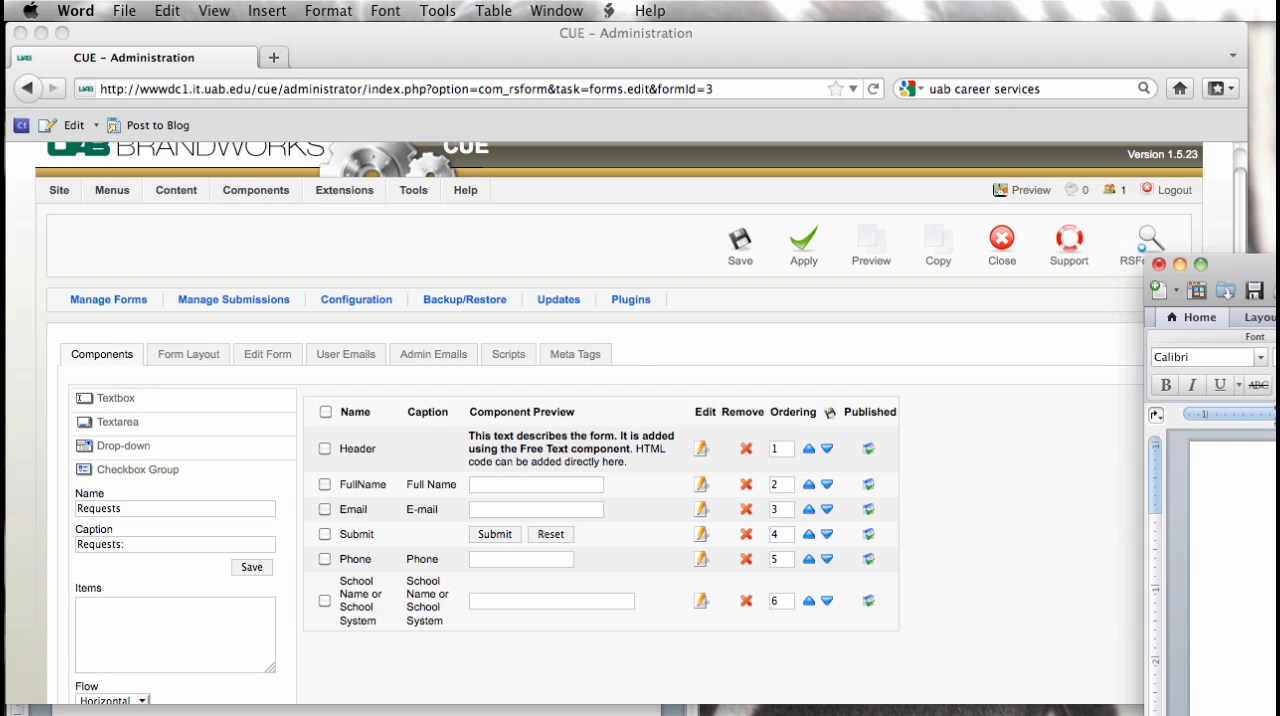
click(201, 624)
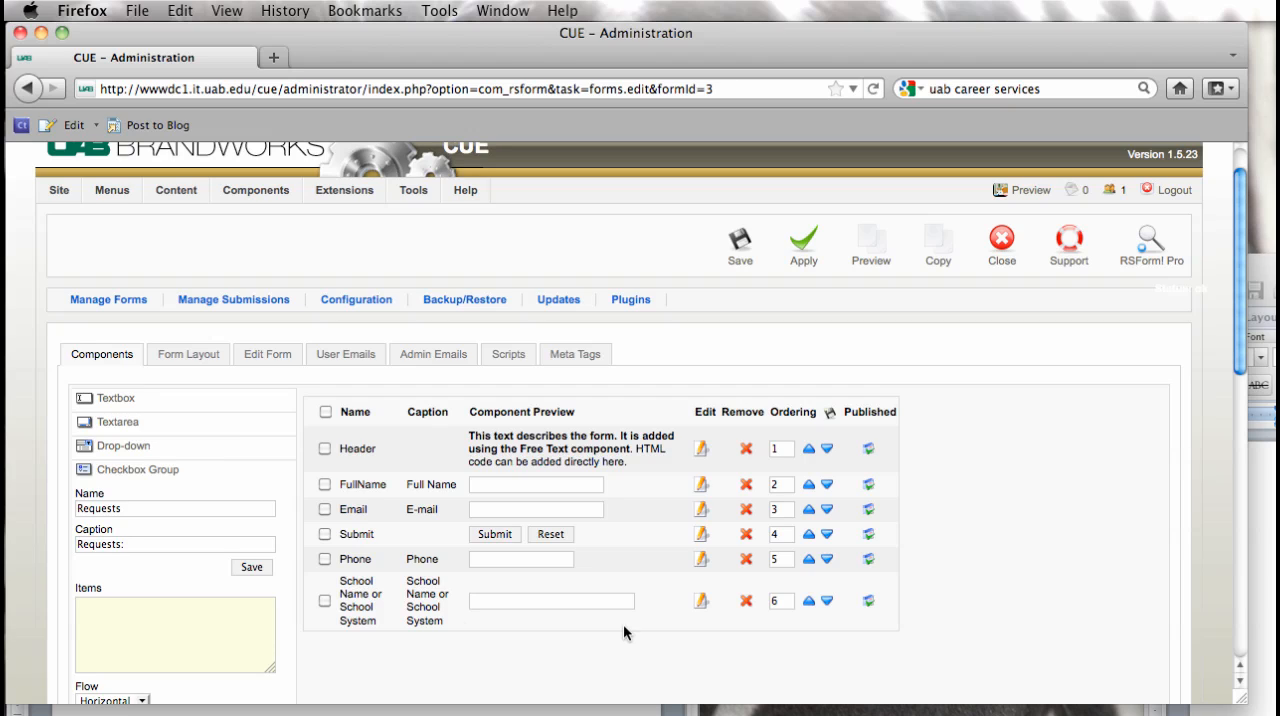
key(super+v)
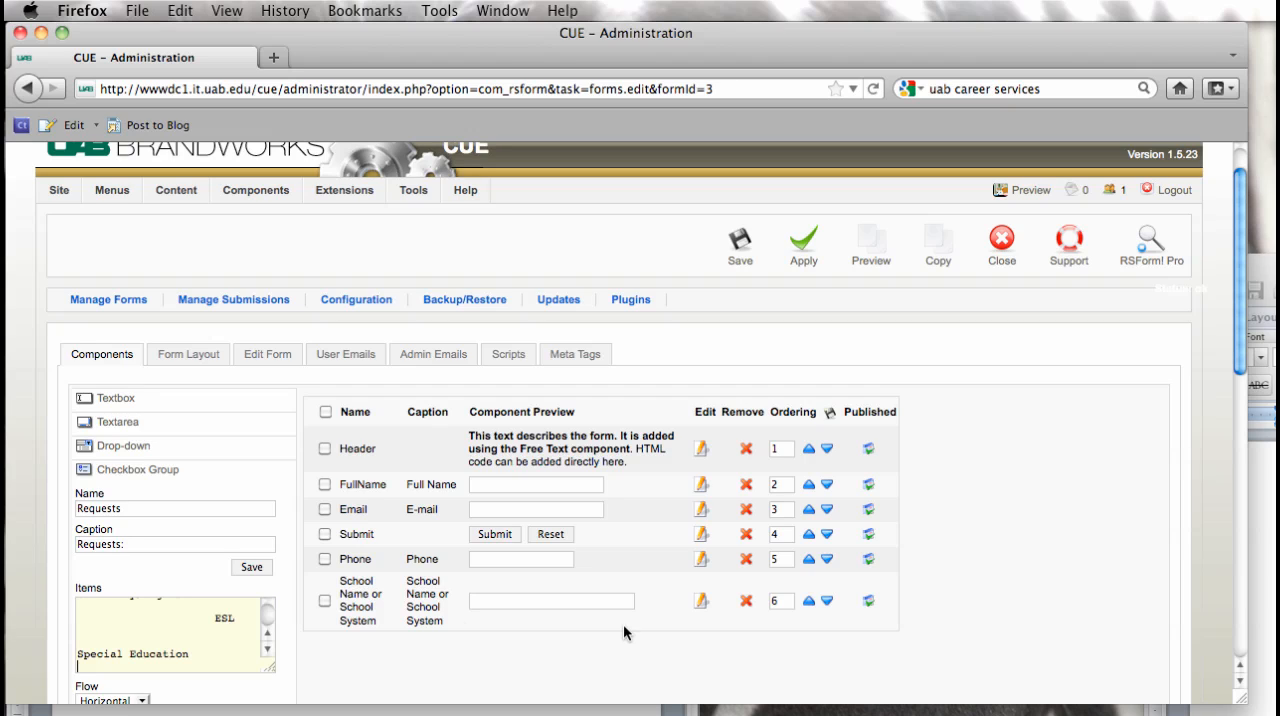
Step: Remove the stray spaces after "Elementary/Early Childhood" in the Requests items, keeping "Secondary/High School" on a separate line
scroll(270, 615, up, 3)
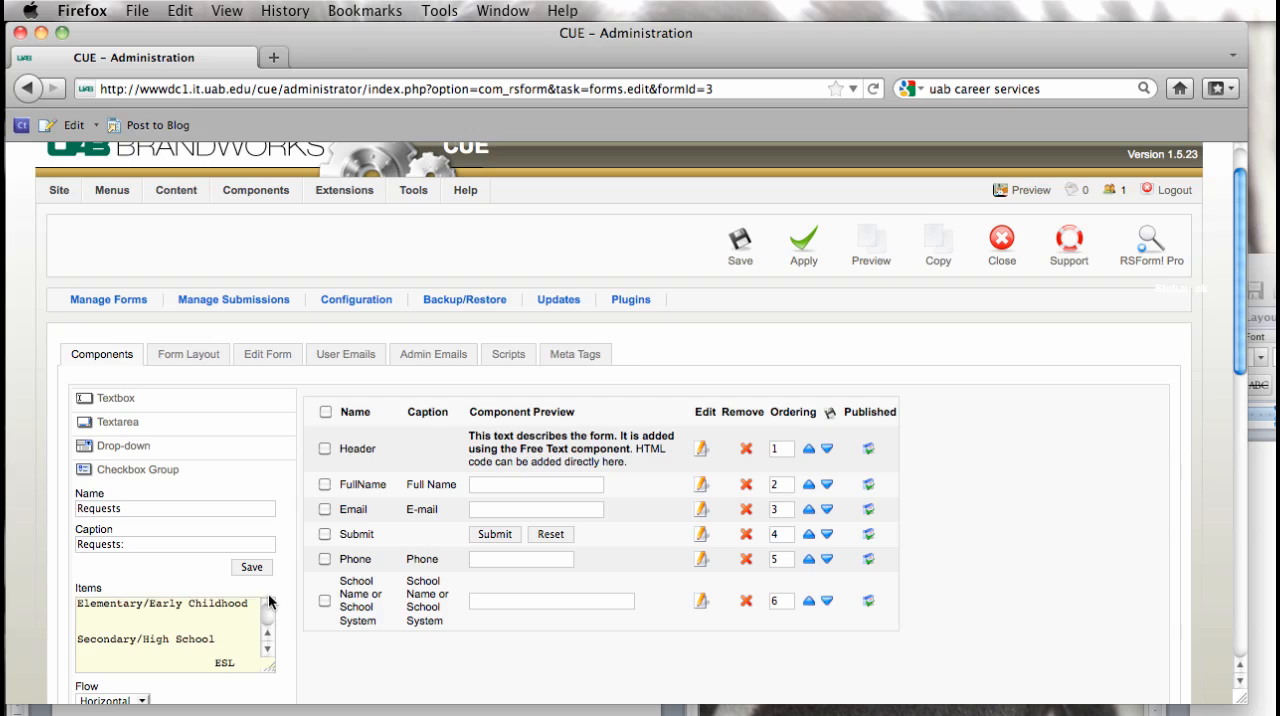
drag(130, 628, 62, 616)
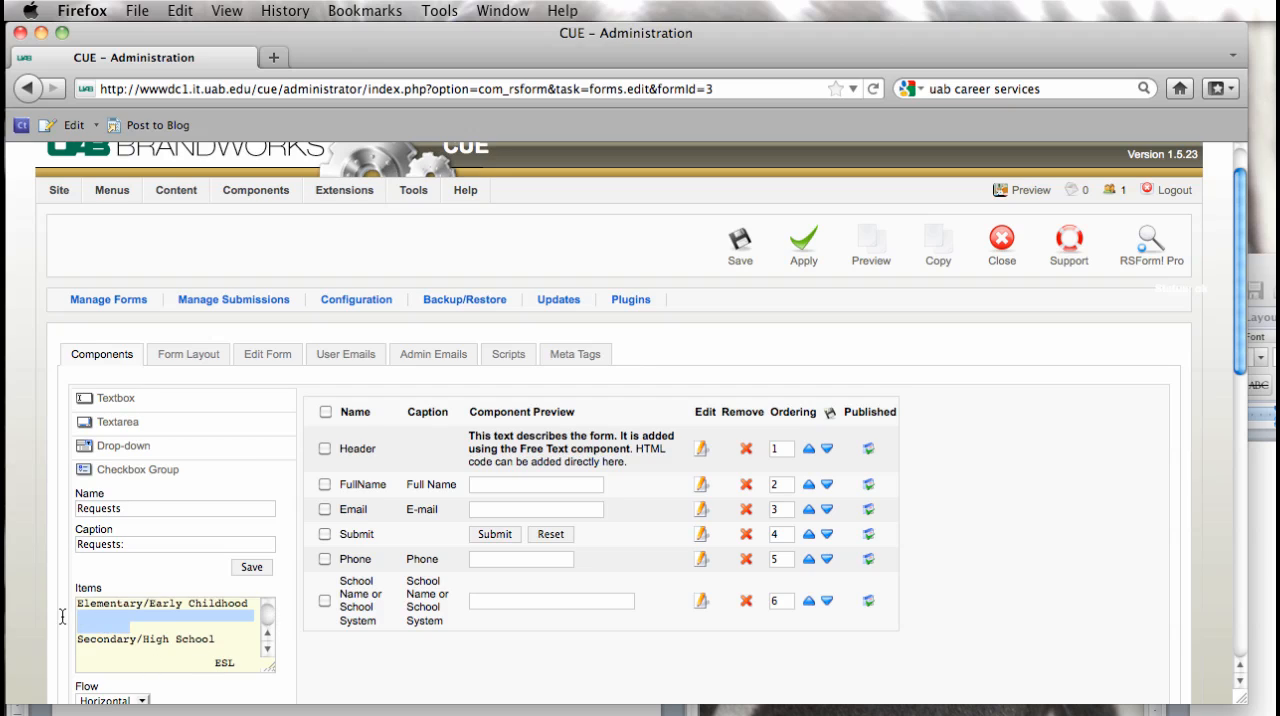
key(BackSpace)
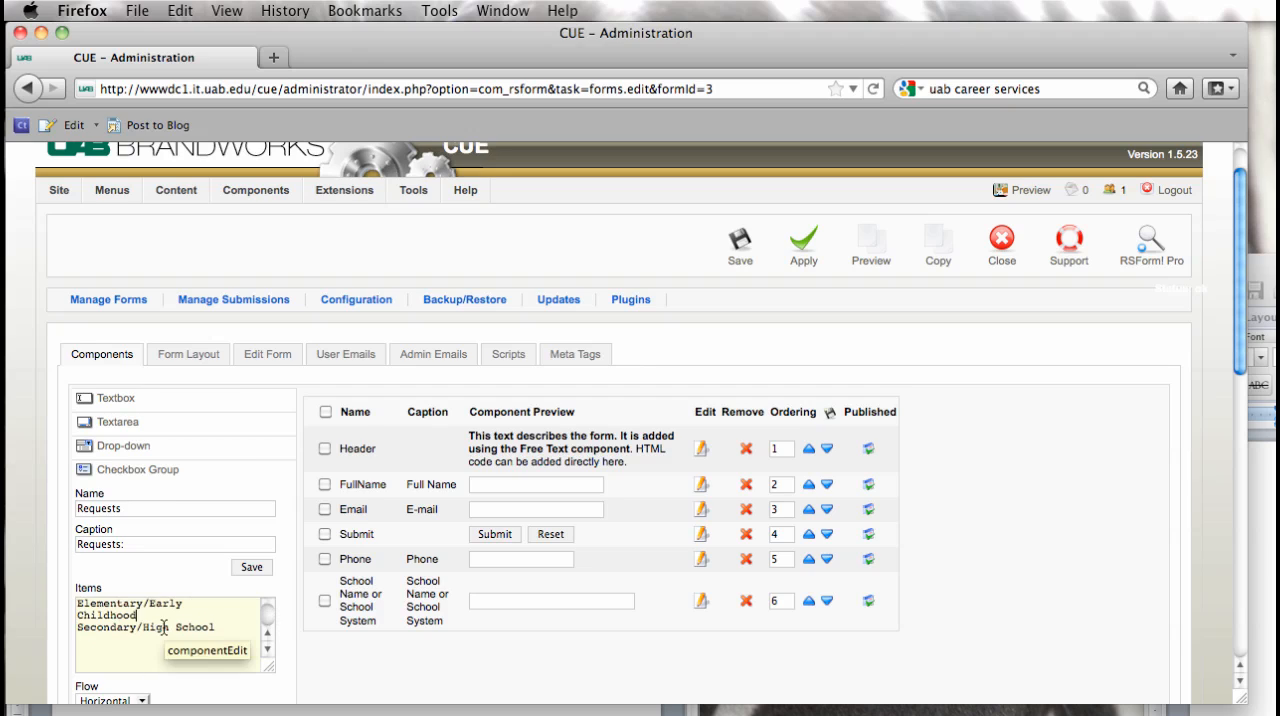
click(206, 604)
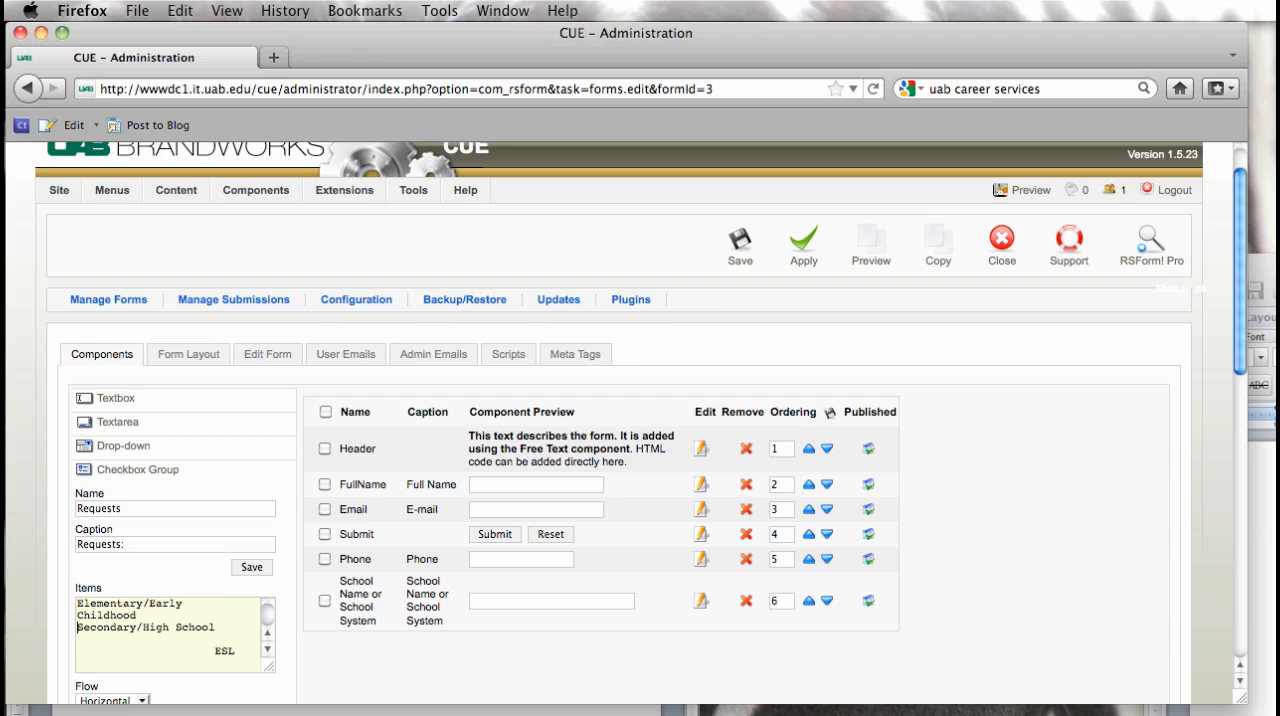
key(Return)
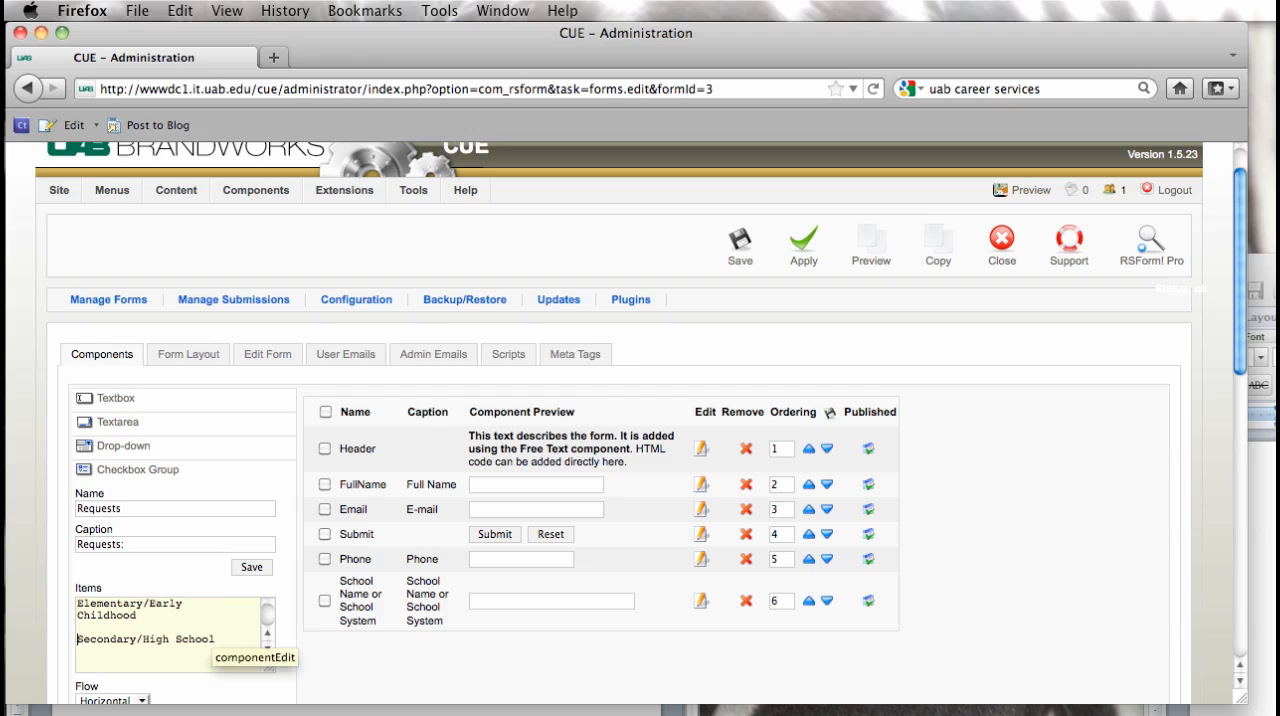
Step: Remove the indentation before "ESL" in the items list so it starts at the beginning of its own line
double_click(215, 638)
click(215, 640)
drag(215, 642, 213, 662)
key(BackSpace)
key(Return)
click(266, 651)
click(266, 651)
click(266, 652)
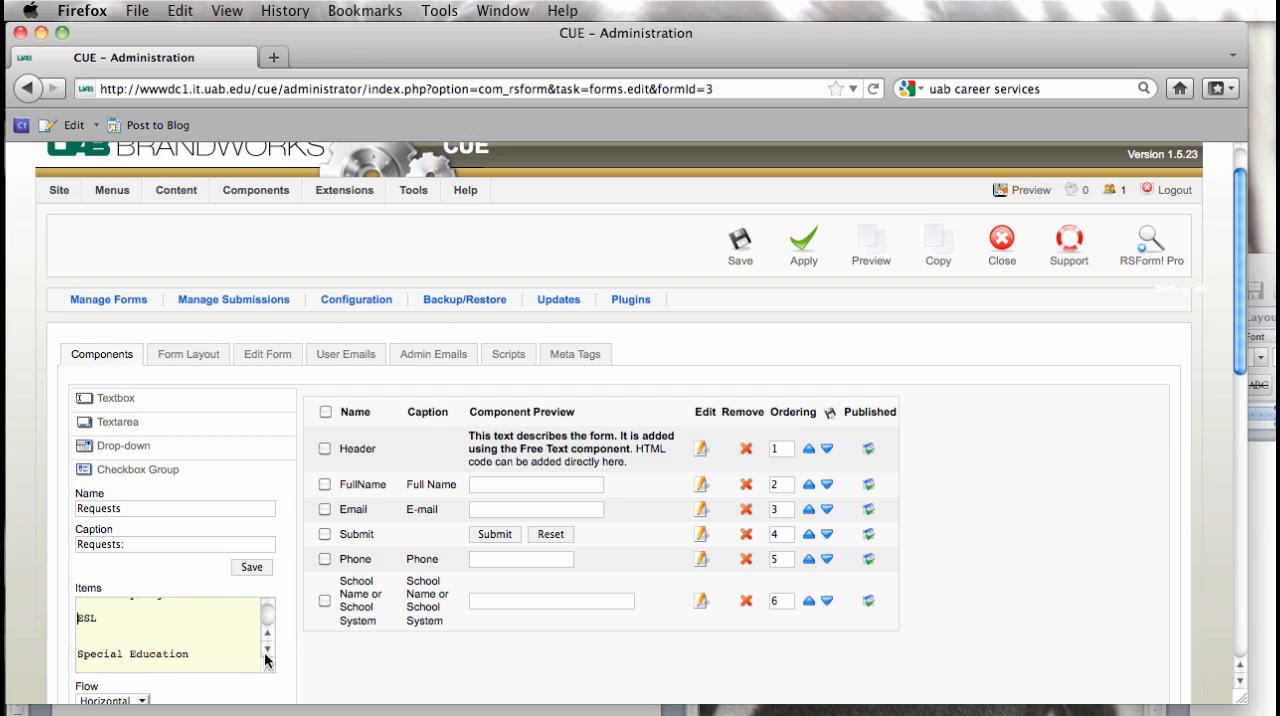
Step: Set the Requests checkbox group's flow to Vertical and save the component to the form
scroll(456, 694, down, 2)
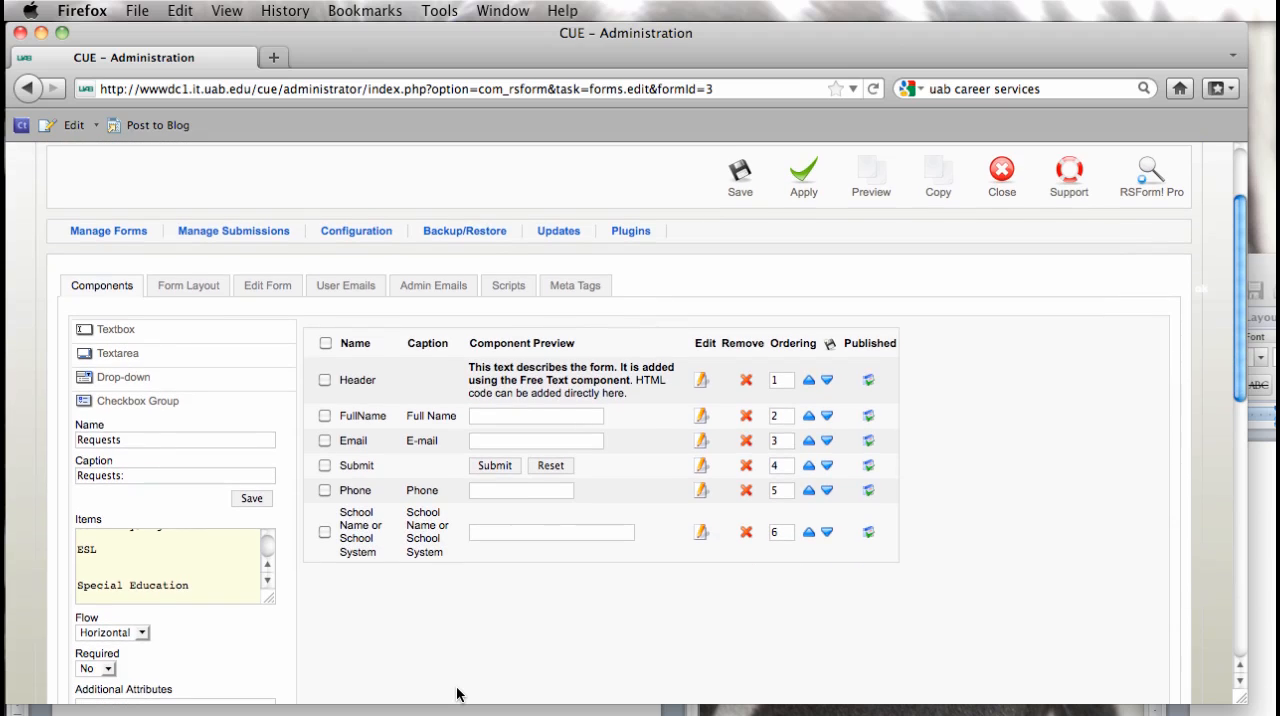
click(143, 633)
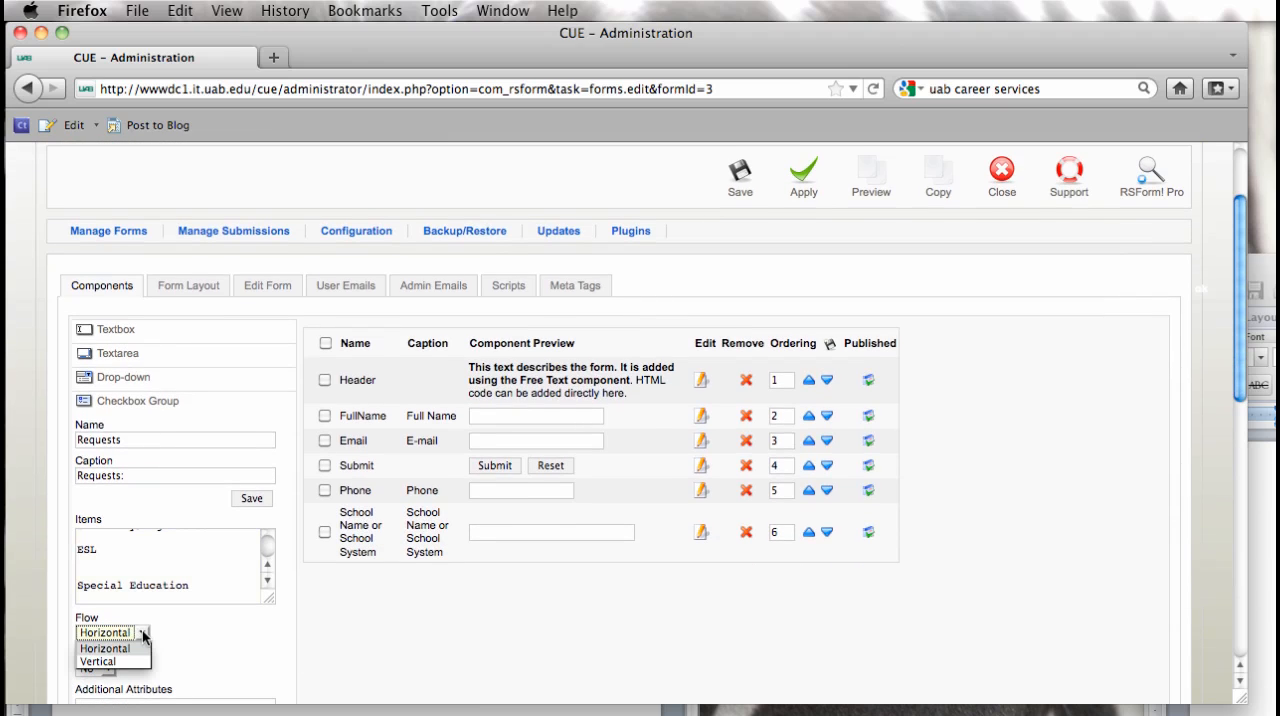
click(126, 660)
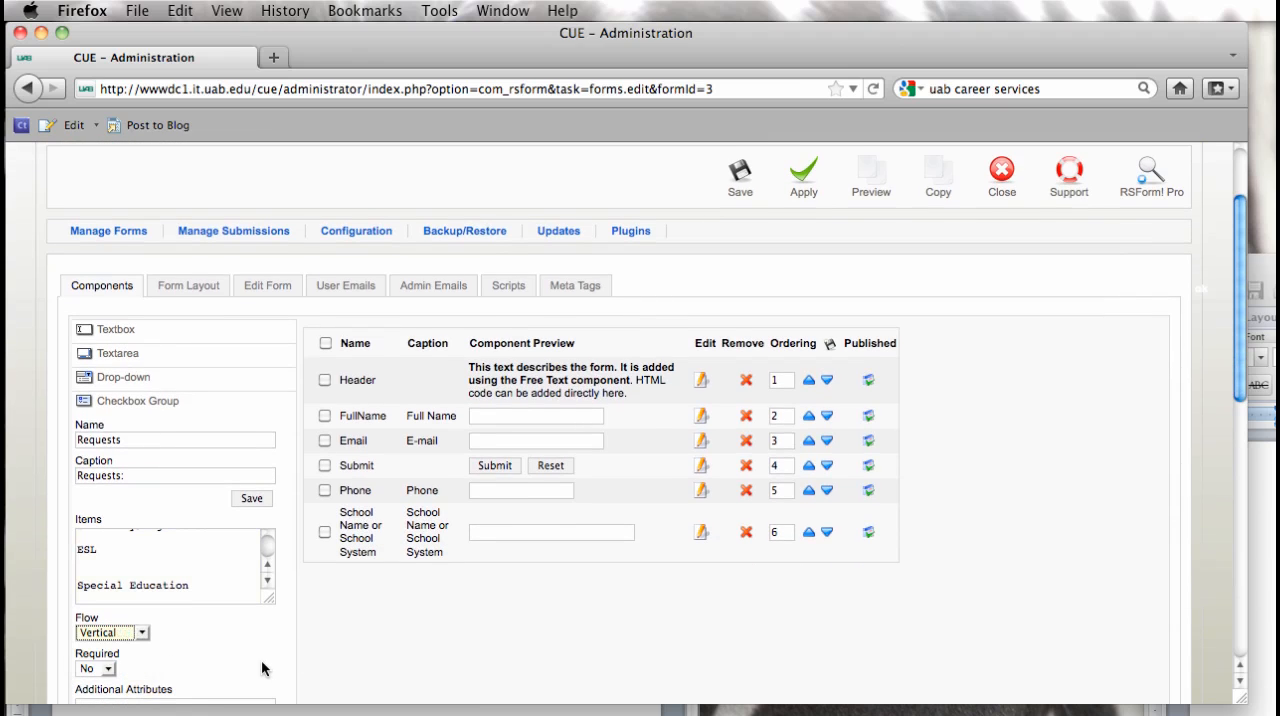
scroll(261, 659, down, 6)
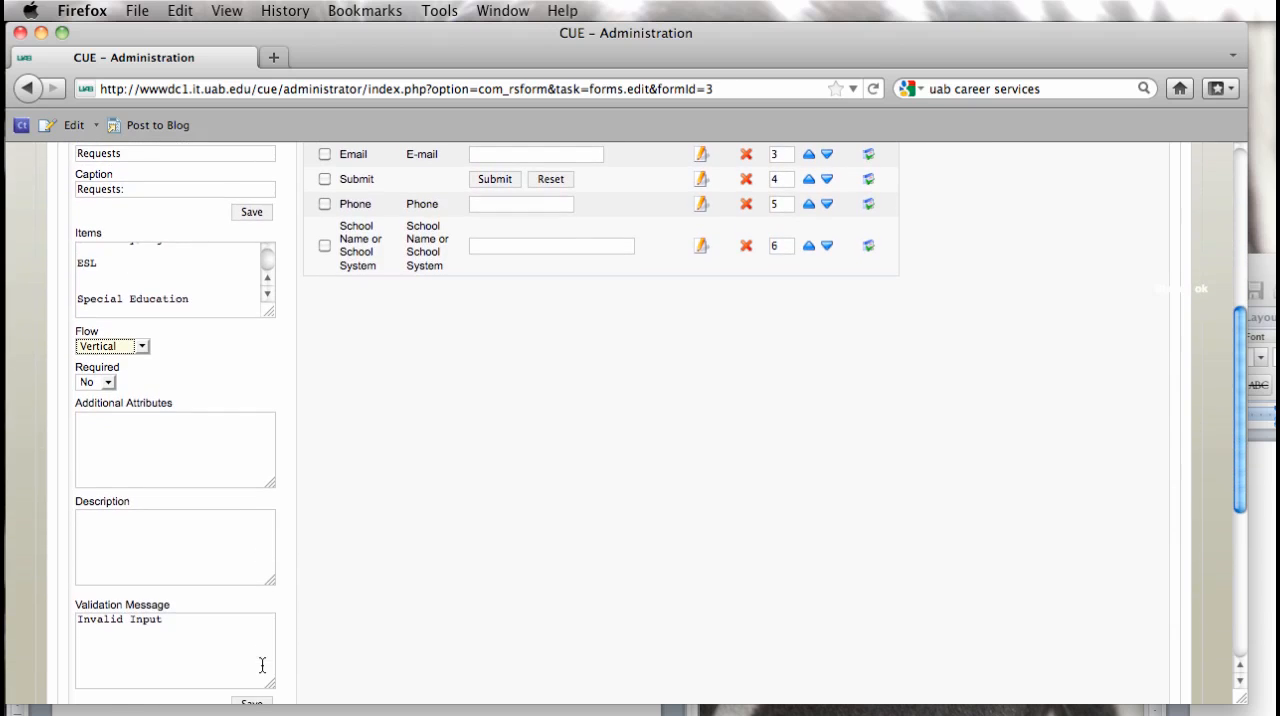
scroll(262, 665, up, 8)
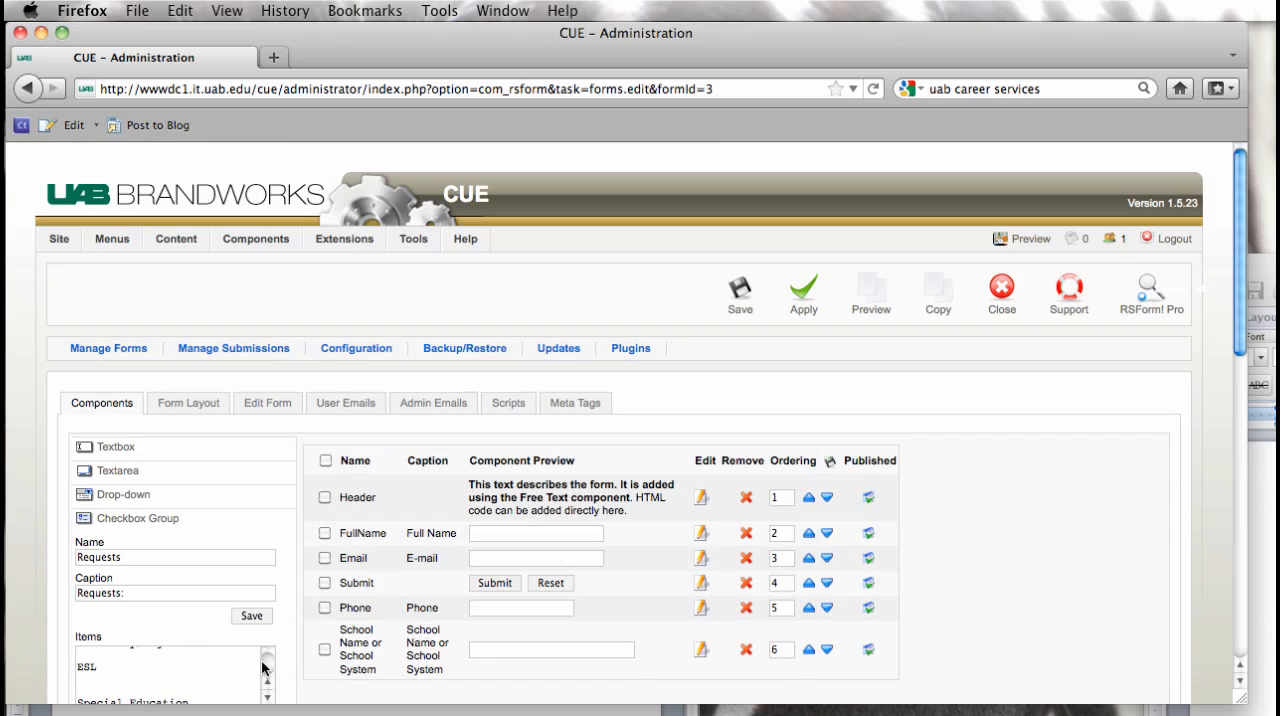
click(251, 615)
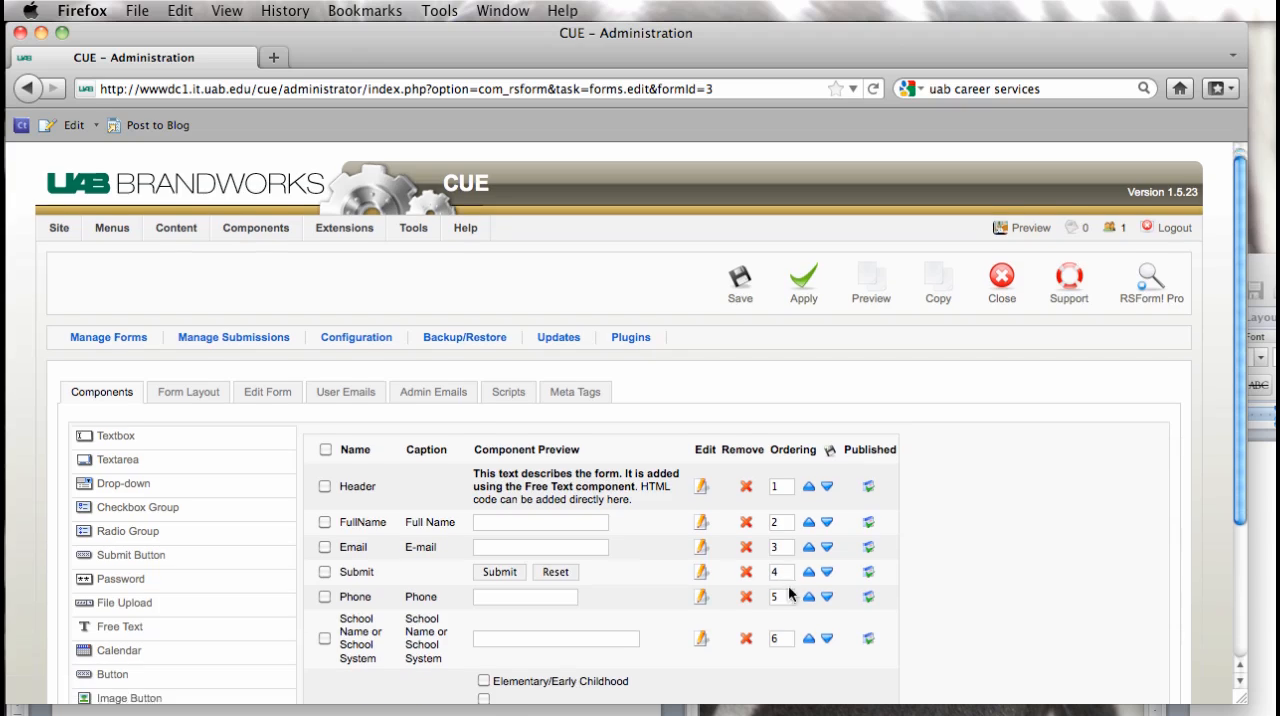
Step: Reopen the Requests component for editing and delete the blank lines before "Secondary/High School" and "ESL" in its items
scroll(788, 585, down, 4)
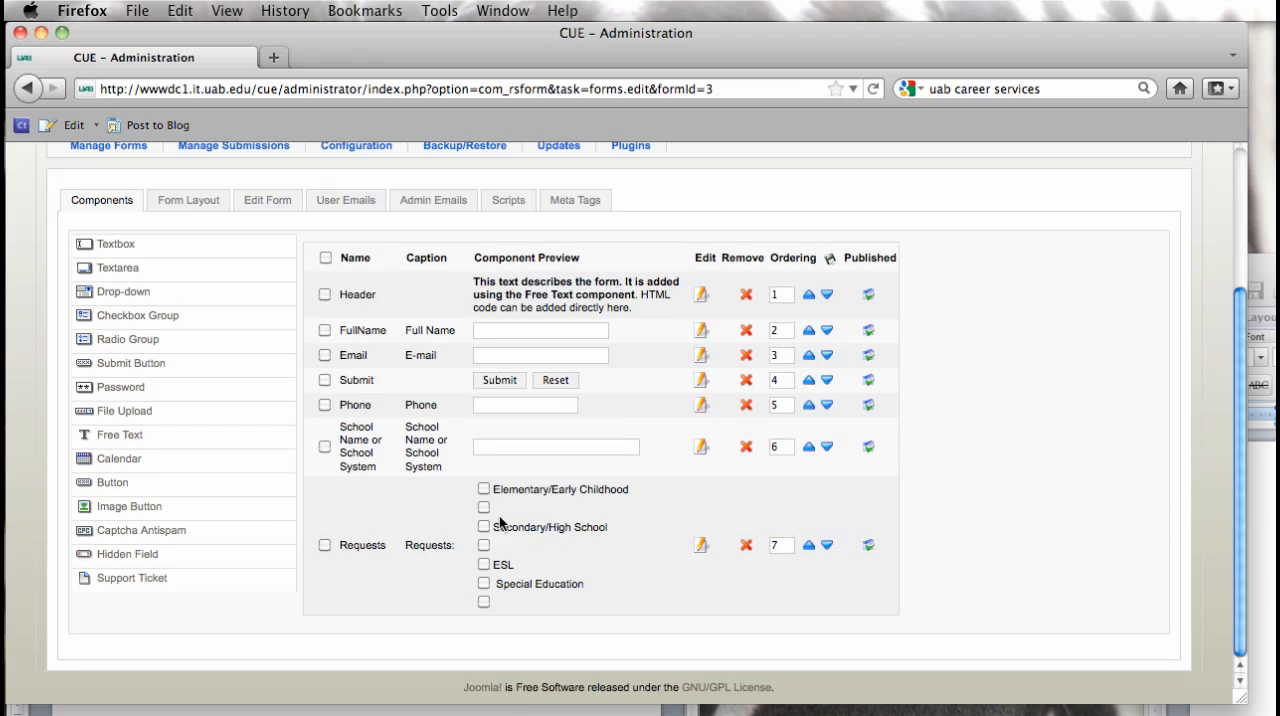
click(701, 545)
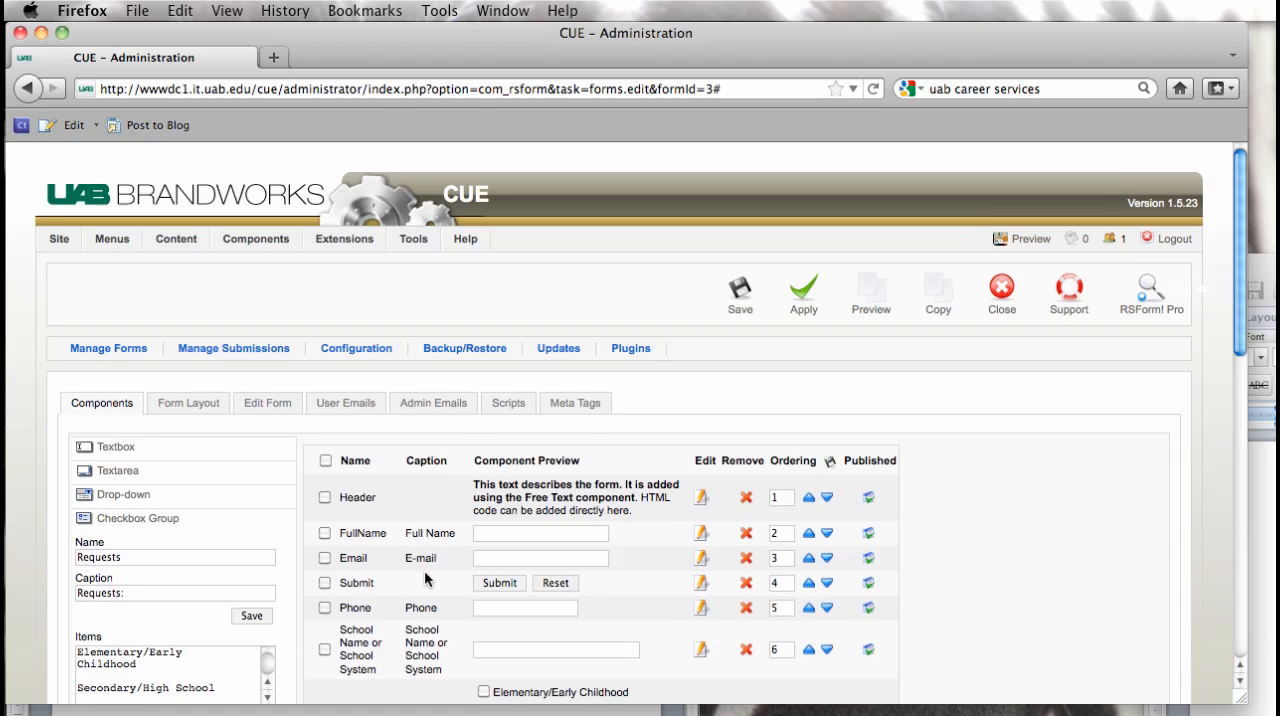
scroll(429, 578, down, 1)
click(103, 632)
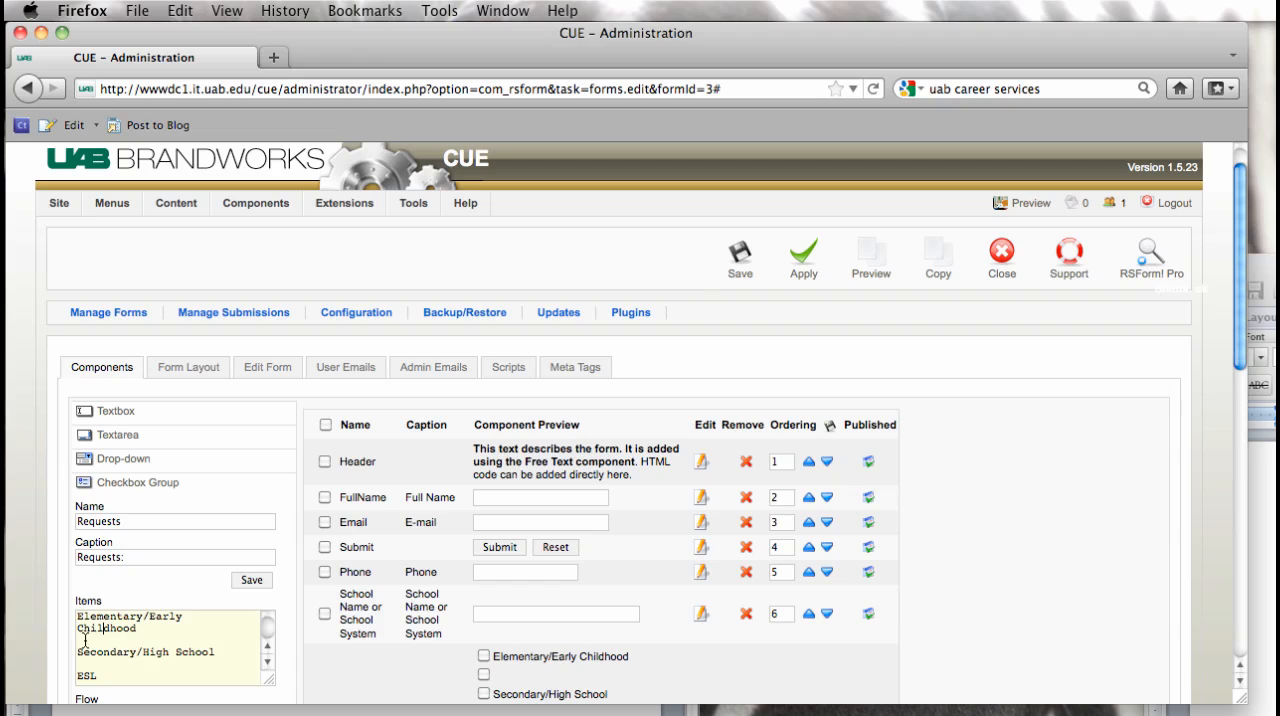
key(BackSpace)
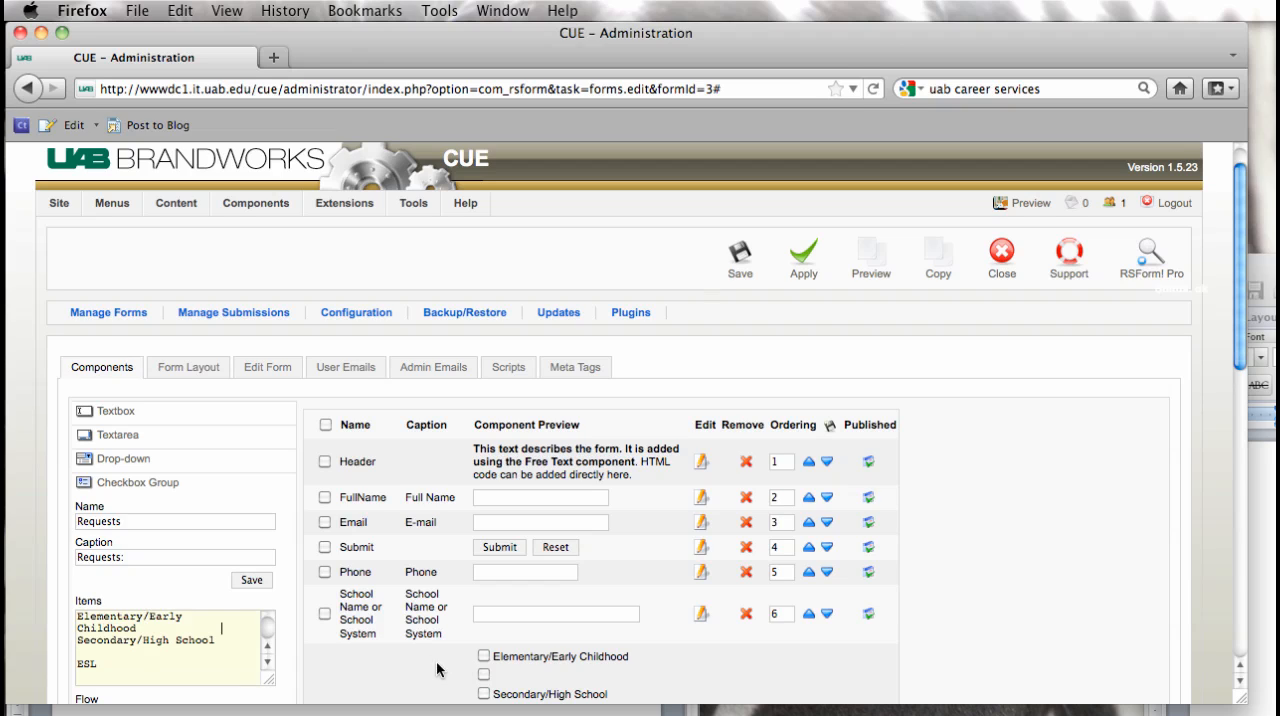
click(79, 664)
key(BackSpace)
click(267, 661)
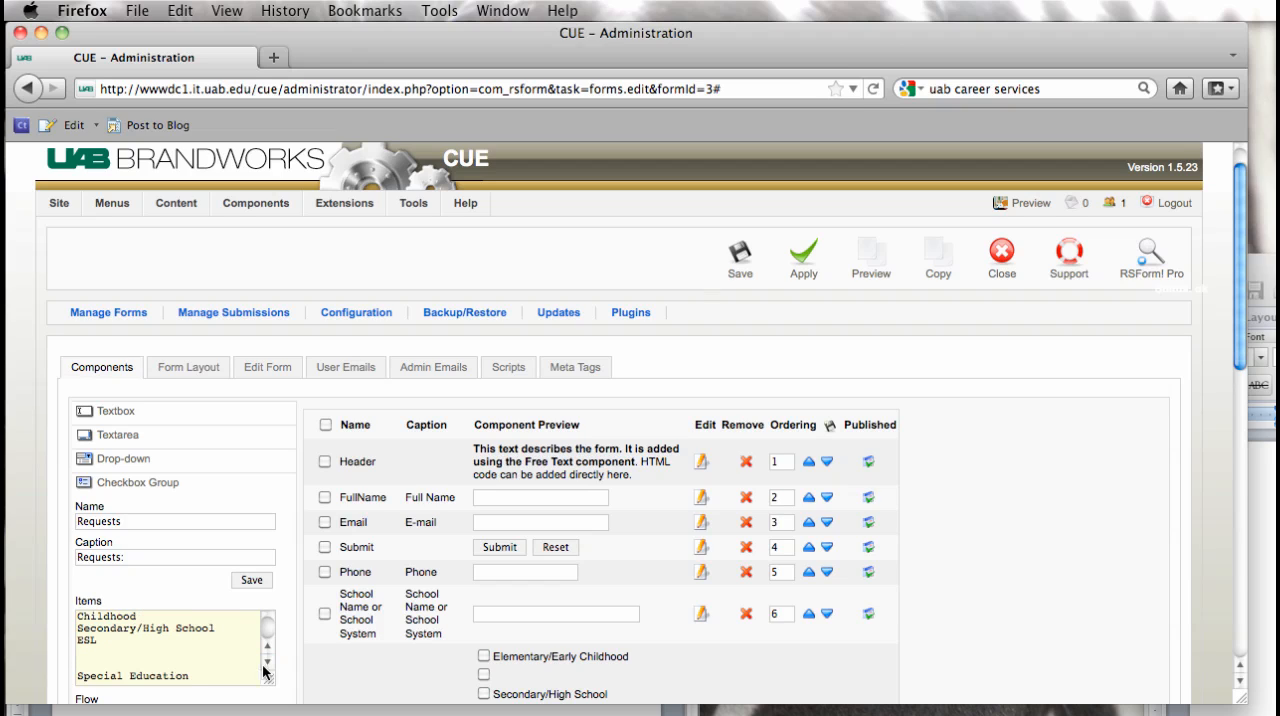
Step: Delete the extra spaces and blank line before "Special Education" in the items, and save the Requests component
click(79, 676)
key(BackSpace)
key(BackSpace)
key(BackSpace)
key(BackSpace)
key(BackSpace)
key(BackSpace)
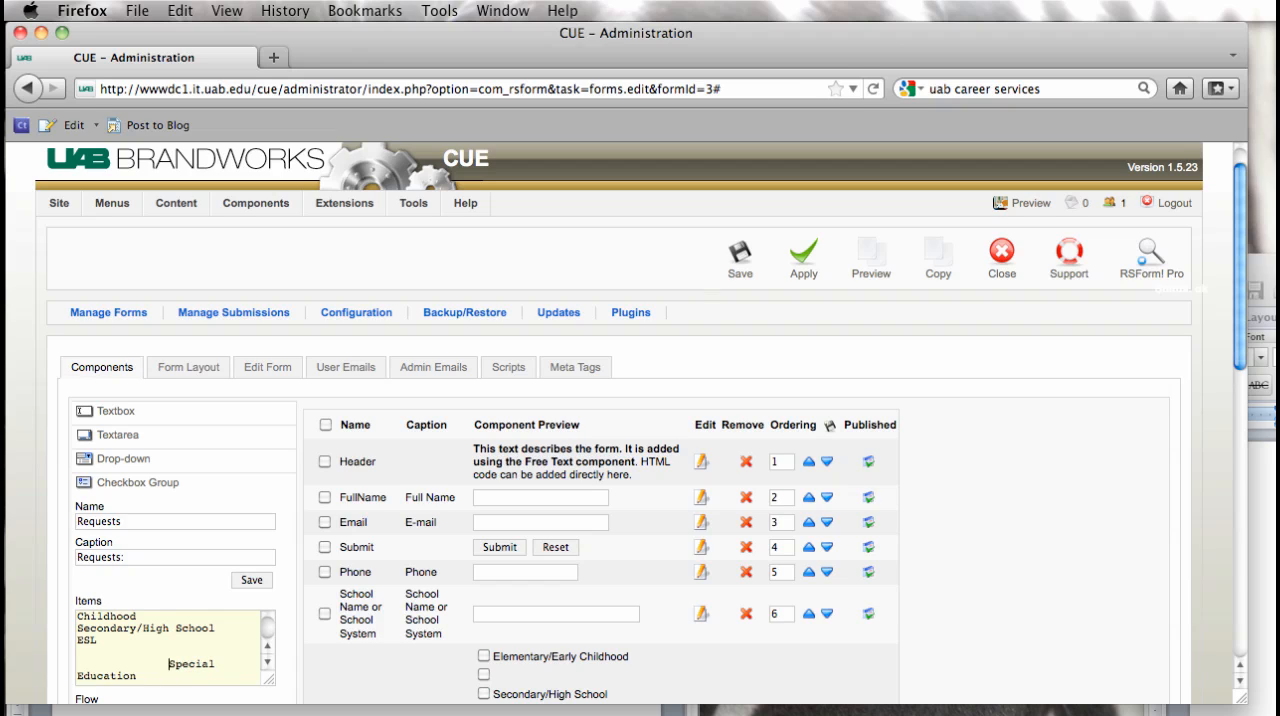
key(BackSpace)
key(BackSpace)
key(BackSpace)
key(BackSpace)
key(BackSpace)
key(BackSpace)
key(BackSpace)
key(BackSpace)
key(BackSpace)
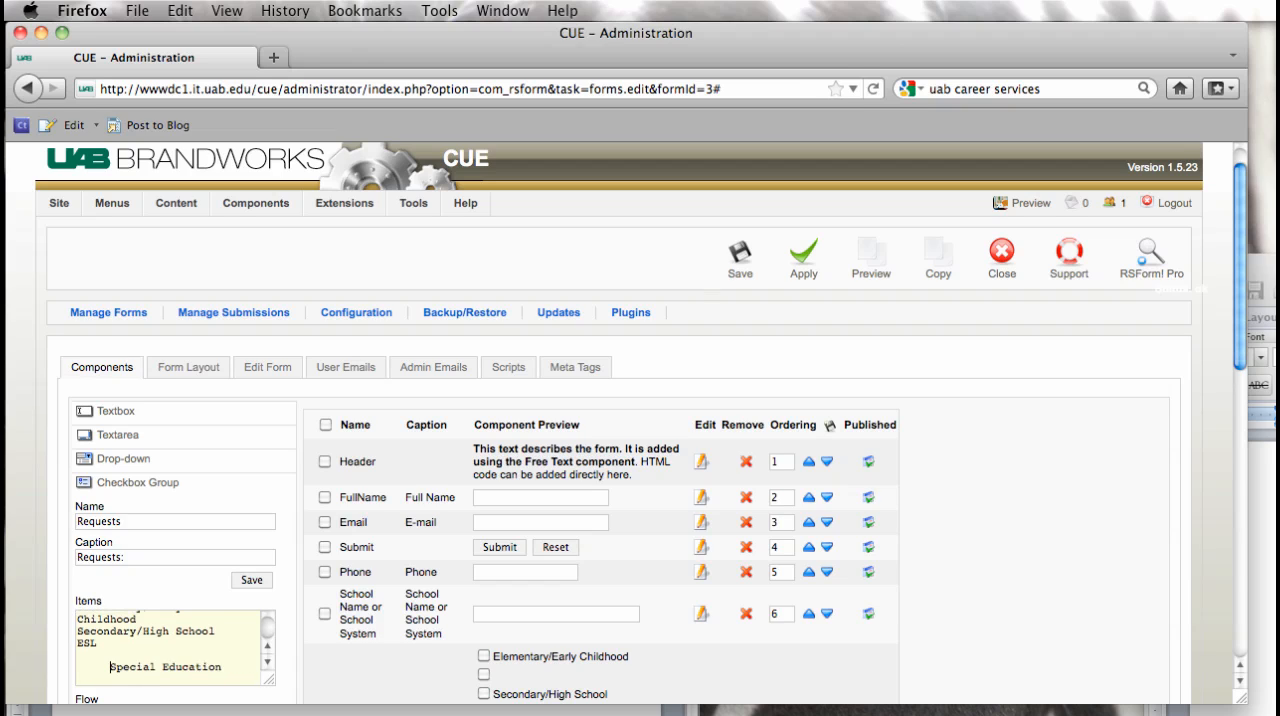
key(BackSpace)
key(BackSpace)
key(BackSpace)
key(BackSpace)
key(BackSpace)
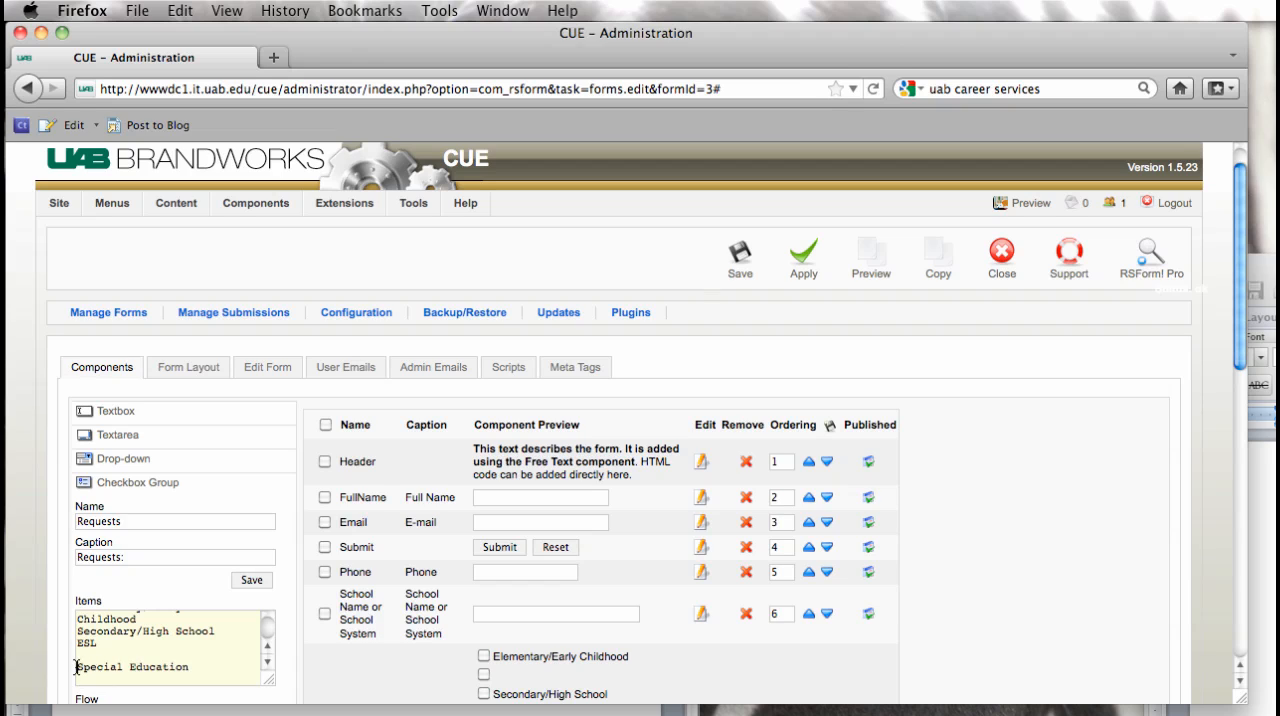
drag(76, 667, 75, 661)
key(BackSpace)
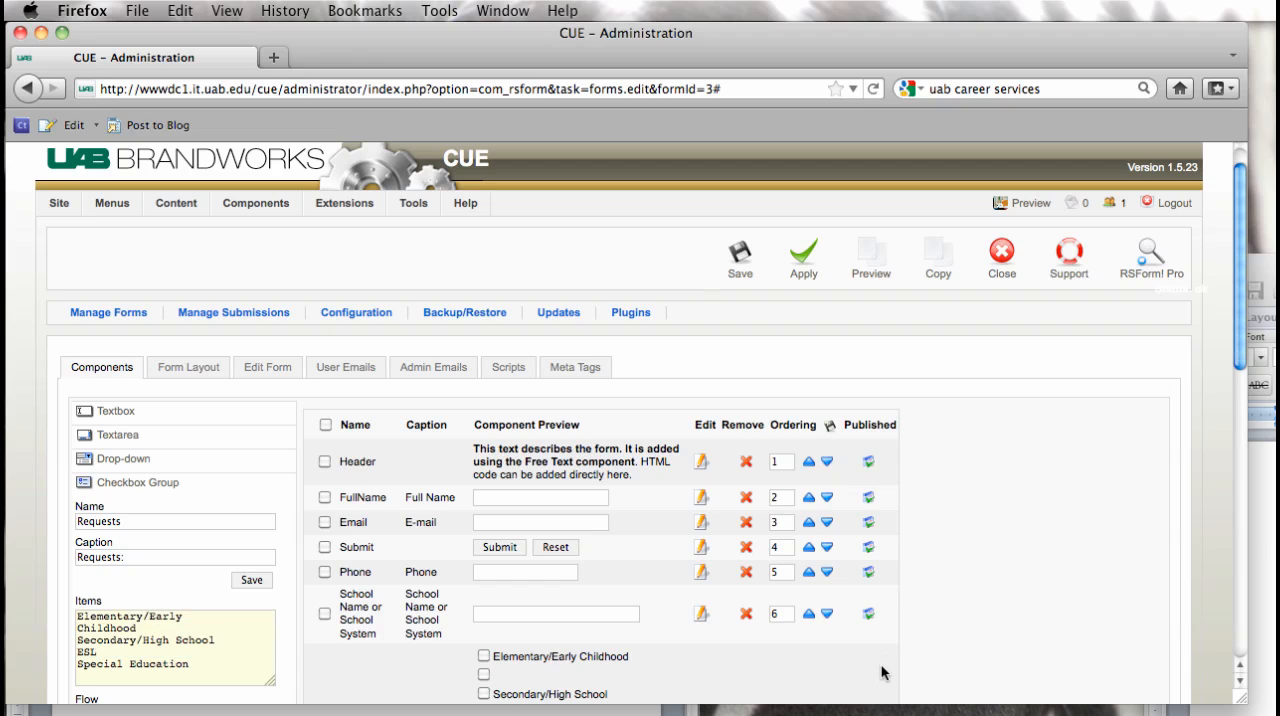
click(246, 576)
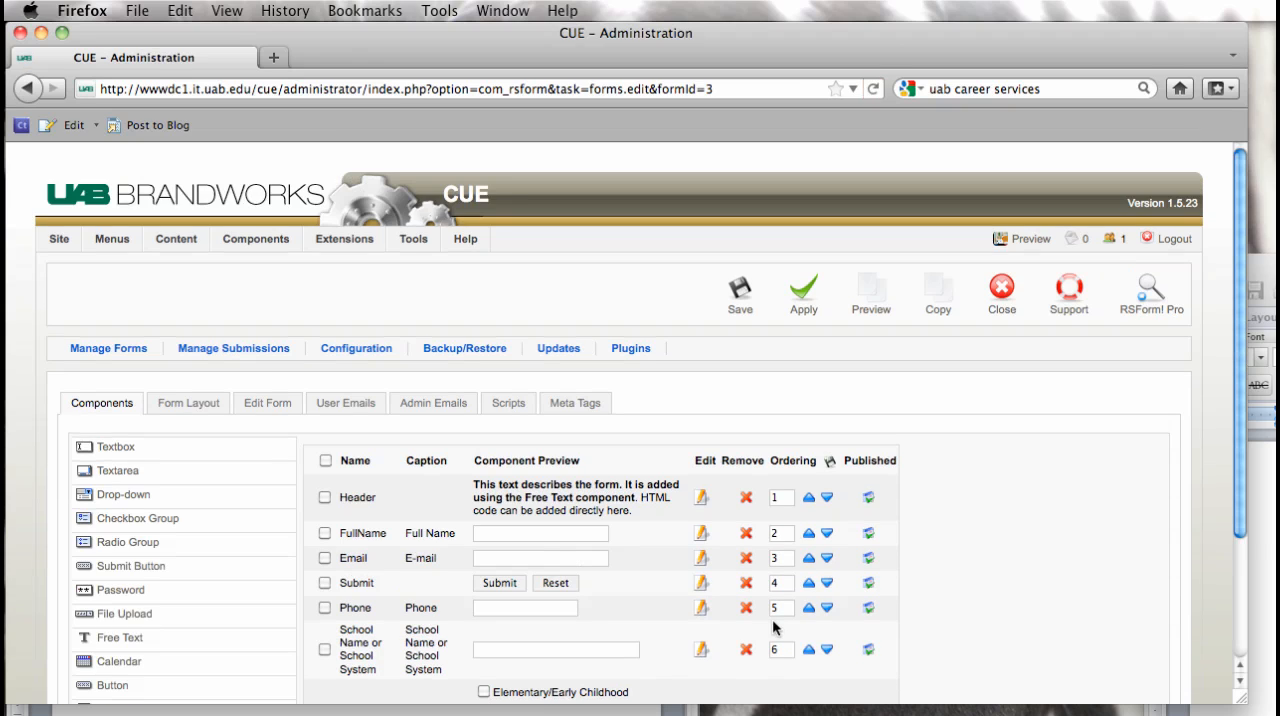
Step: Edit the Requests component again to delete the trailing blank line after "Special Education", and save it
scroll(772, 619, down, 2)
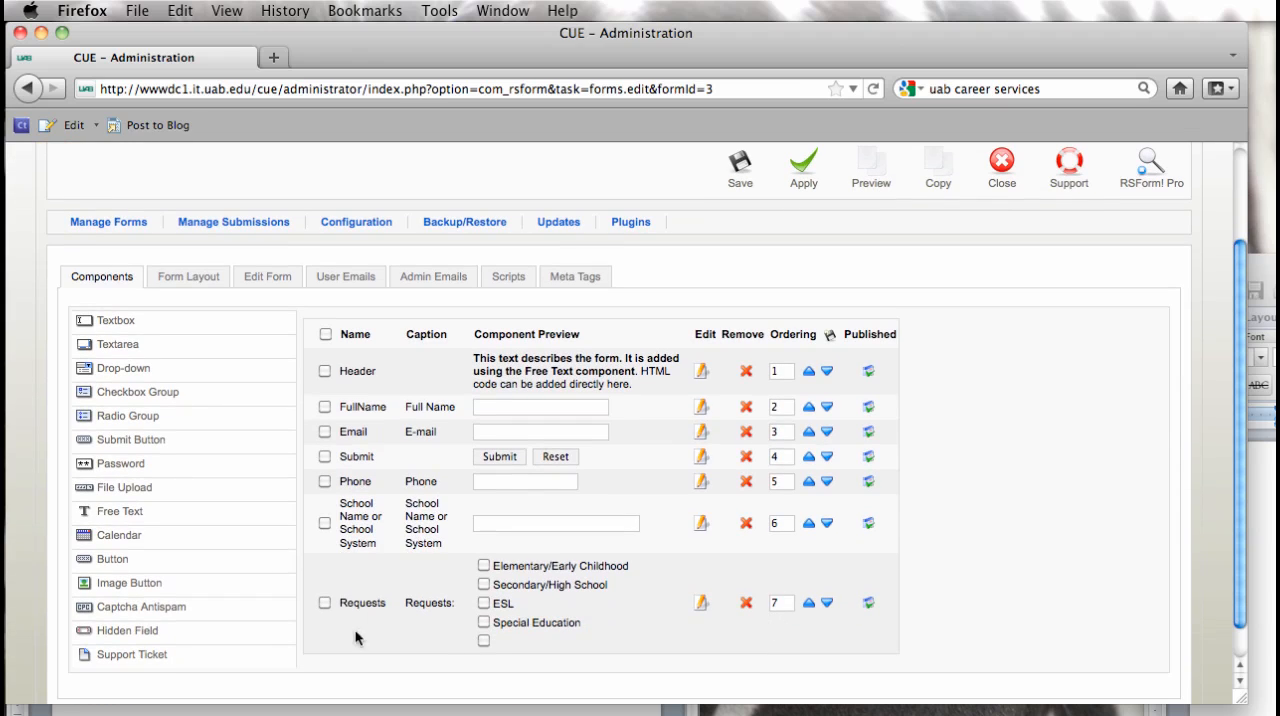
scroll(701, 610, up, 1)
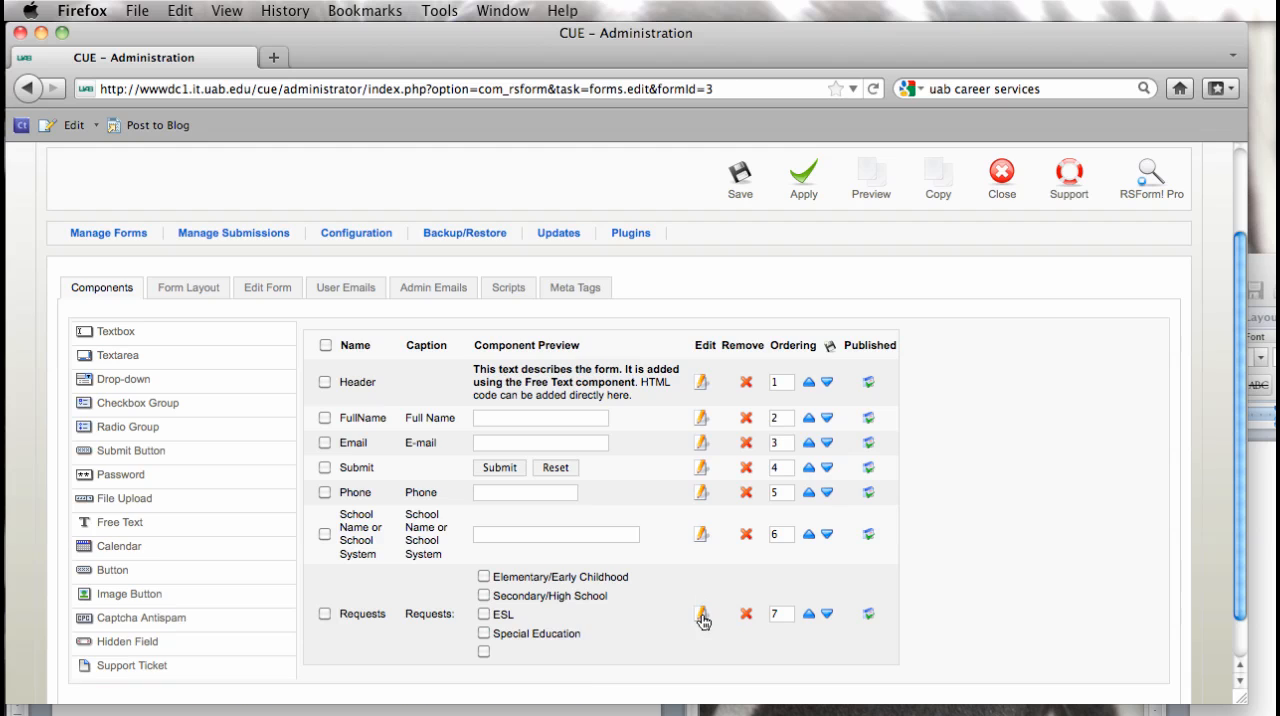
click(701, 614)
scroll(350, 648, down, 1)
scroll(350, 648, down, 3)
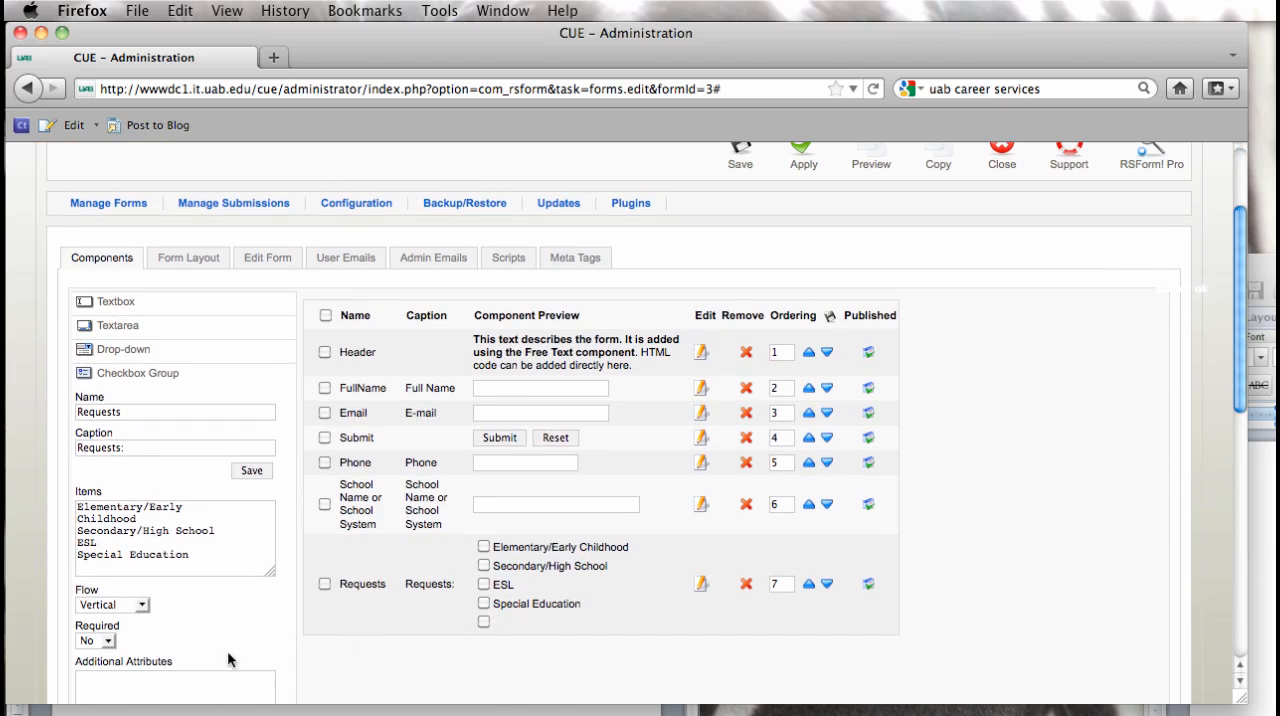
click(192, 560)
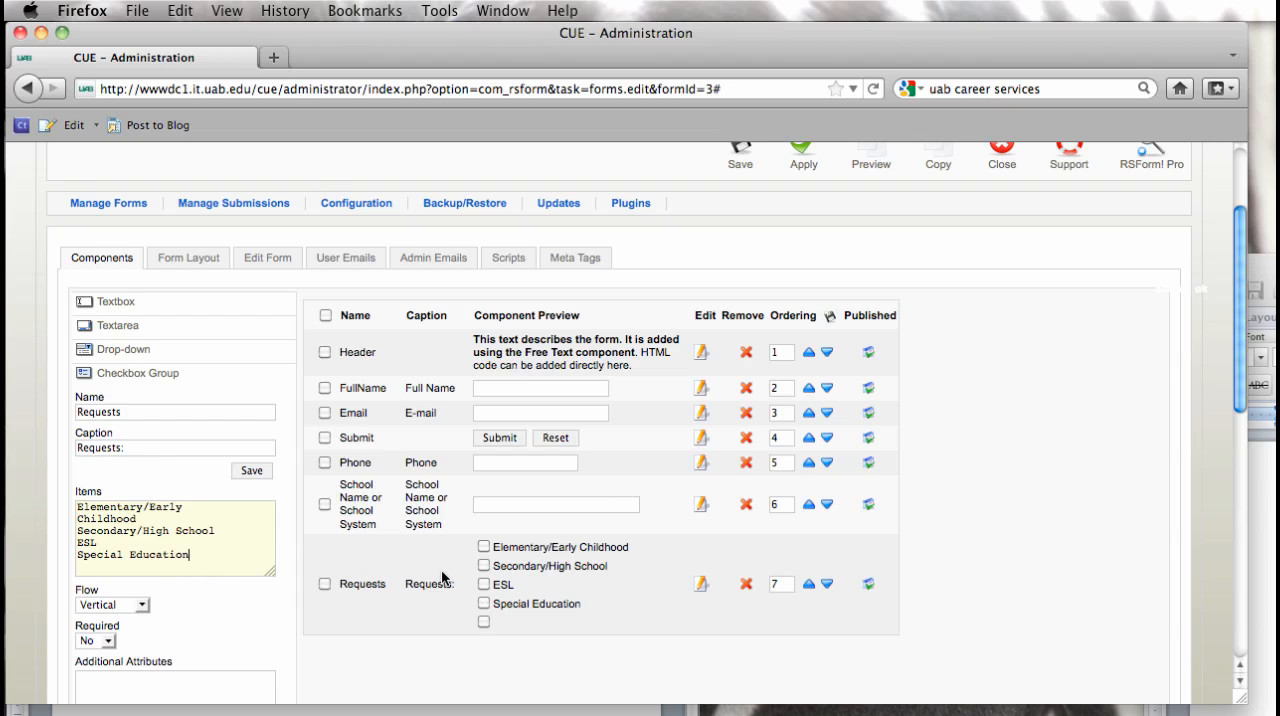
key(BackSpace)
click(264, 471)
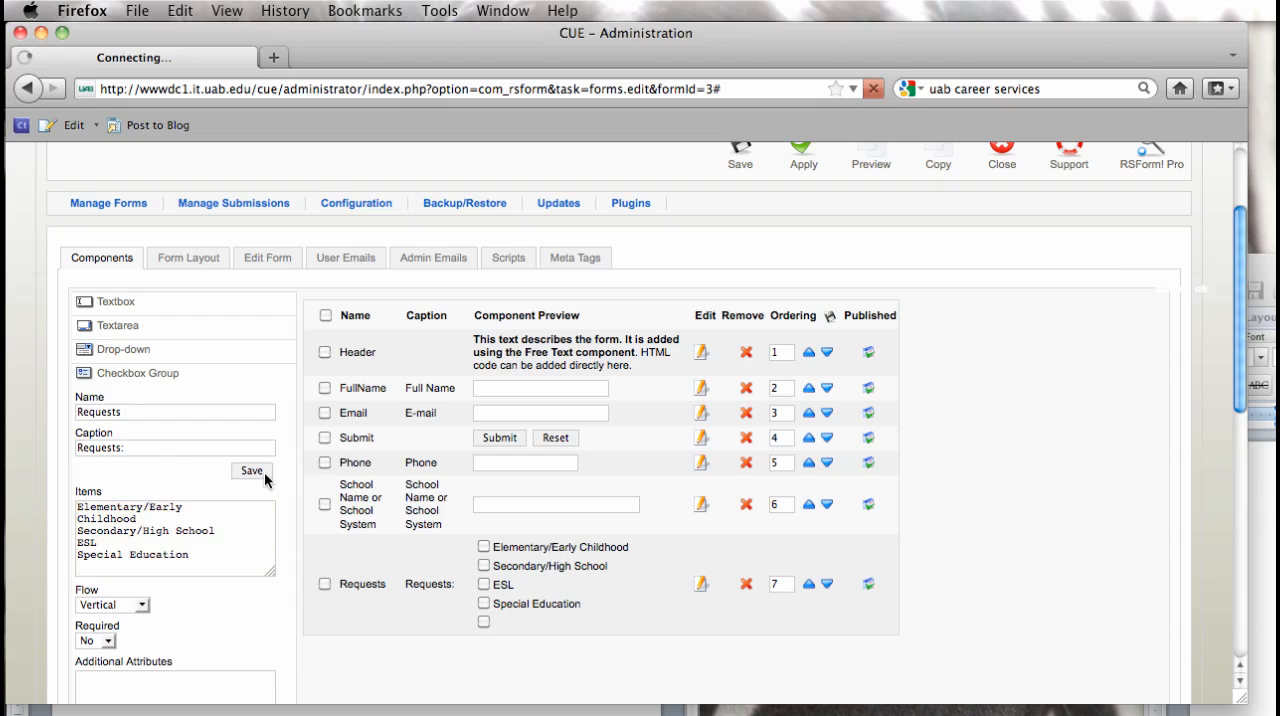
Step: Start a new textbox component named "Request Other"
scroll(266, 480, down, 3)
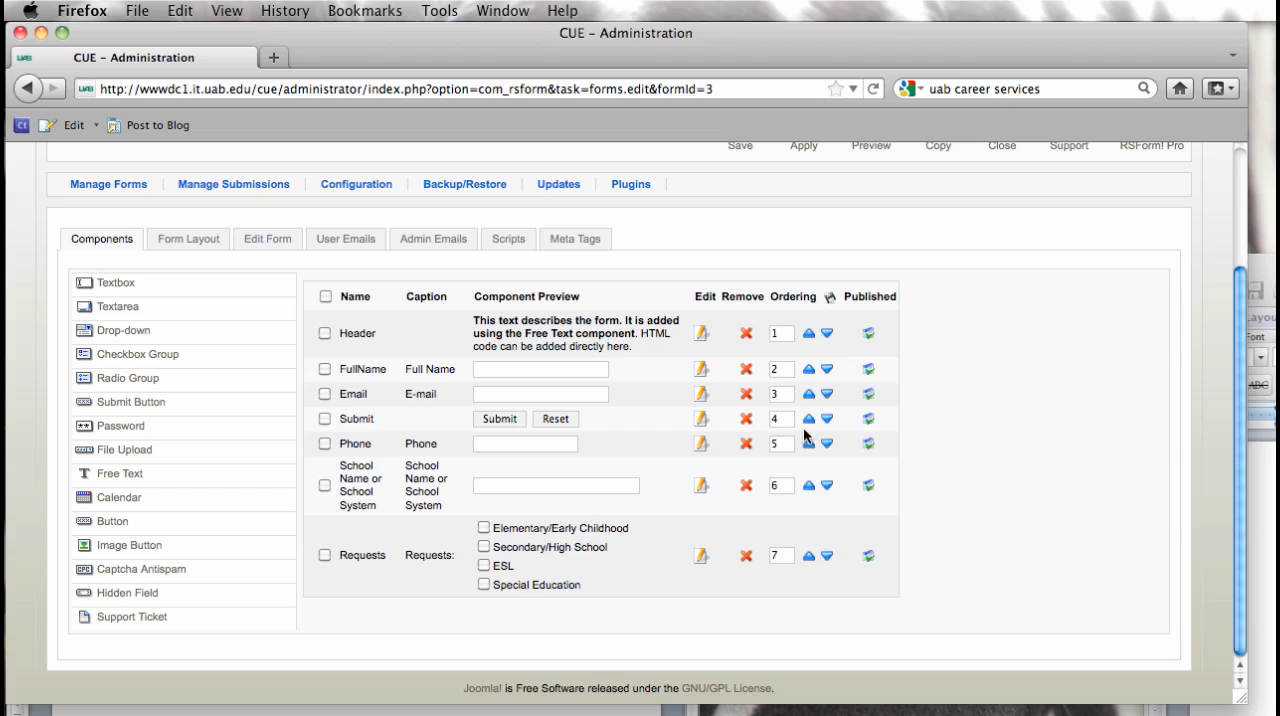
click(116, 288)
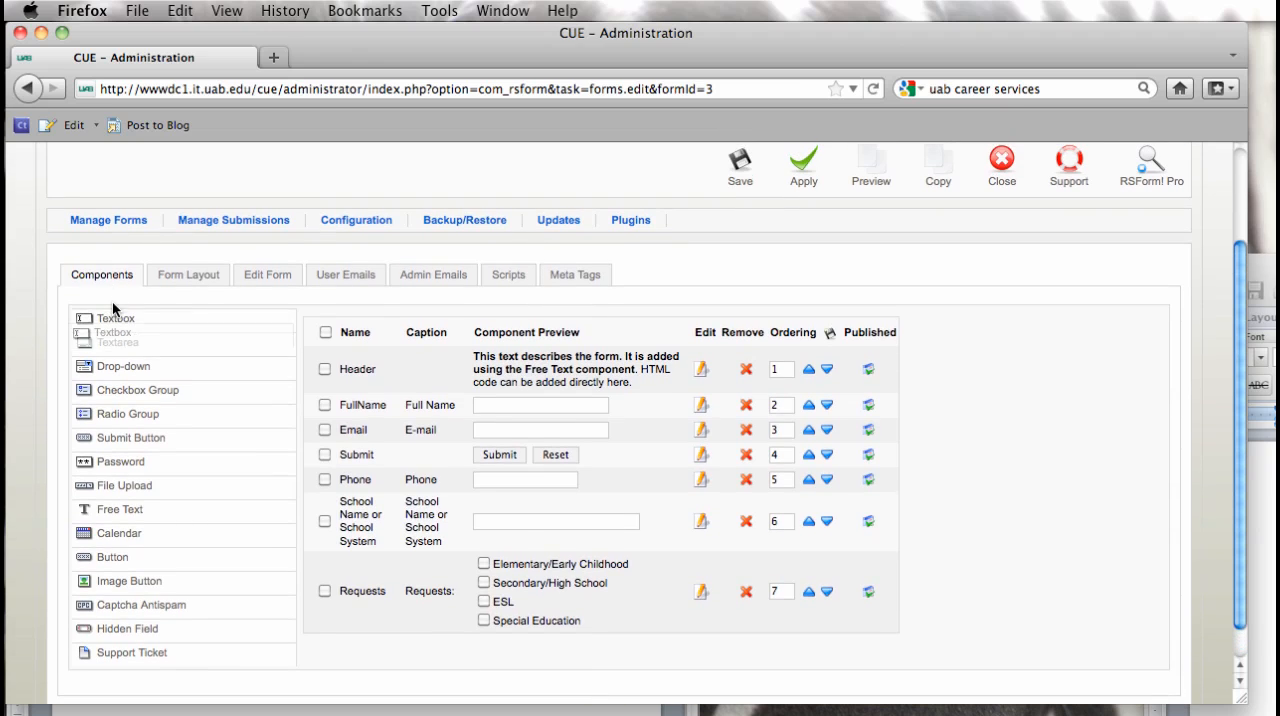
click(113, 320)
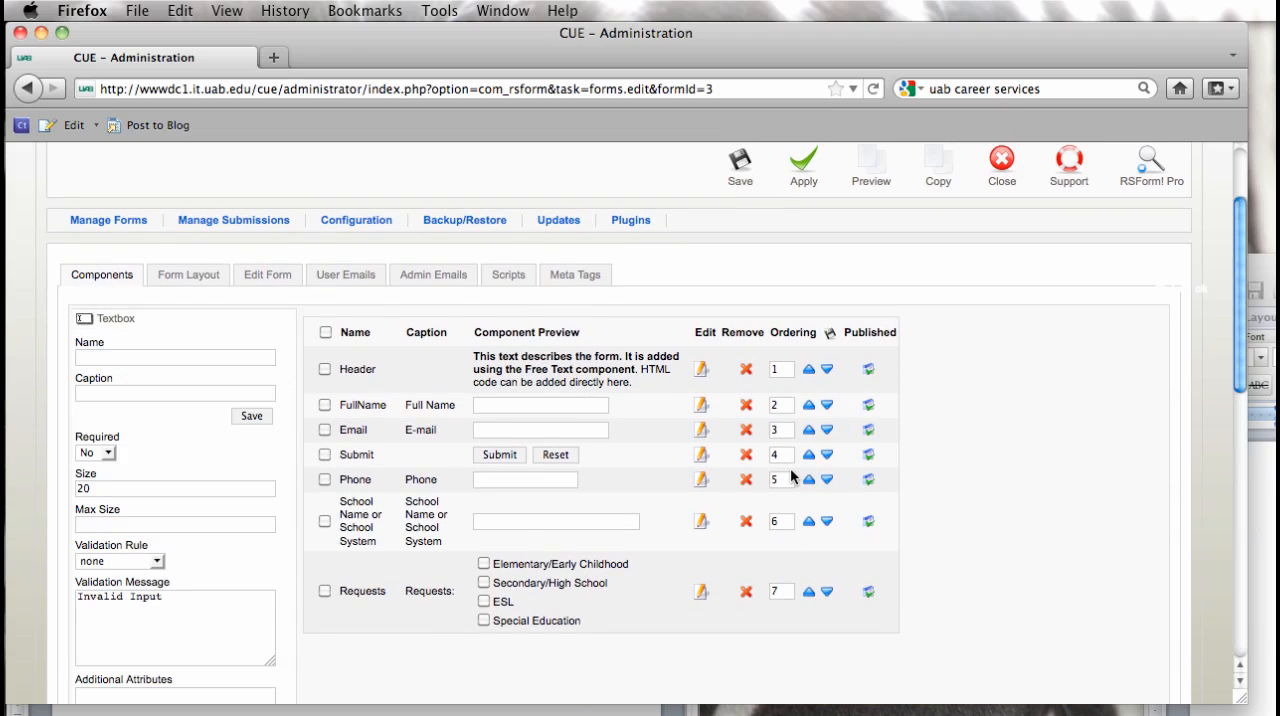
click(92, 357)
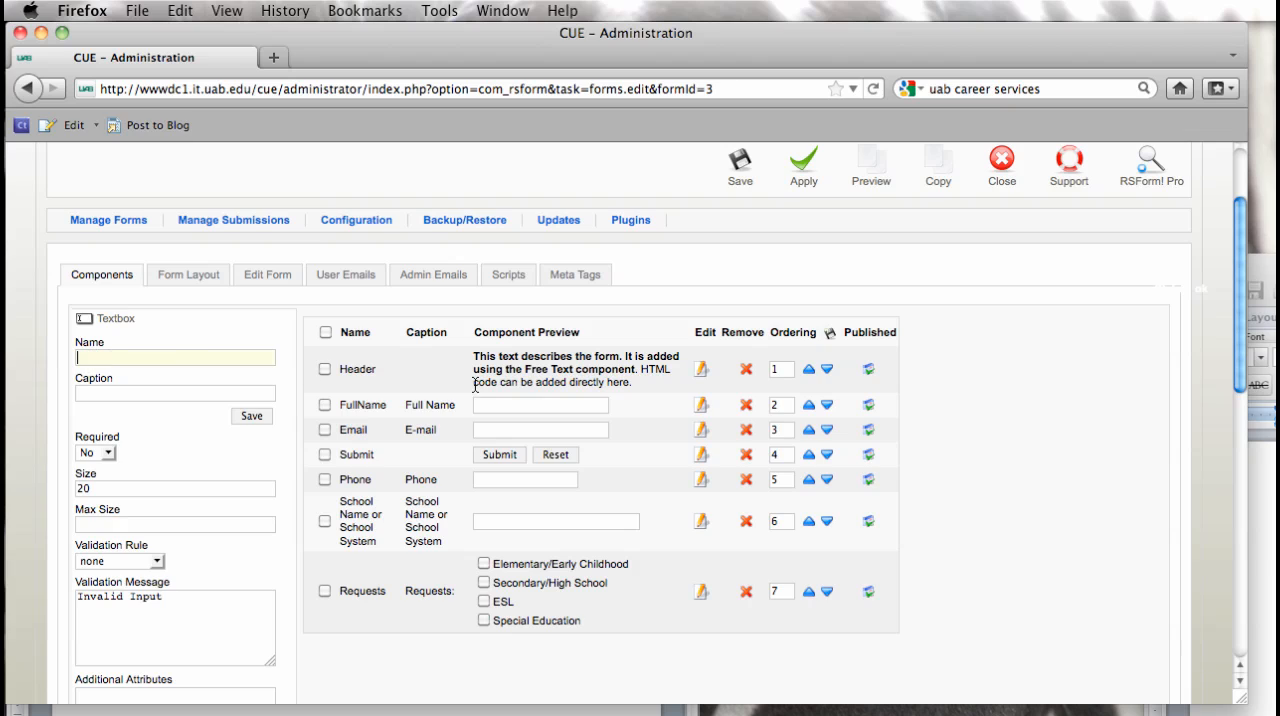
text(Reques)
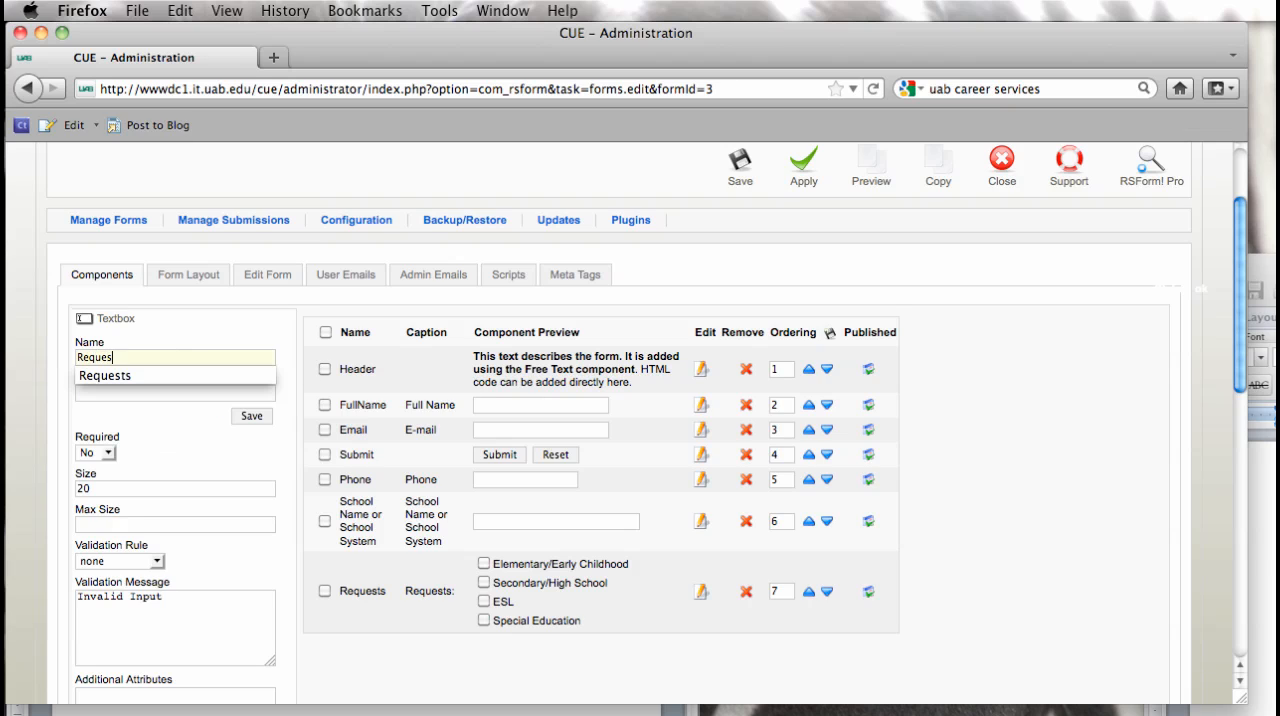
text(t, Other)
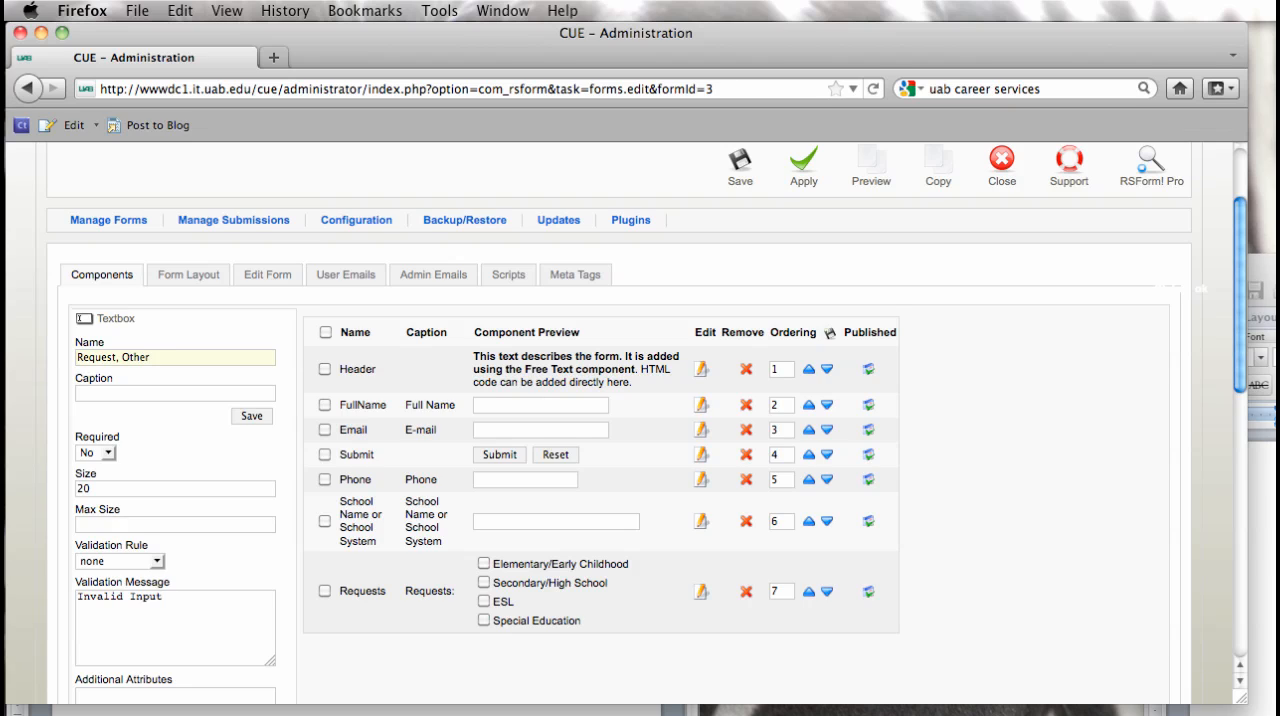
click(115, 356)
key(BackSpace)
Step: Copy the textbox's name into its caption, append "(If not listed above:" and save the component to the form
drag(148, 357, 16, 355)
key(super+c)
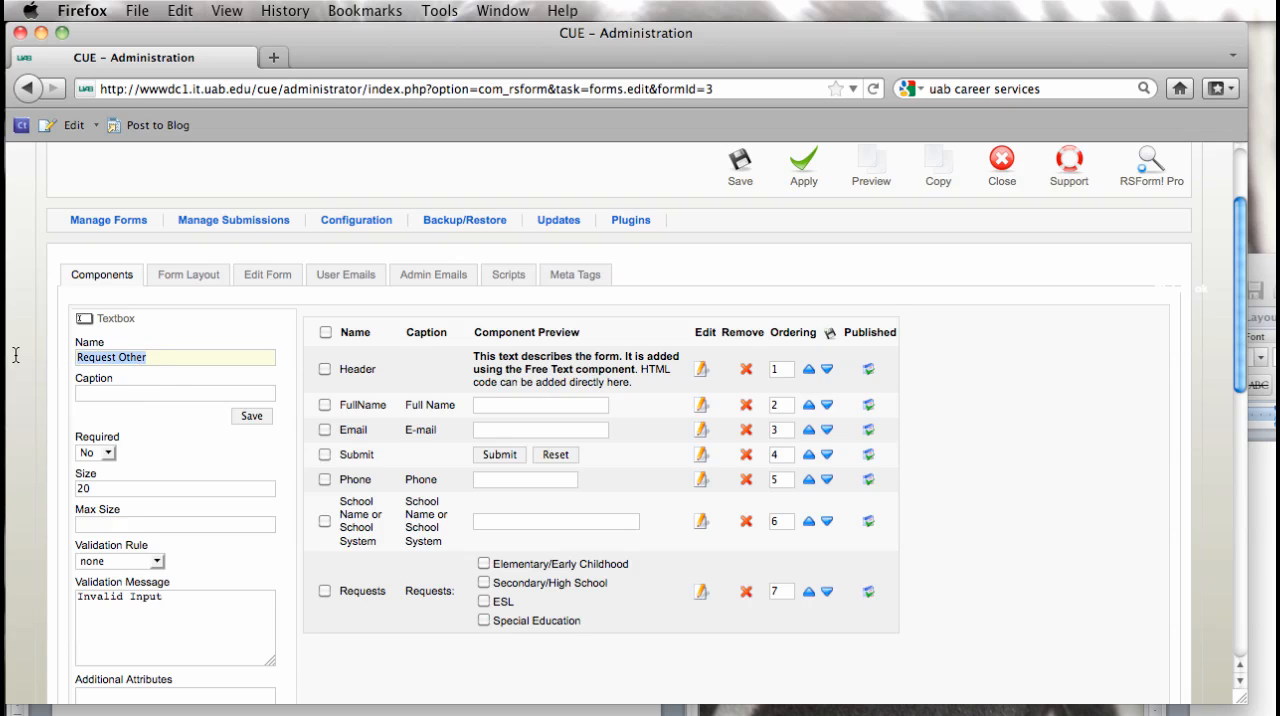
click(82, 393)
key(super+v)
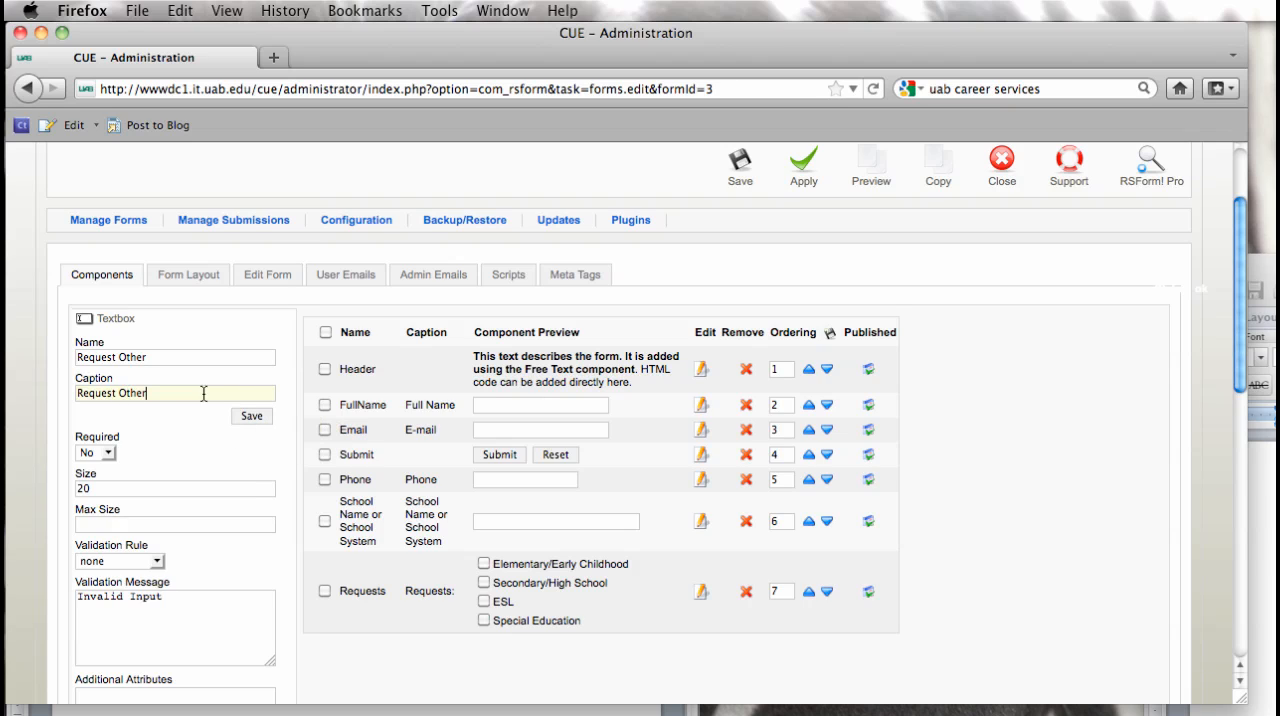
text((If not listed above)
text(:)
click(251, 416)
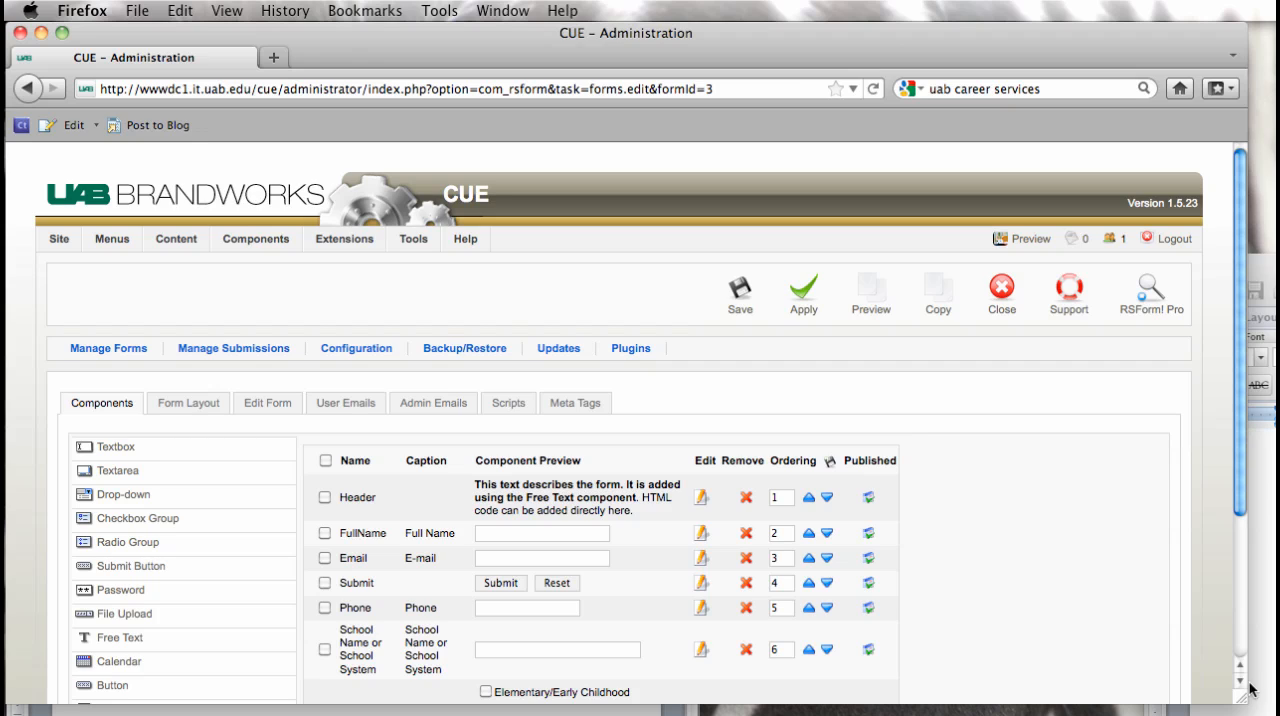
scroll(1246, 688, down, 3)
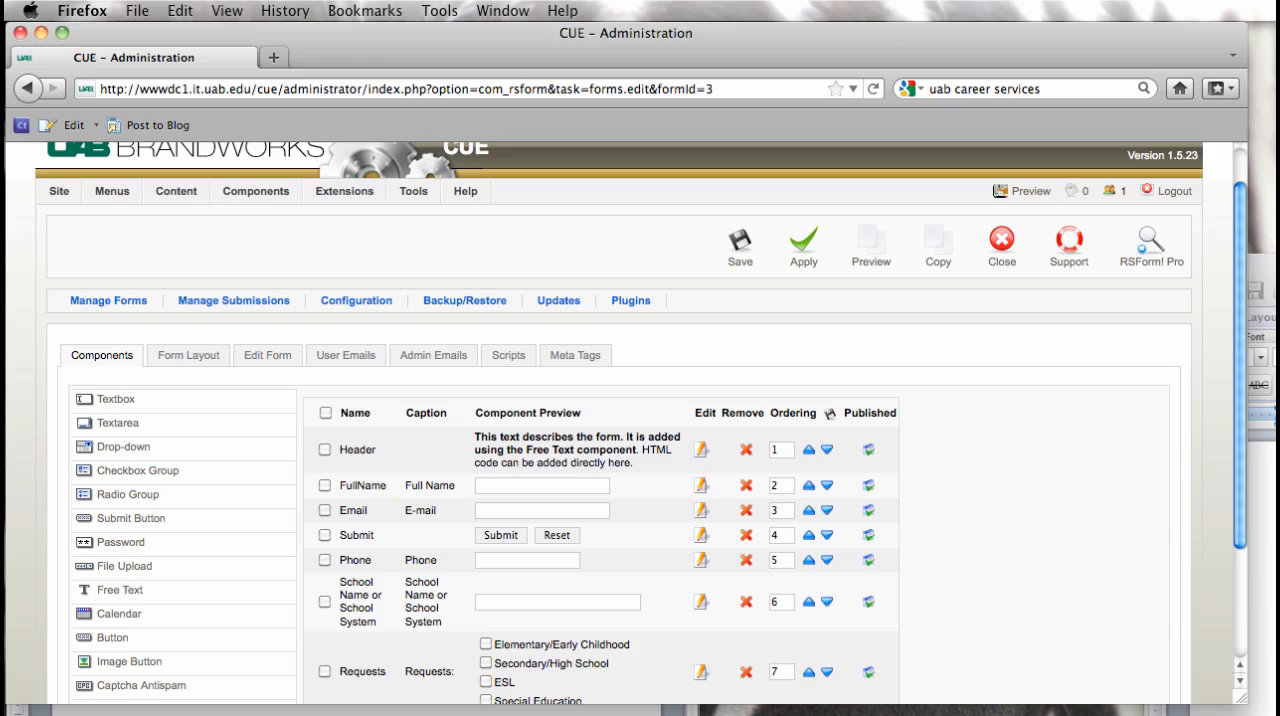
Step: Copy the thank-you message from the Word document and open the form's Header component for editing
click(1262, 434)
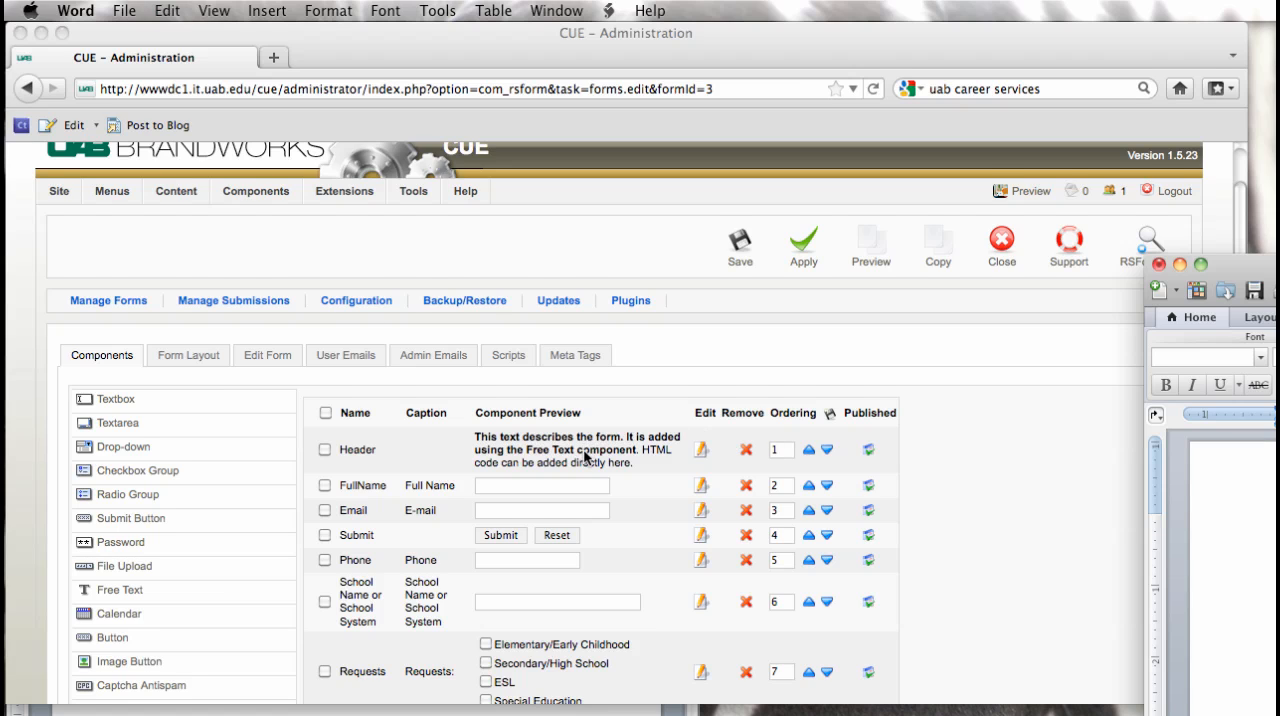
scroll(586, 456, down, 1)
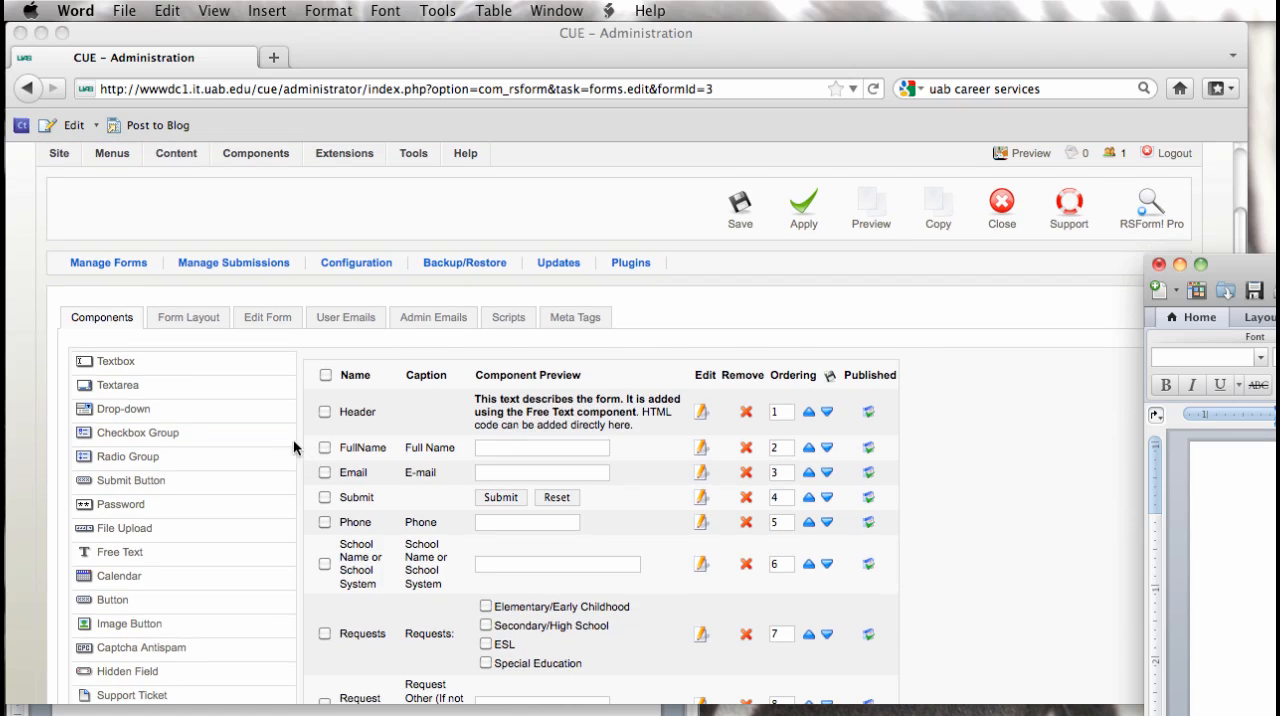
click(704, 417)
click(704, 415)
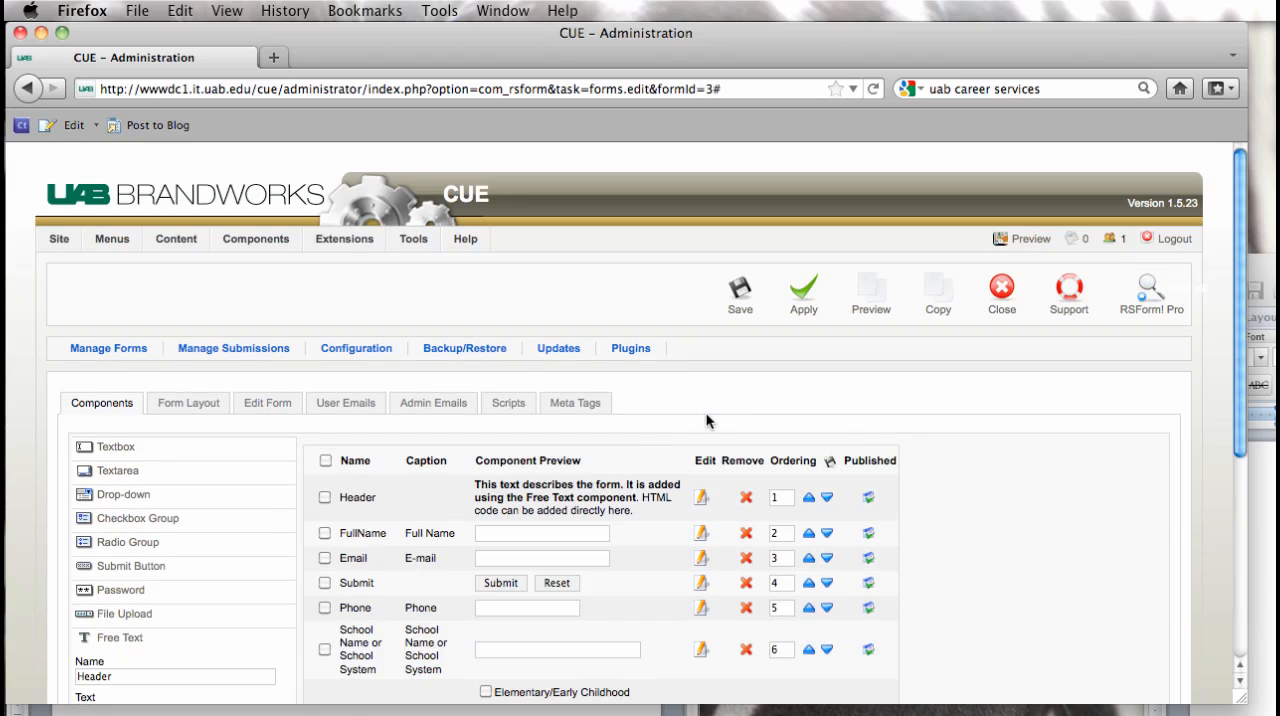
click(702, 500)
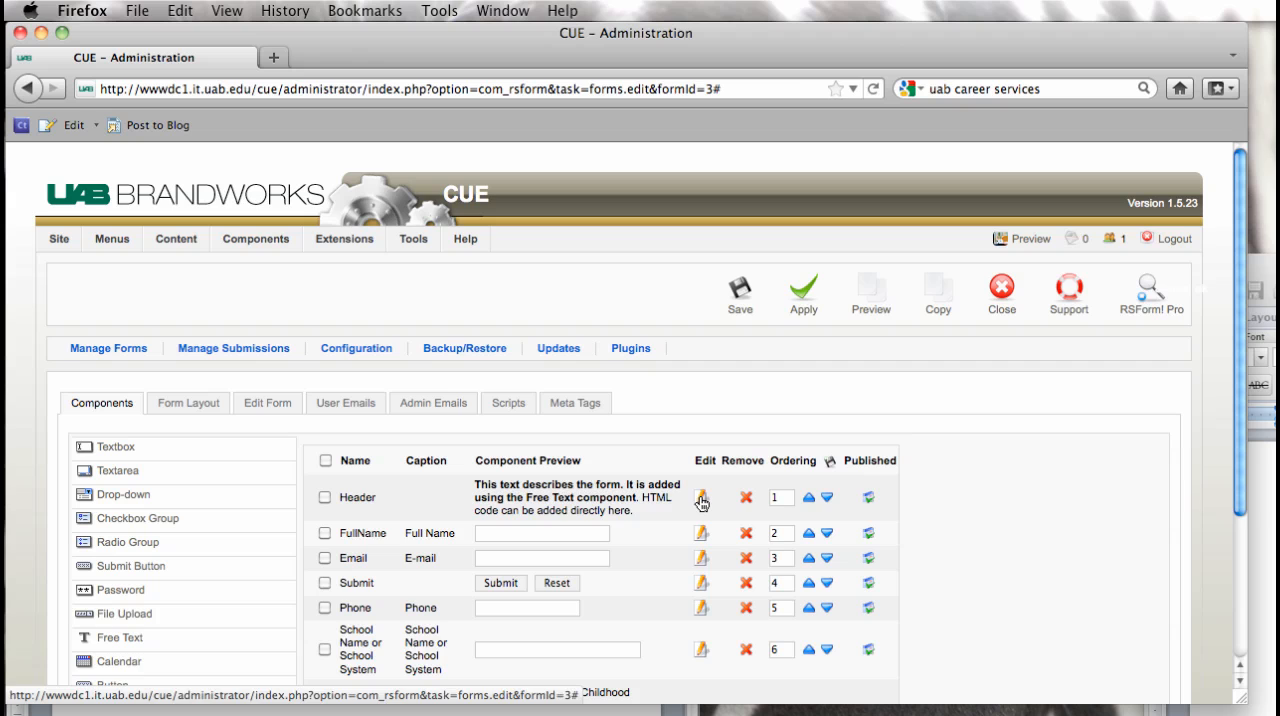
click(702, 503)
scroll(600, 430, down, 5)
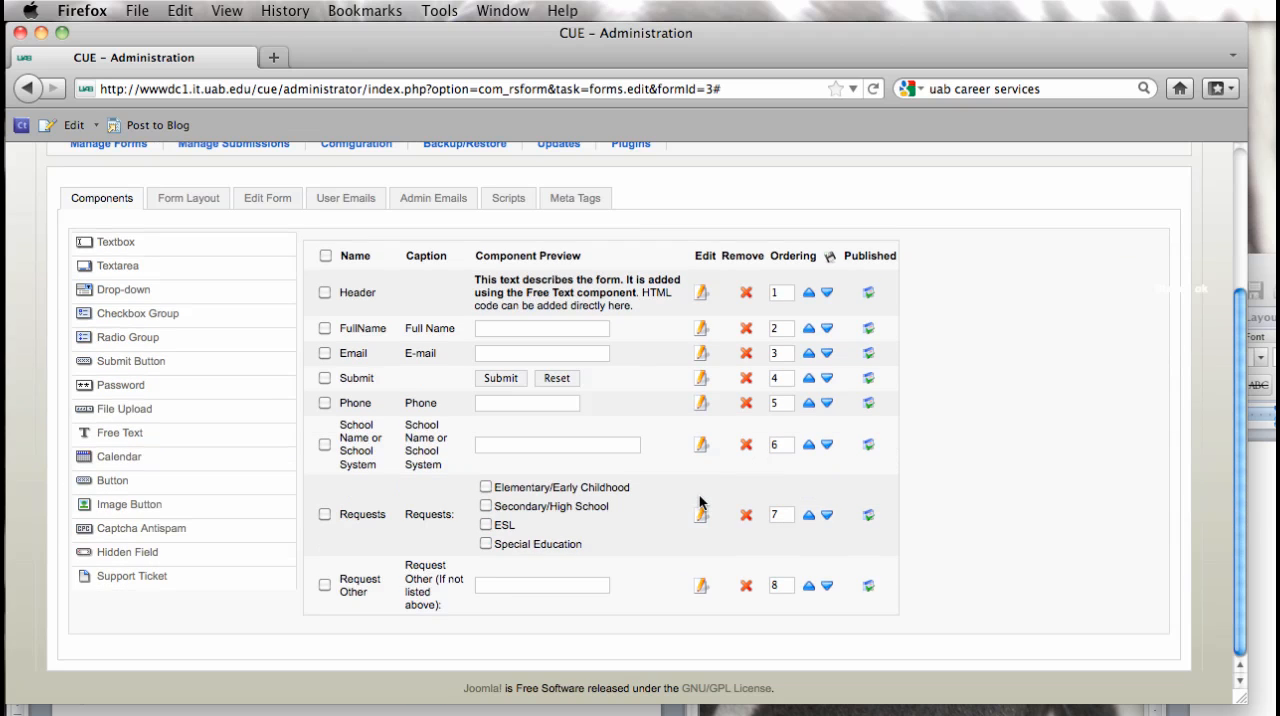
scroll(450, 330, up, 4)
Step: Apply the form's changes and remove the Header component from the form
click(806, 258)
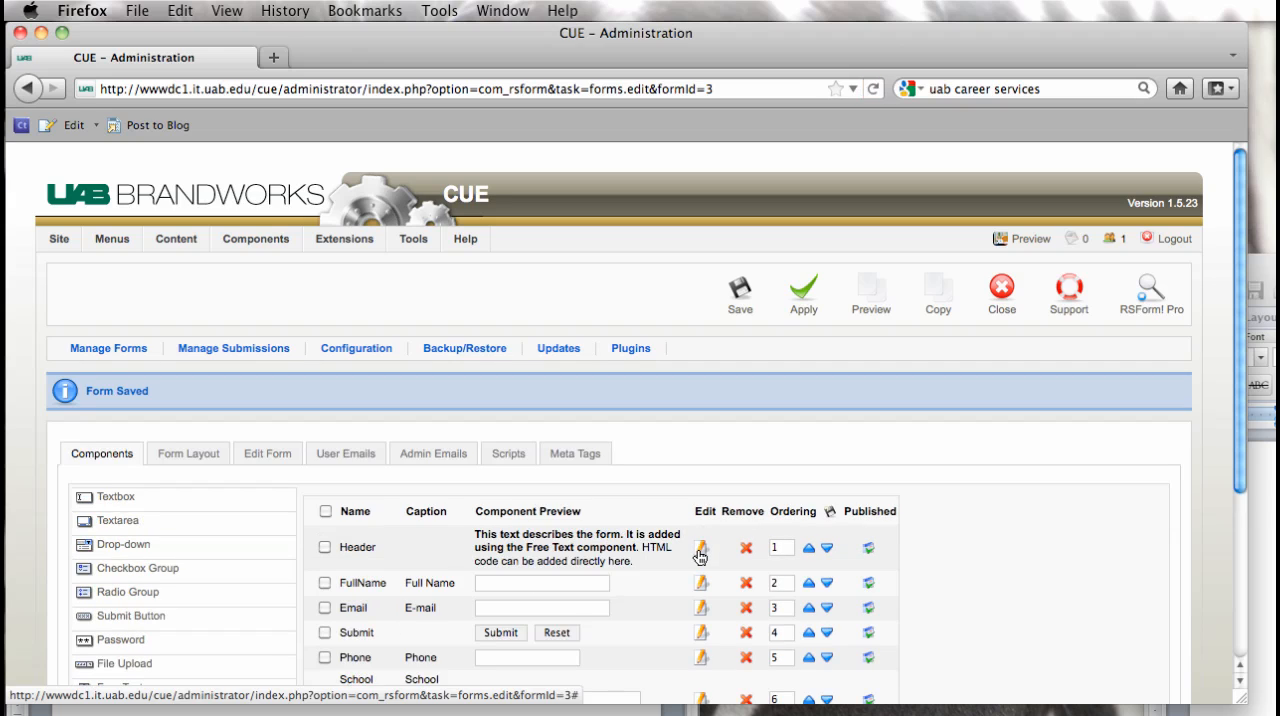
click(700, 553)
right_click(700, 556)
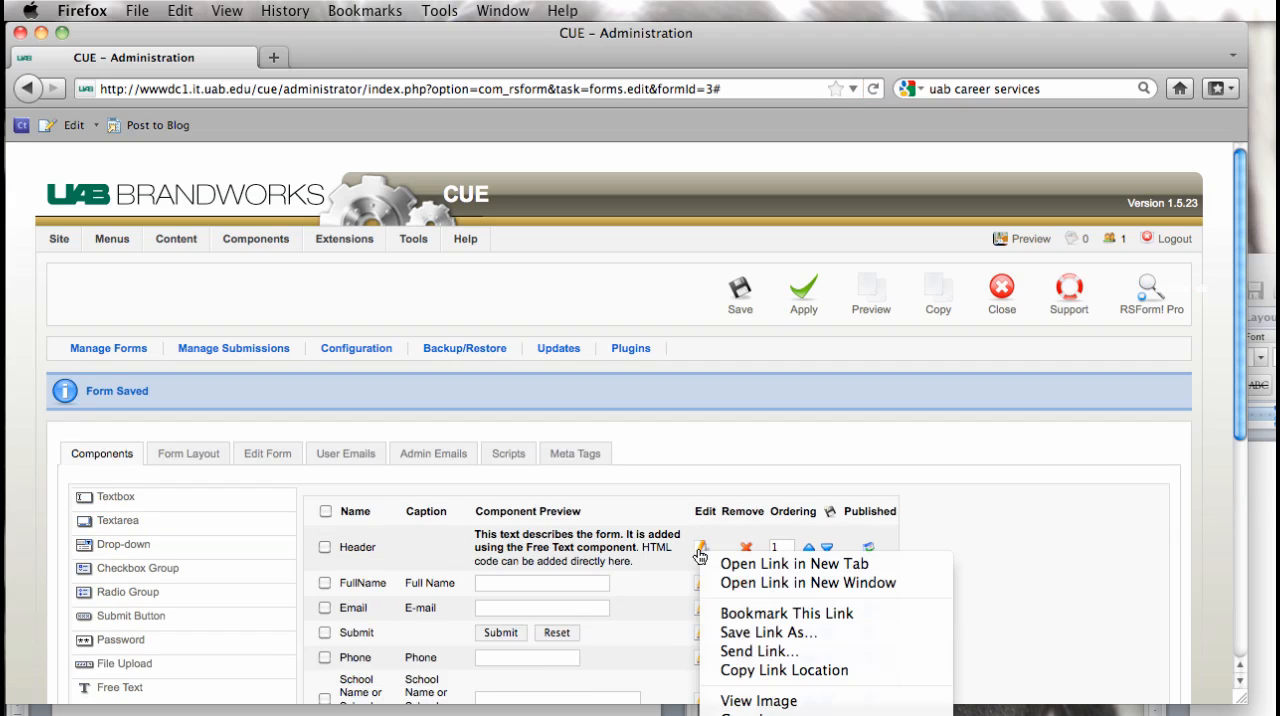
key(Escape)
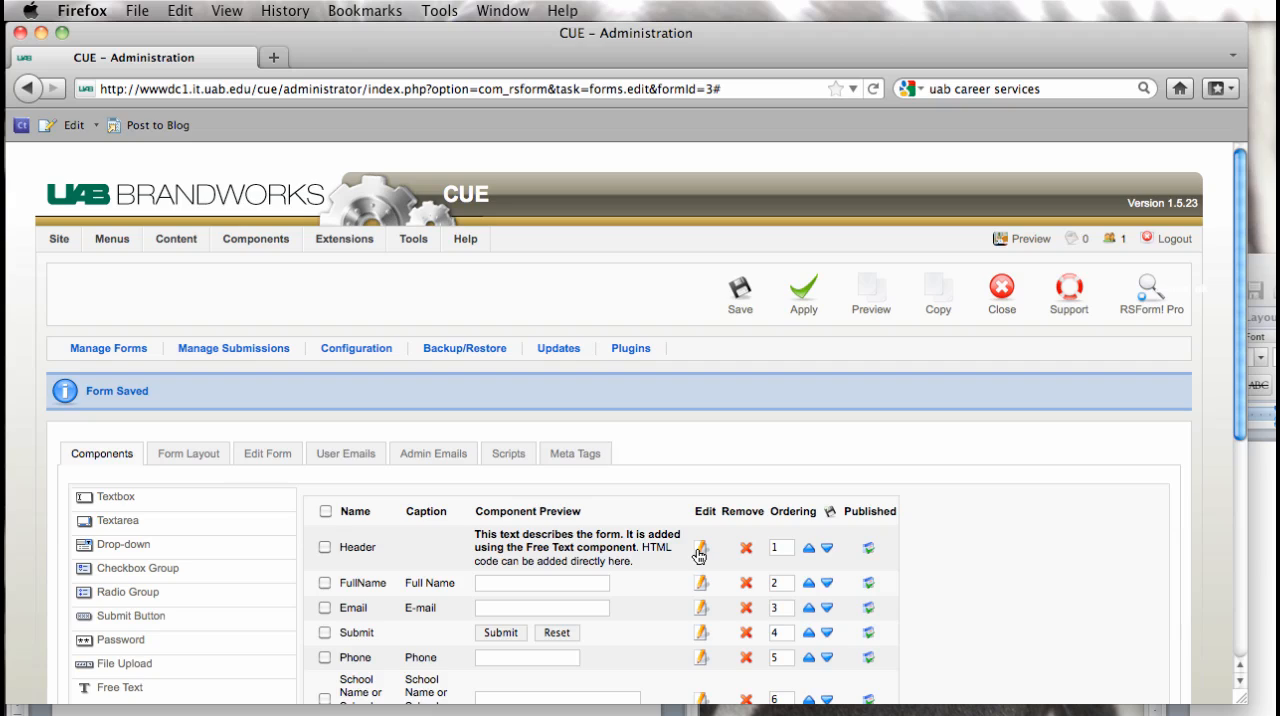
click(324, 548)
click(746, 550)
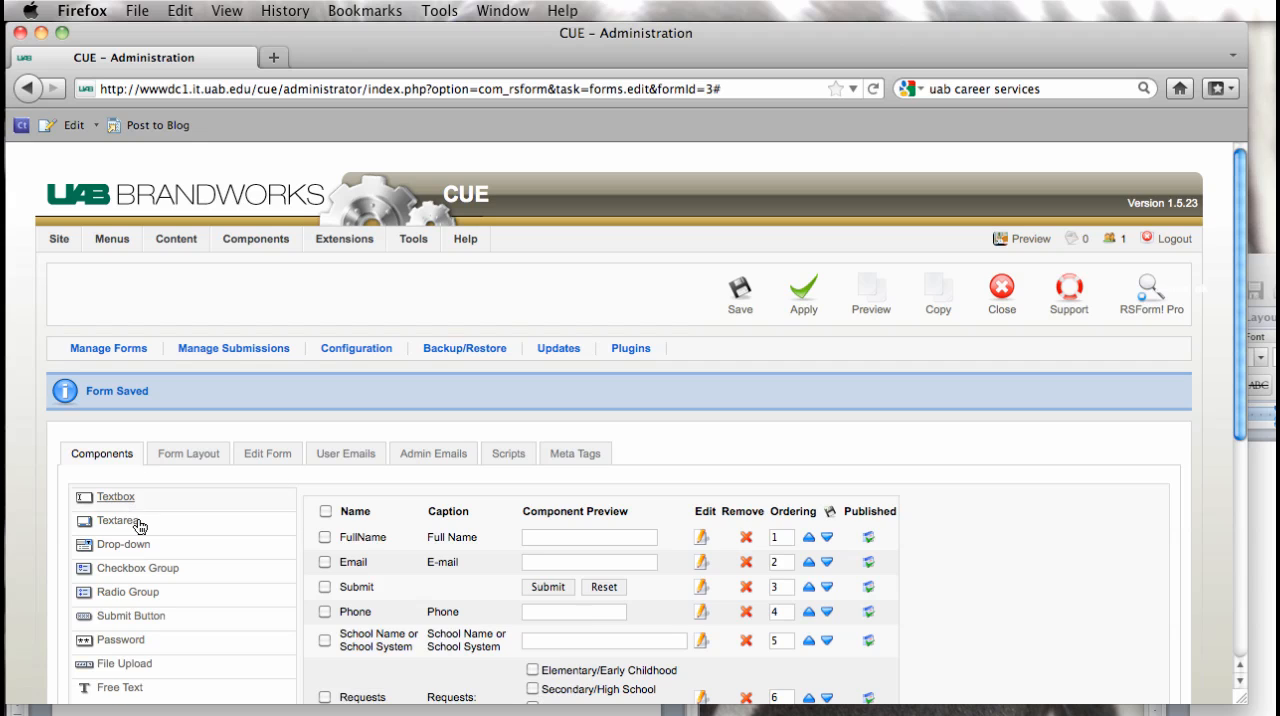
Step: Try to replace the Header text with the copied thank-you message, starting "If you have any questions" on a separate paragraph, and save it
scroll(262, 567, down, 4)
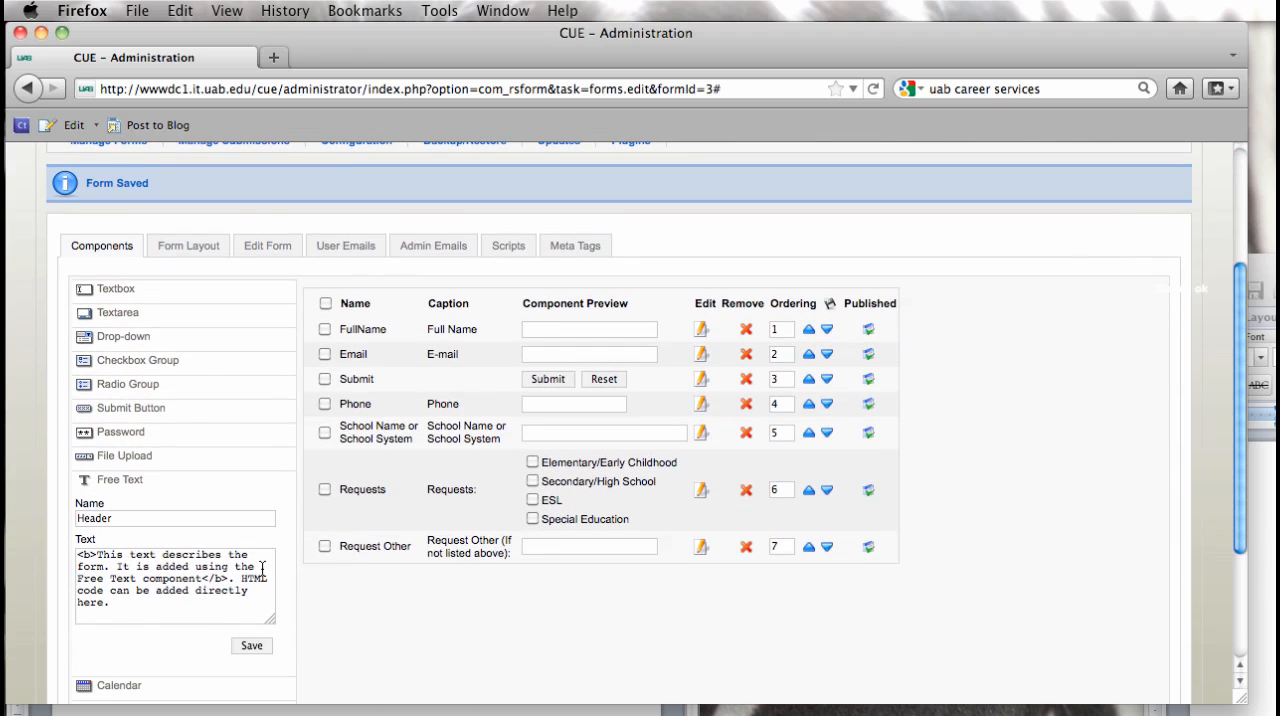
click(113, 520)
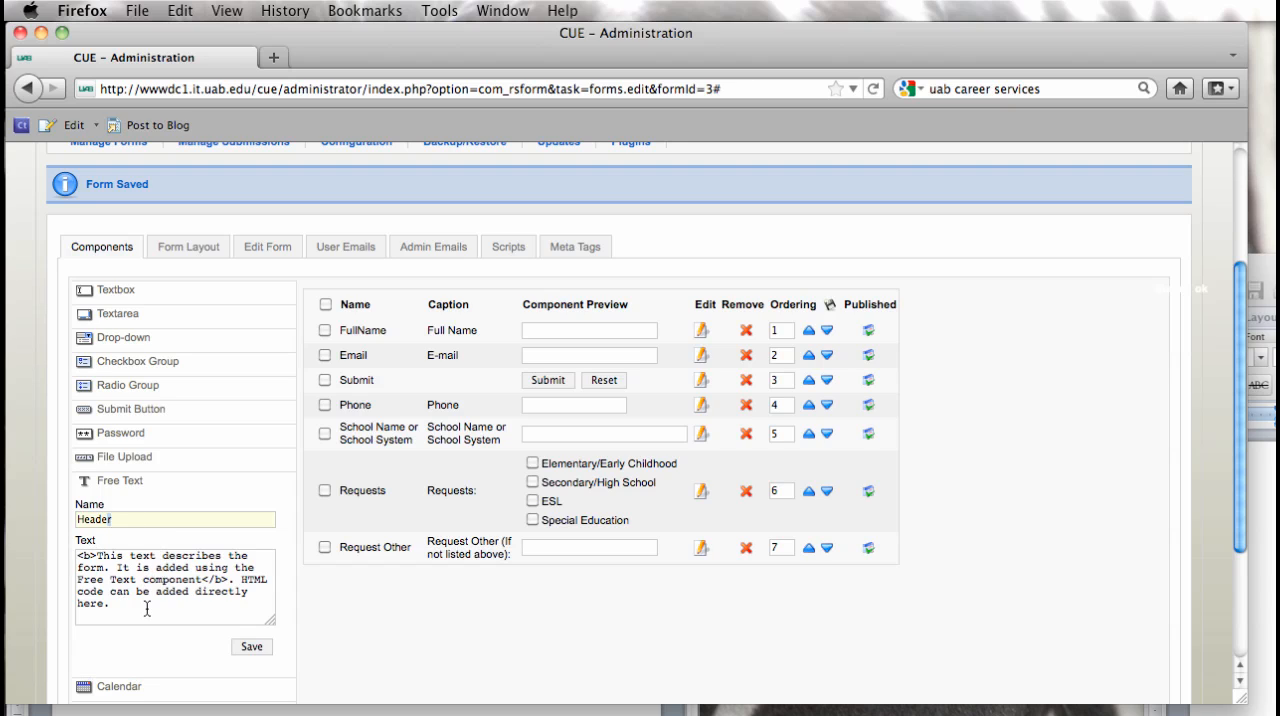
drag(142, 619, 52, 534)
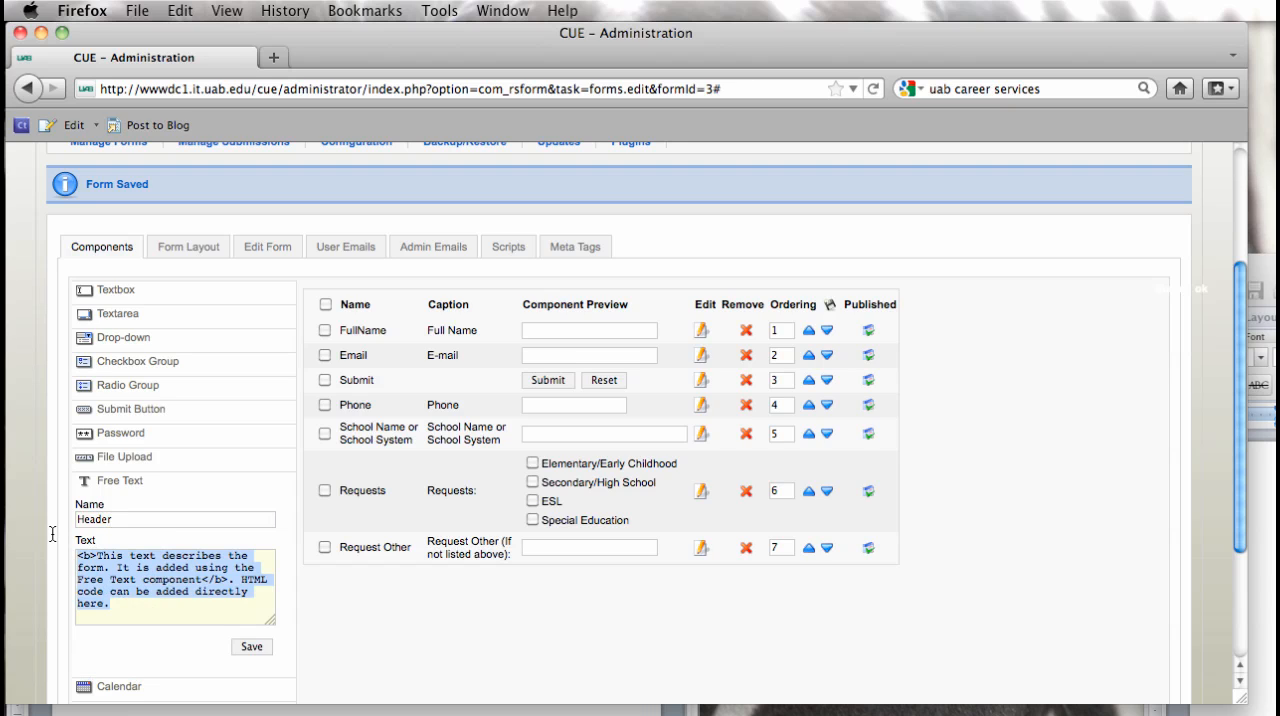
key(super+v)
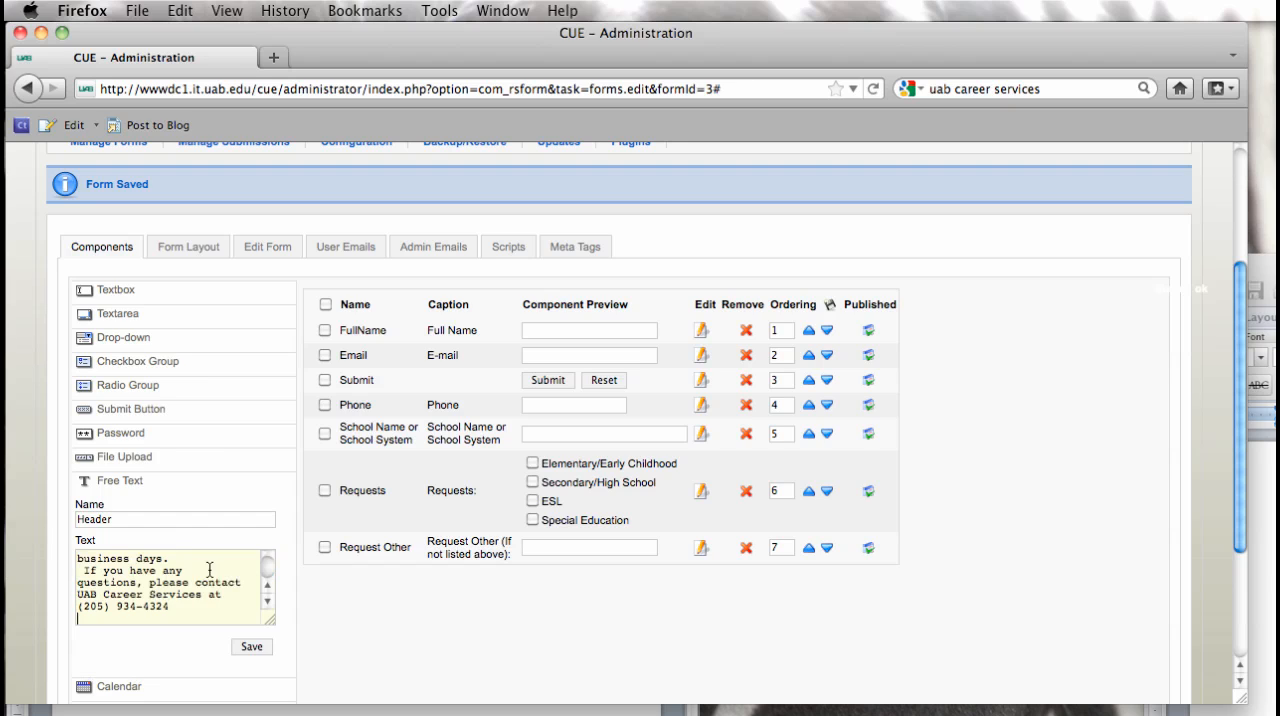
drag(268, 572, 268, 564)
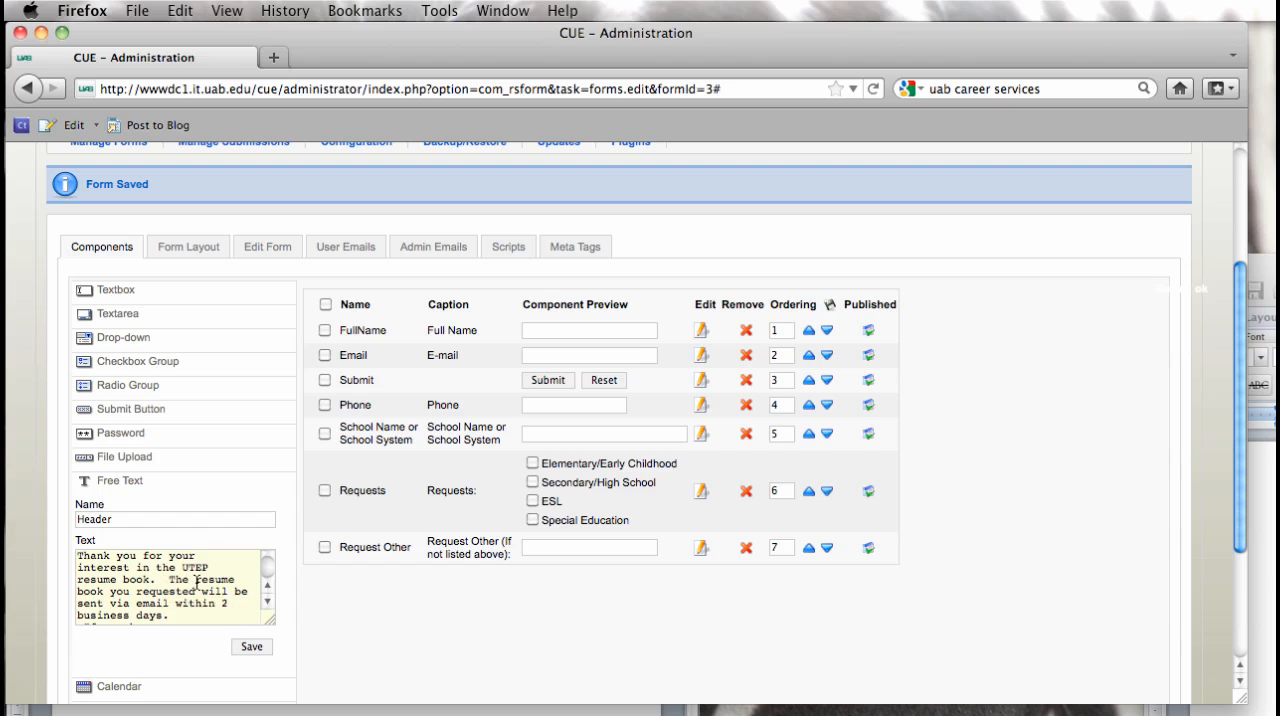
scroll(268, 600, down, 3)
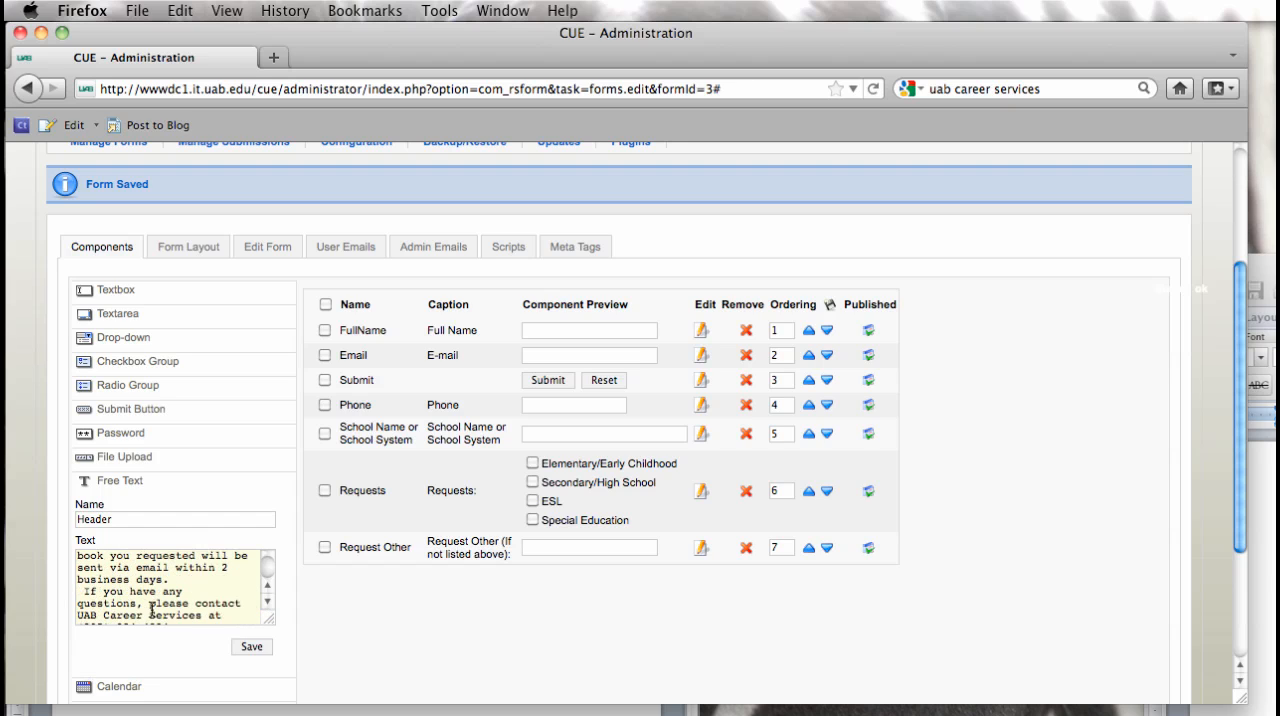
click(86, 593)
key(Return)
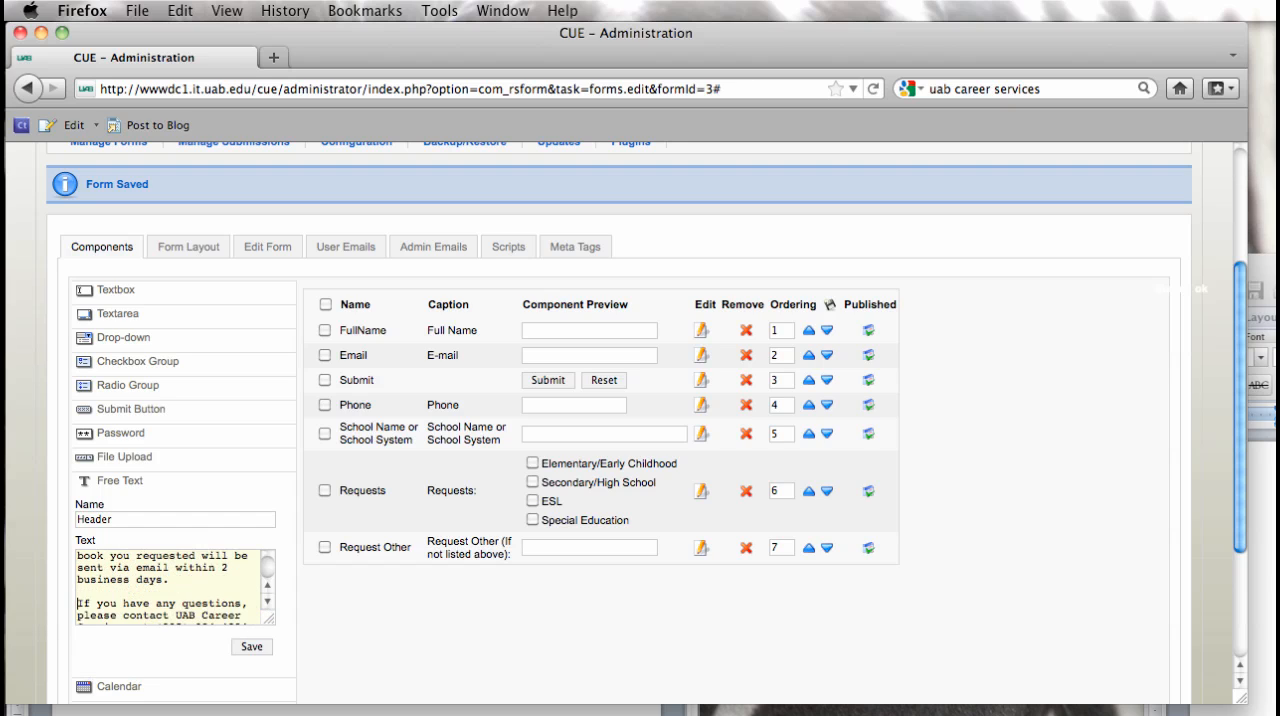
click(267, 602)
click(267, 602)
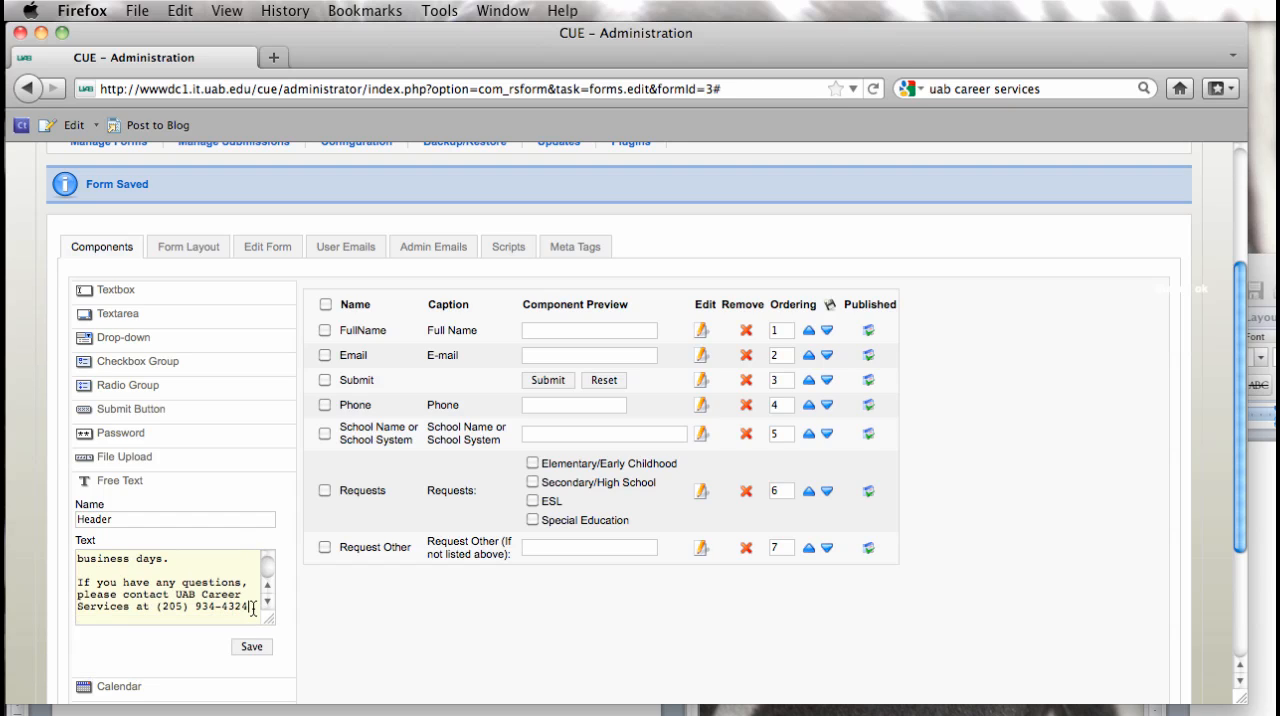
click(253, 607)
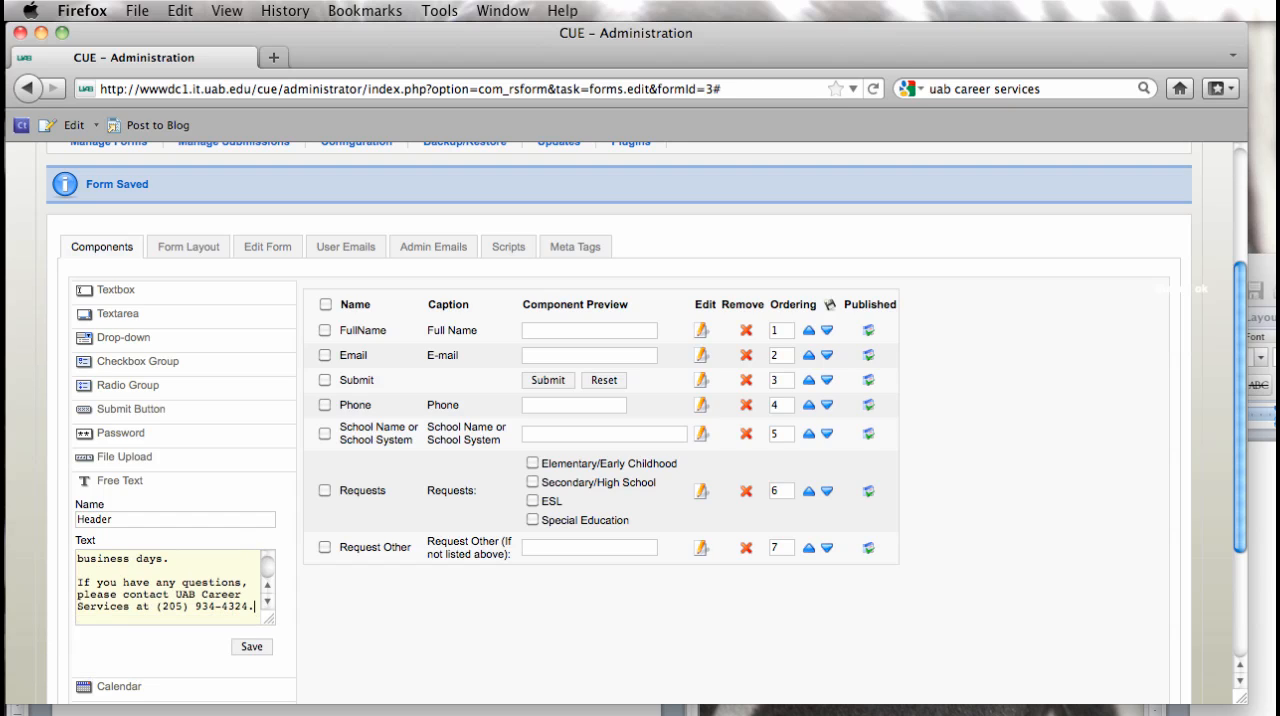
click(251, 646)
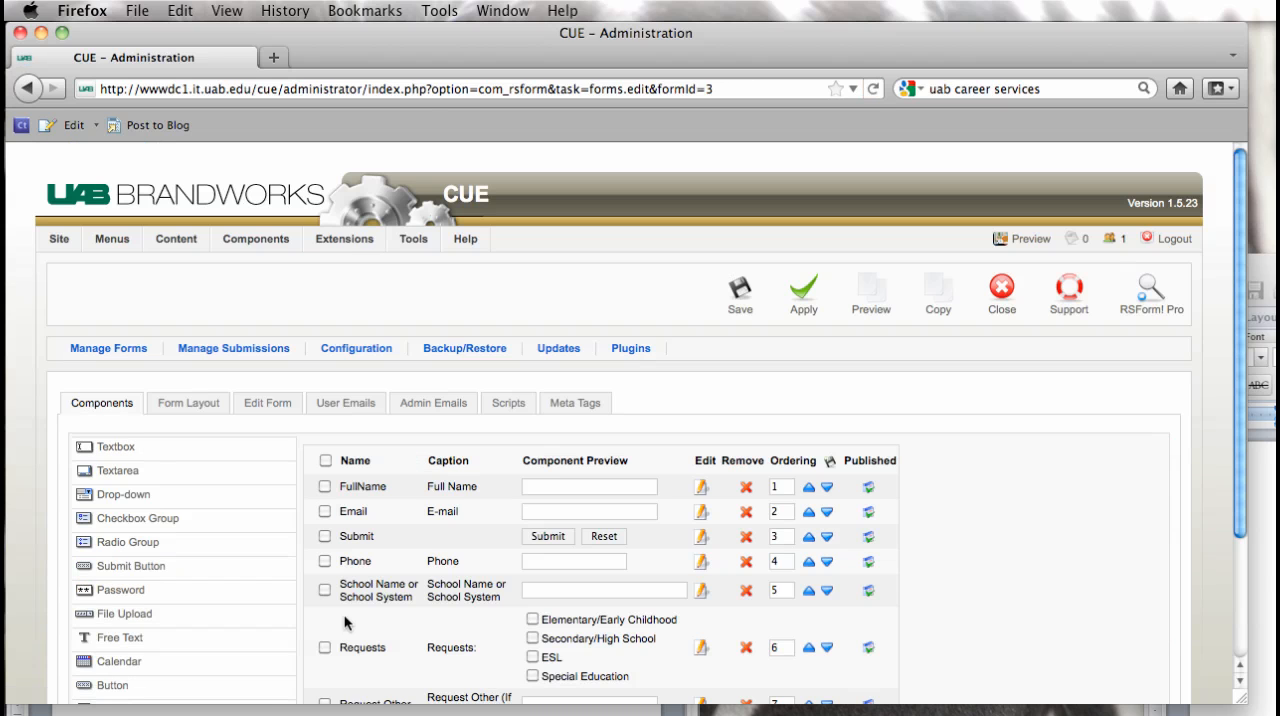
Step: Review the component list, open the public site's preview and close it again
scroll(380, 615, down, 5)
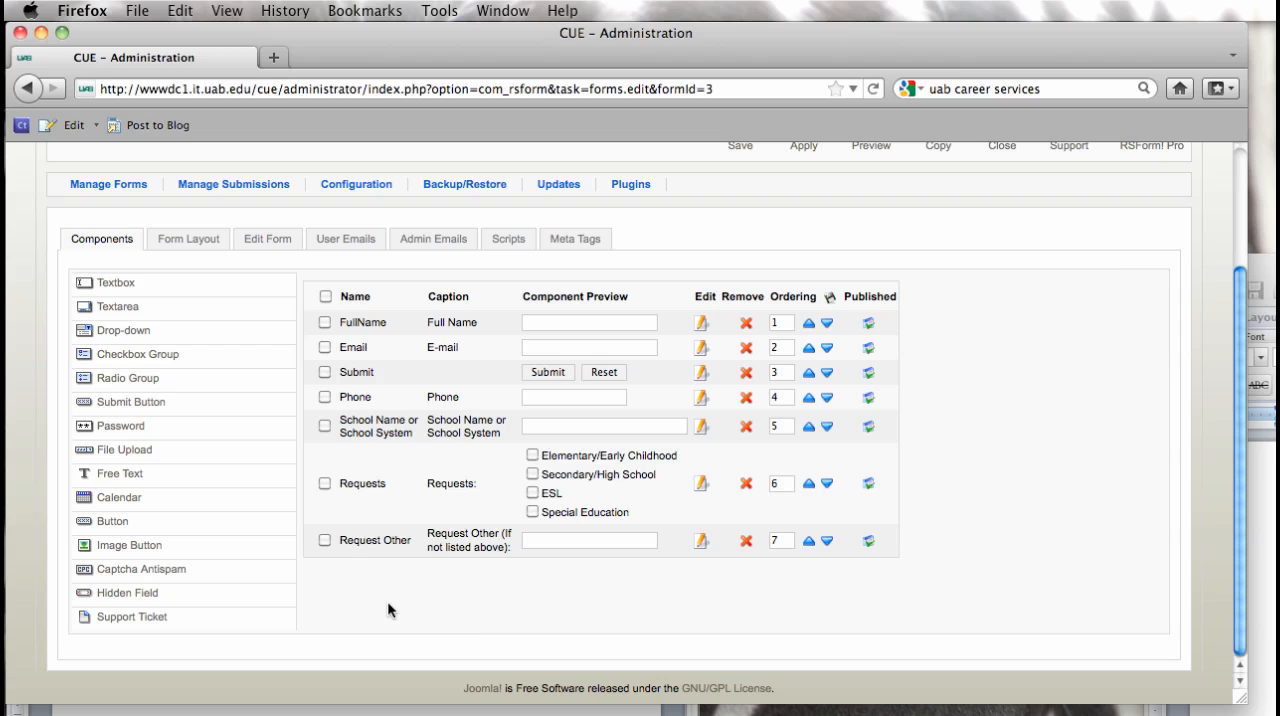
scroll(393, 601, up, 3)
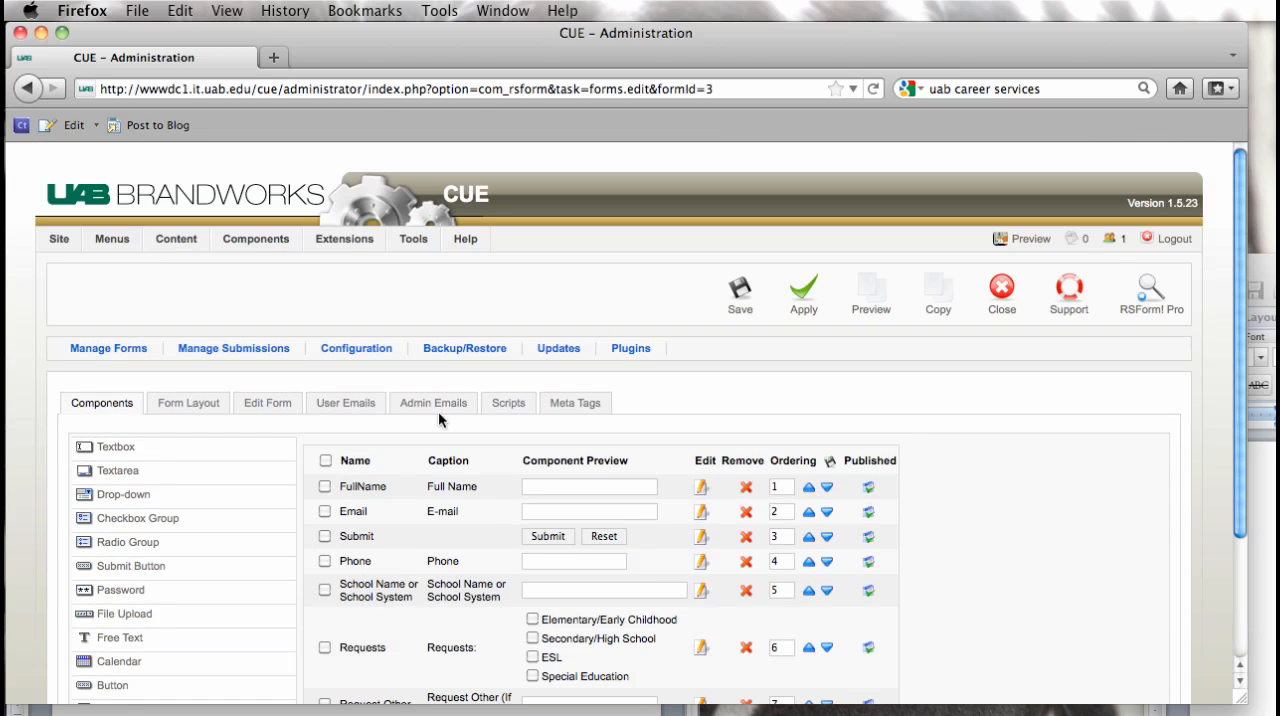
click(1027, 240)
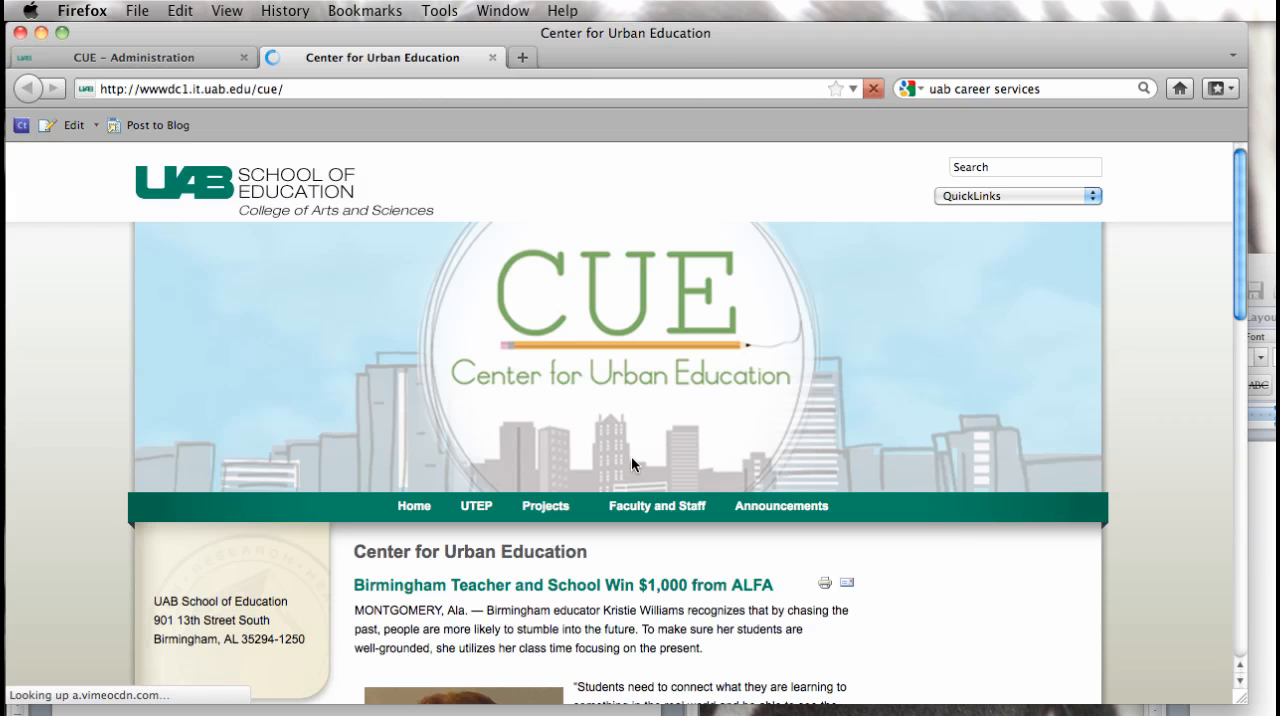
click(491, 58)
Step: Save the form and reopen "Resume Book Request" from the list of forms
scroll(1164, 545, down, 3)
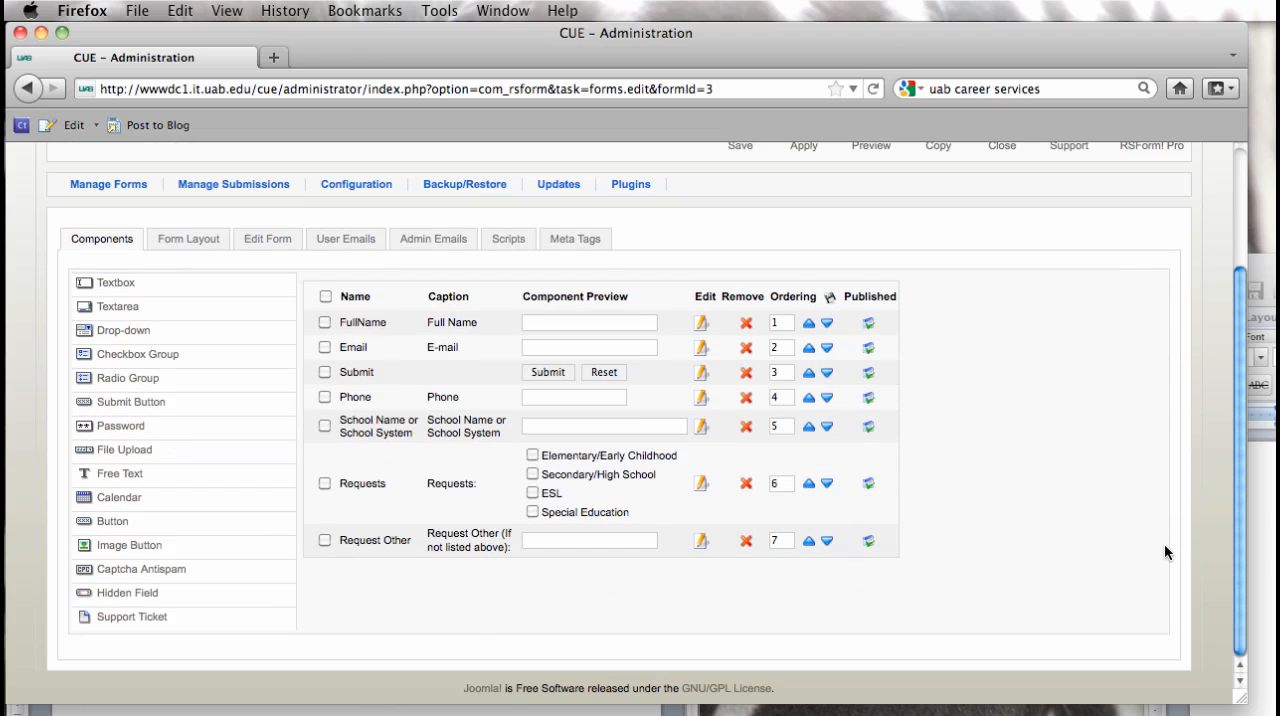
scroll(1119, 518, up, 3)
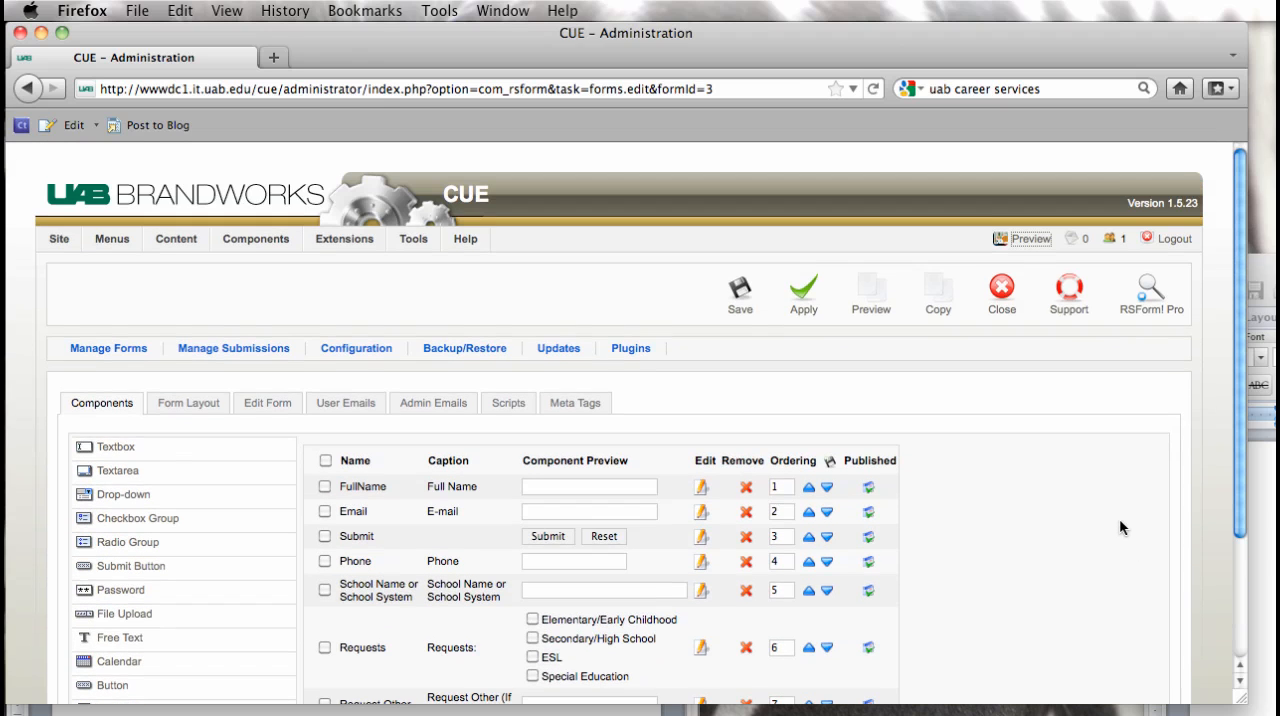
click(752, 292)
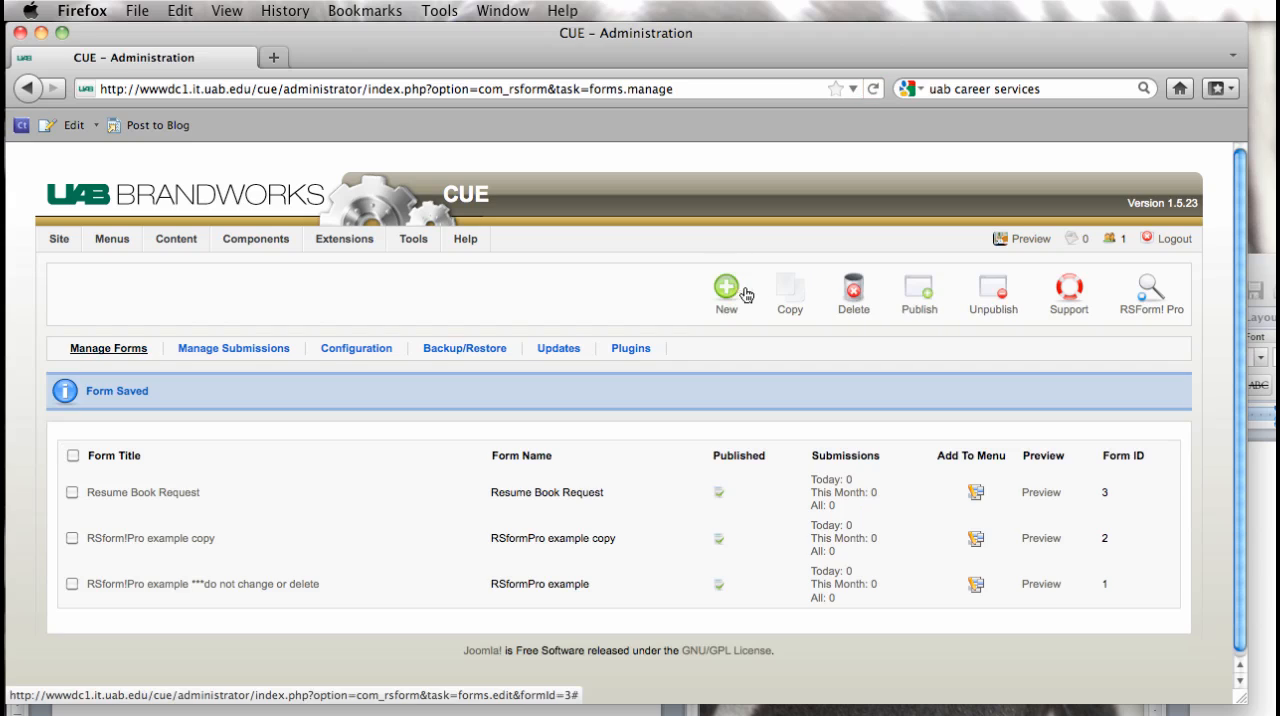
click(137, 493)
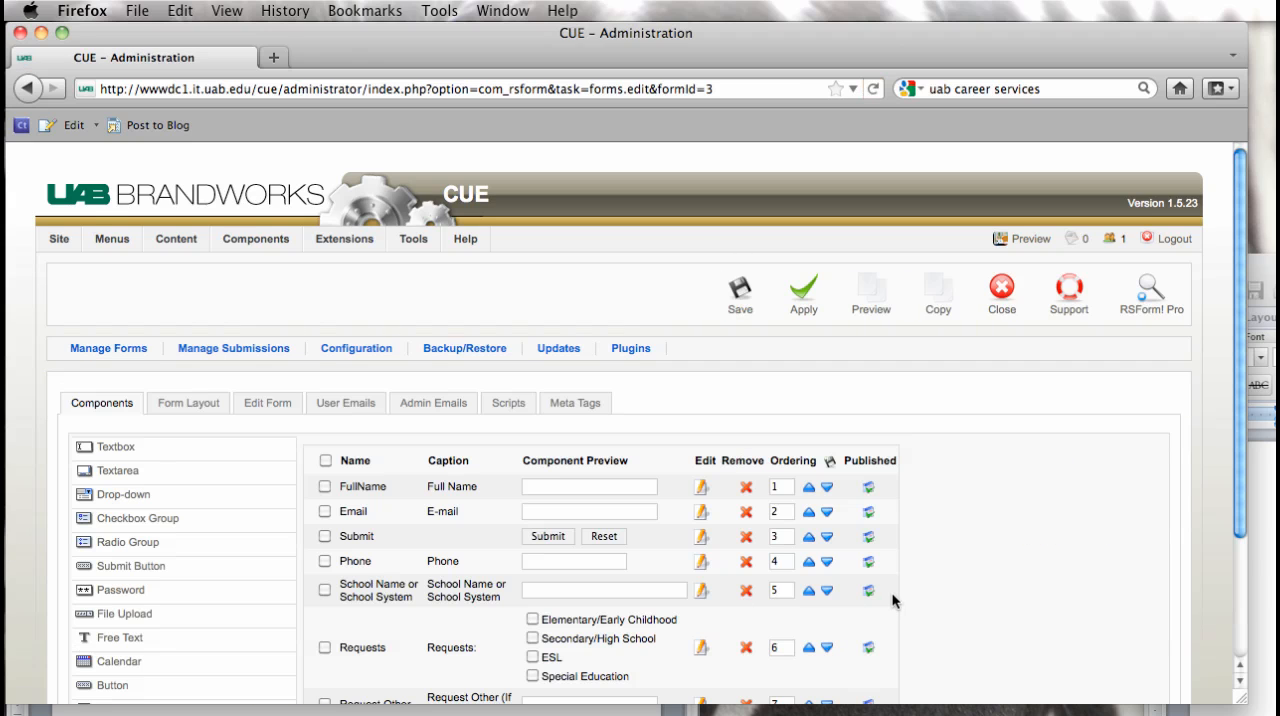
Step: Paste the thank-you message into a new Free Text component, separate "If you have any questions" with a blank line and add a final period
scroll(893, 603, down, 3)
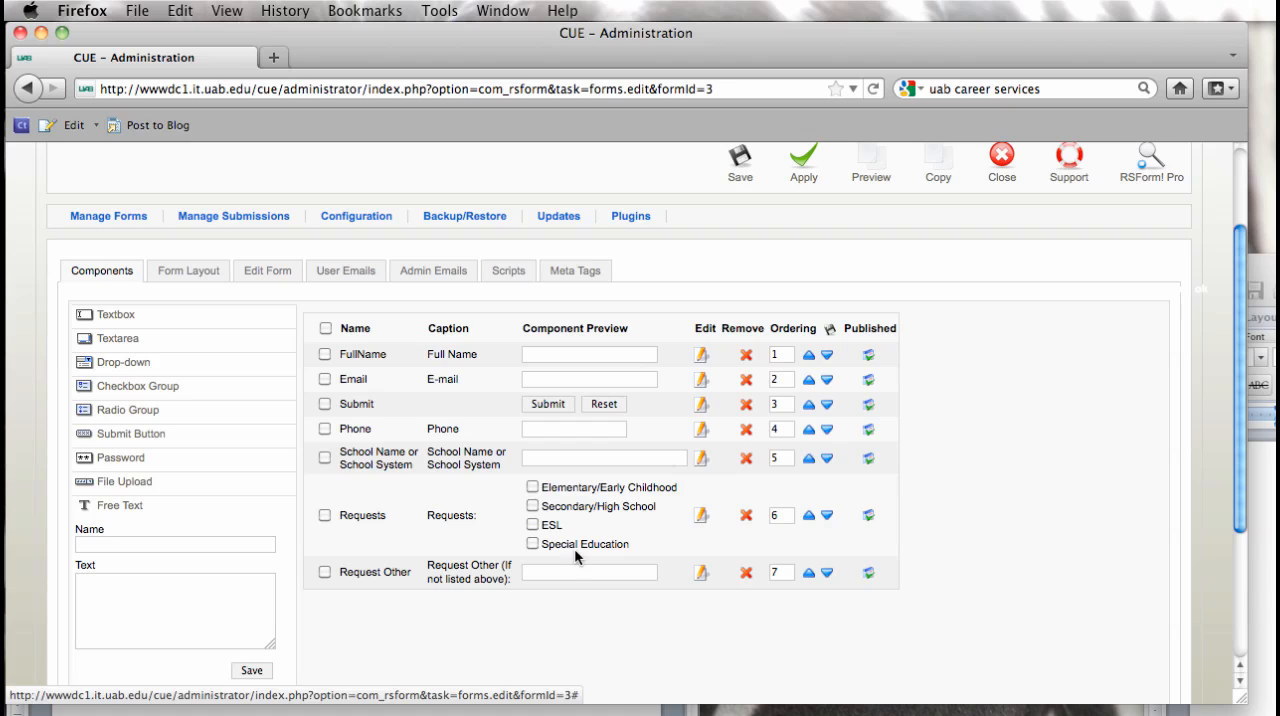
click(101, 592)
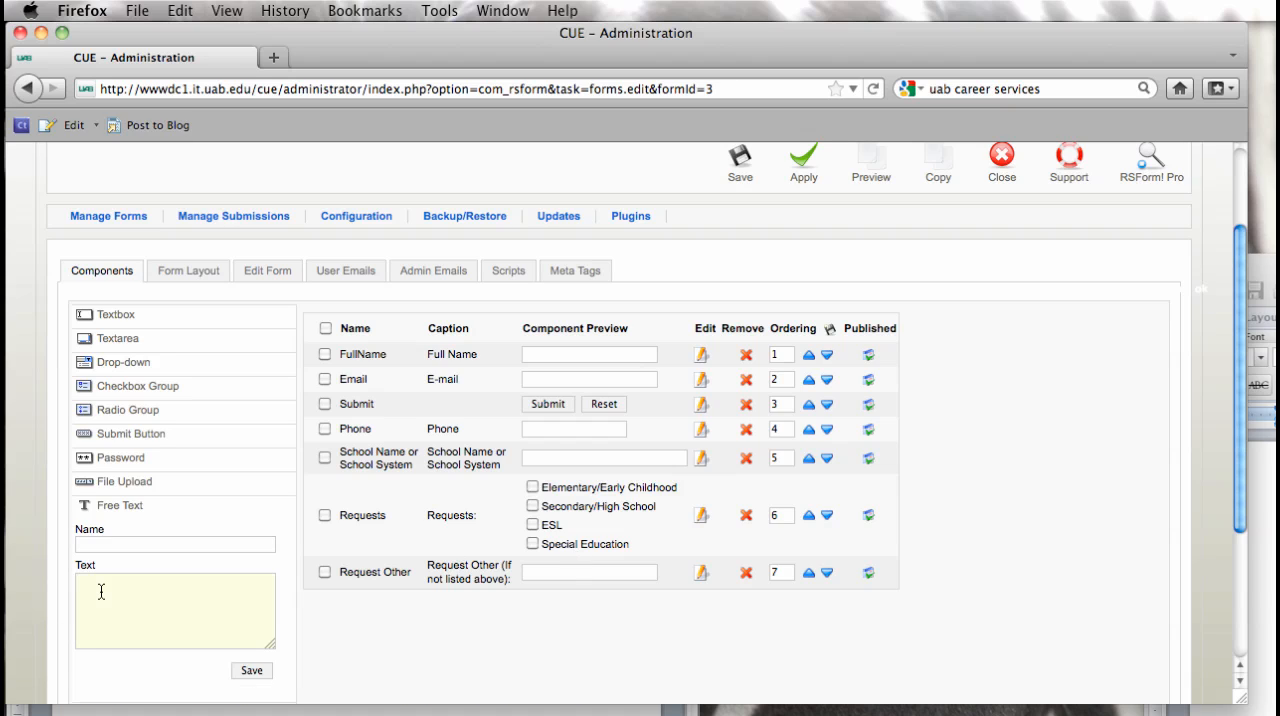
key(super+v)
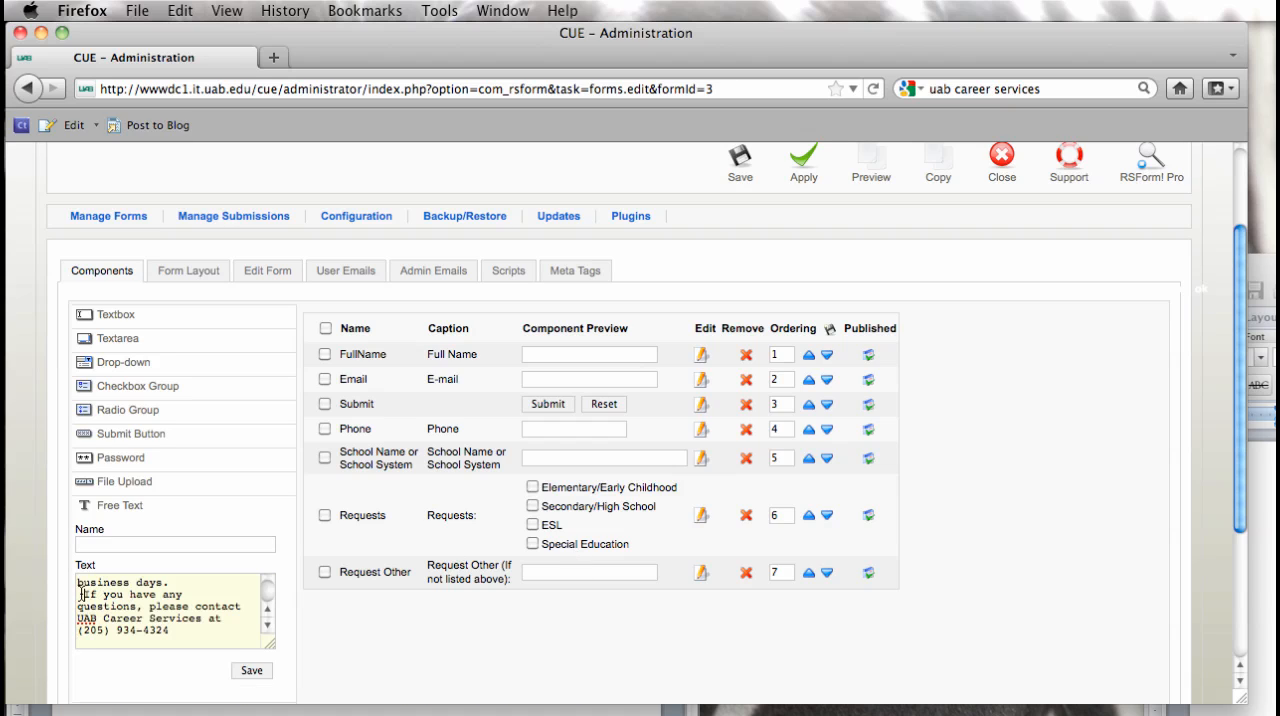
key(Return)
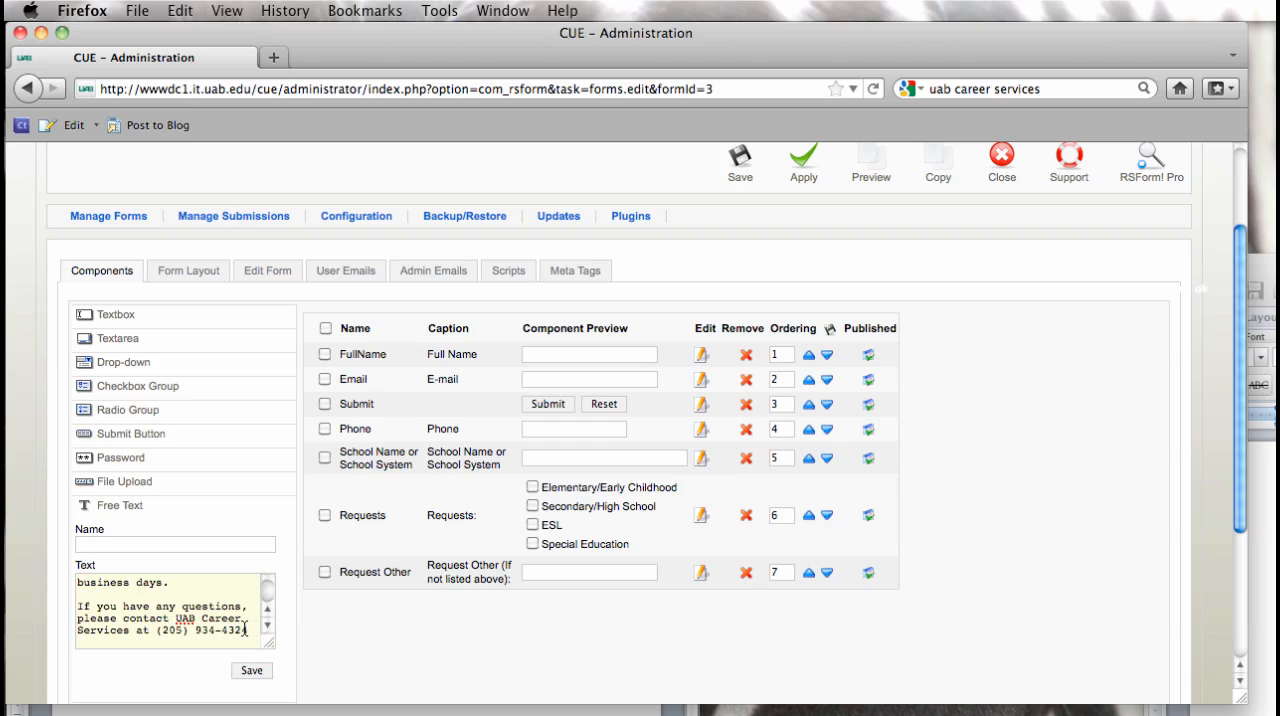
text(.)
Step: Name the free text component "Header" and save it to the form
click(126, 546)
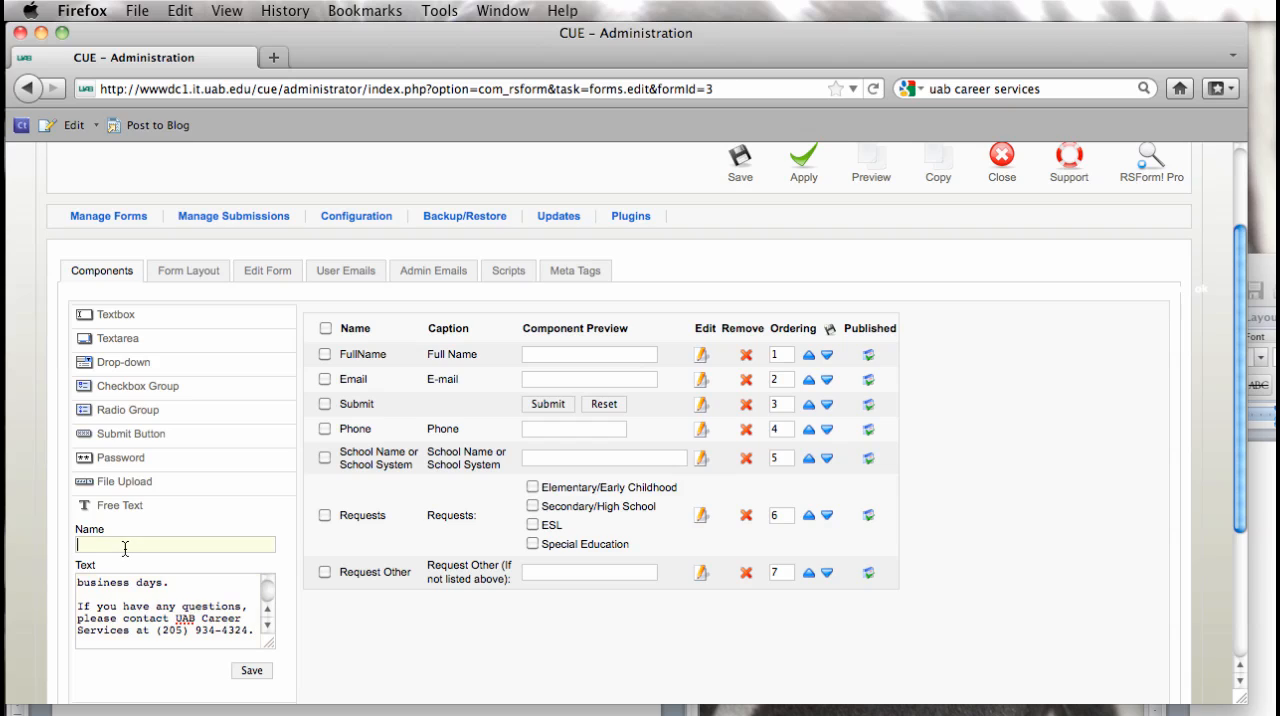
text(Header)
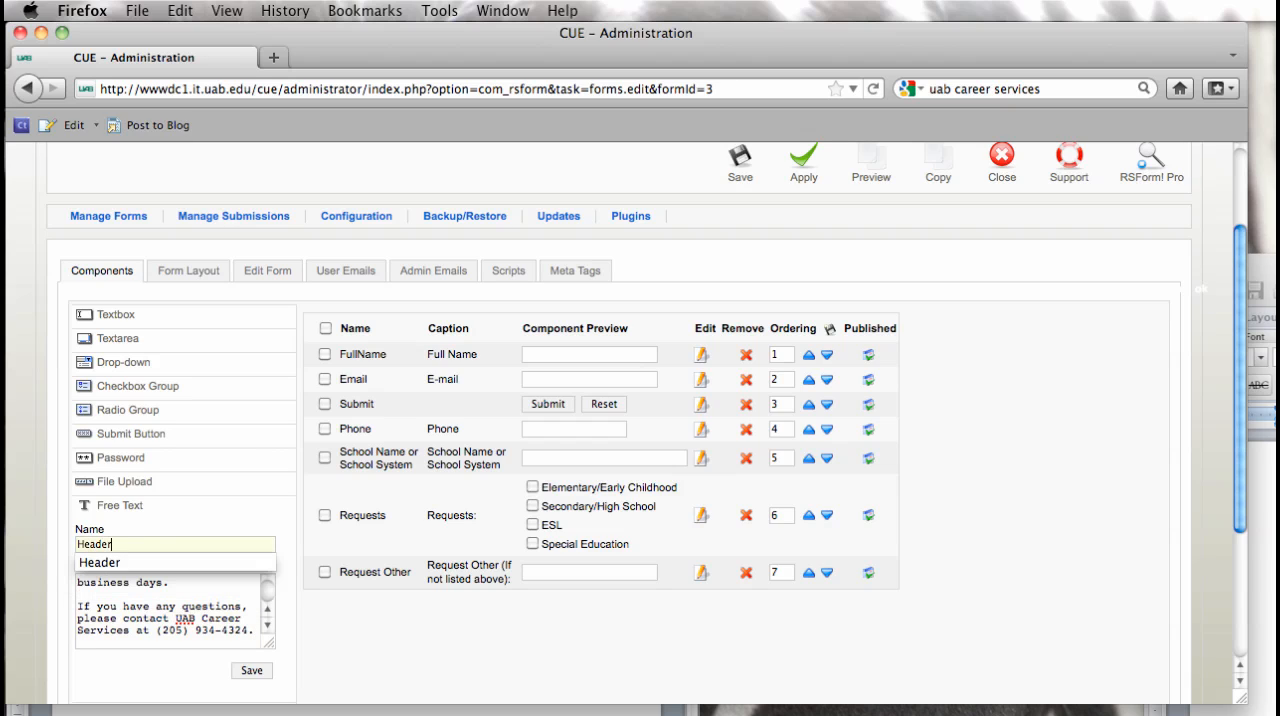
click(390, 690)
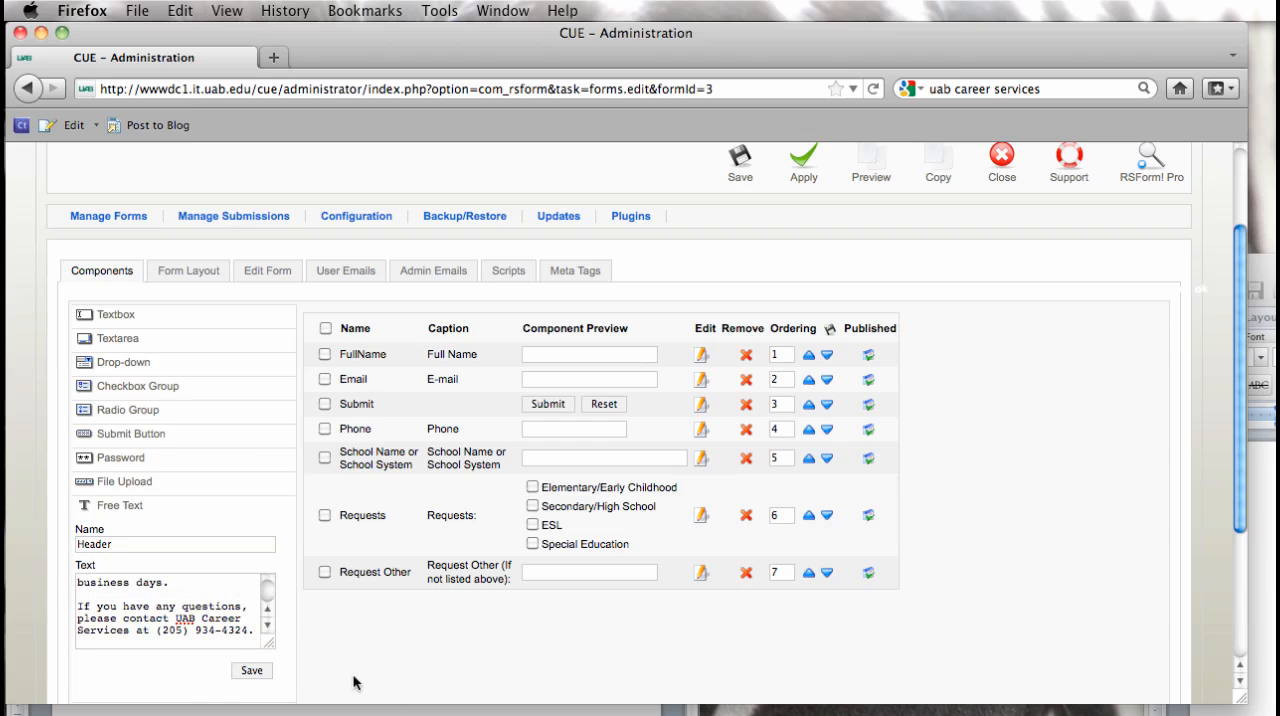
click(260, 672)
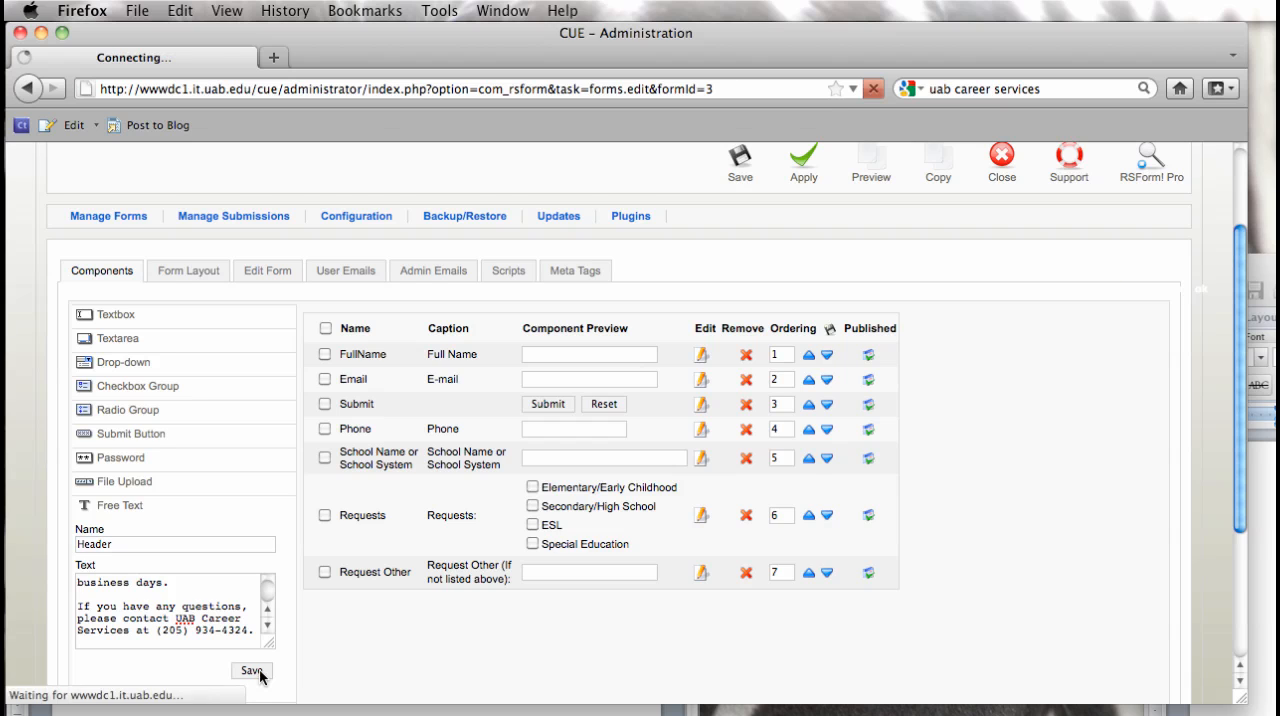
Step: Set the Header component's order to 1 and save the ordering
scroll(778, 653, down, 4)
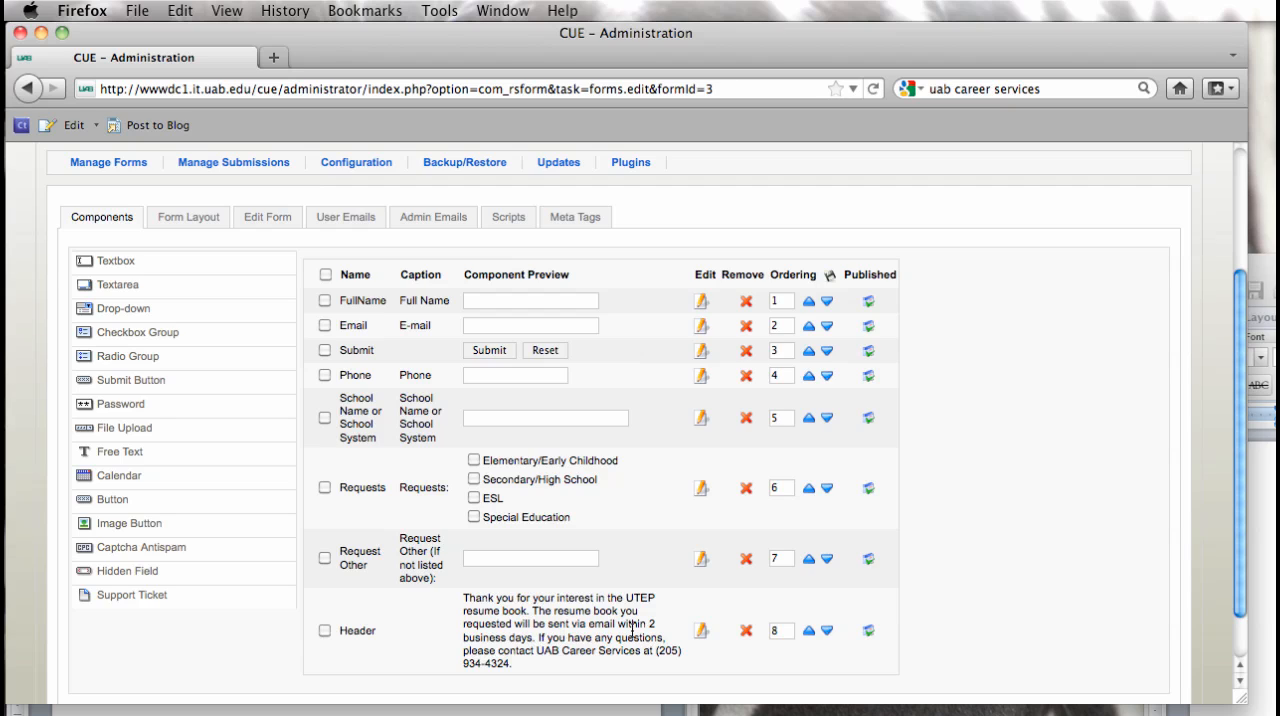
double_click(785, 631)
text(1)
click(829, 276)
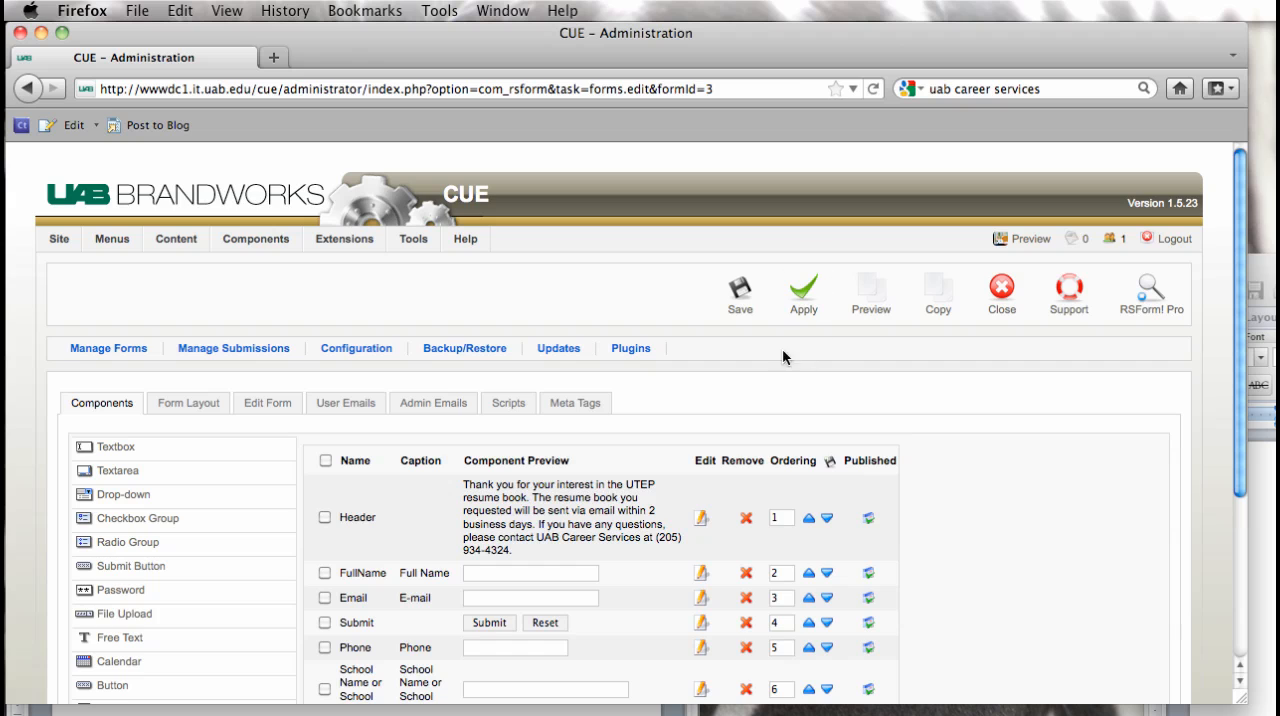
Step: Move the Submit component to the end of the form by setting its order to 9 and saving the ordering
scroll(1038, 449, down, 5)
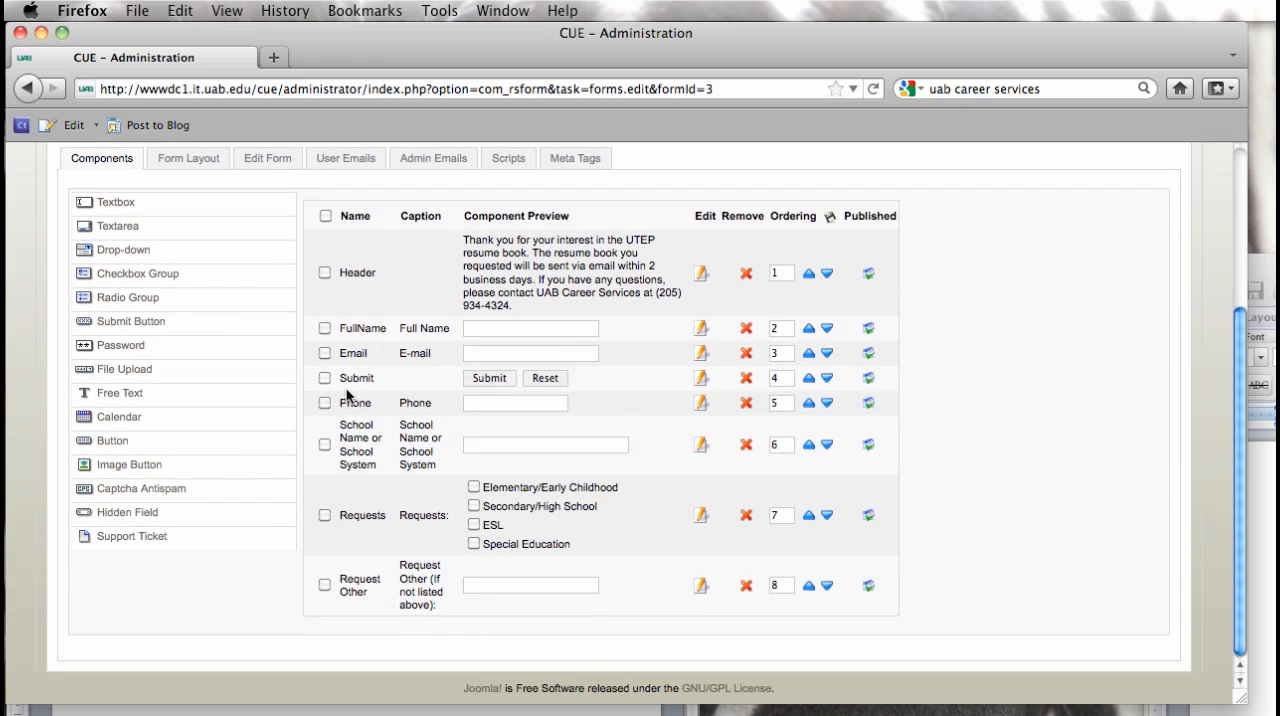
click(781, 378)
text(9)
click(829, 216)
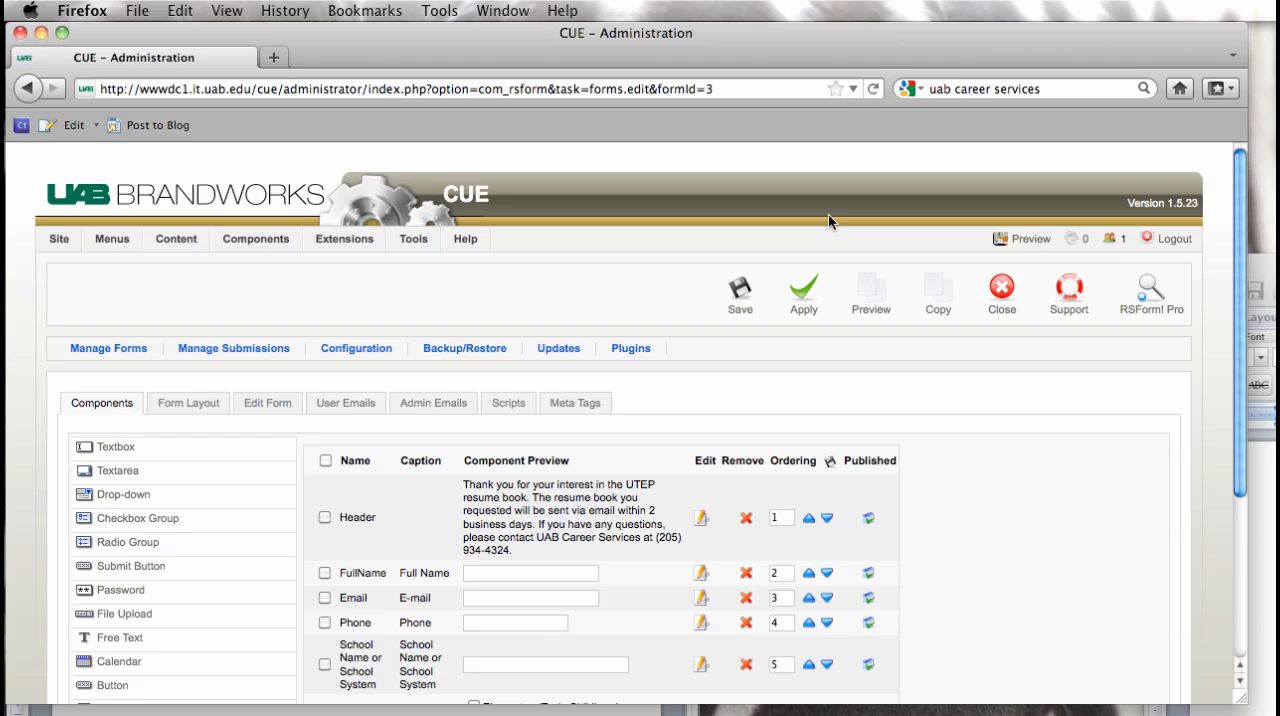
scroll(1000, 459, down, 5)
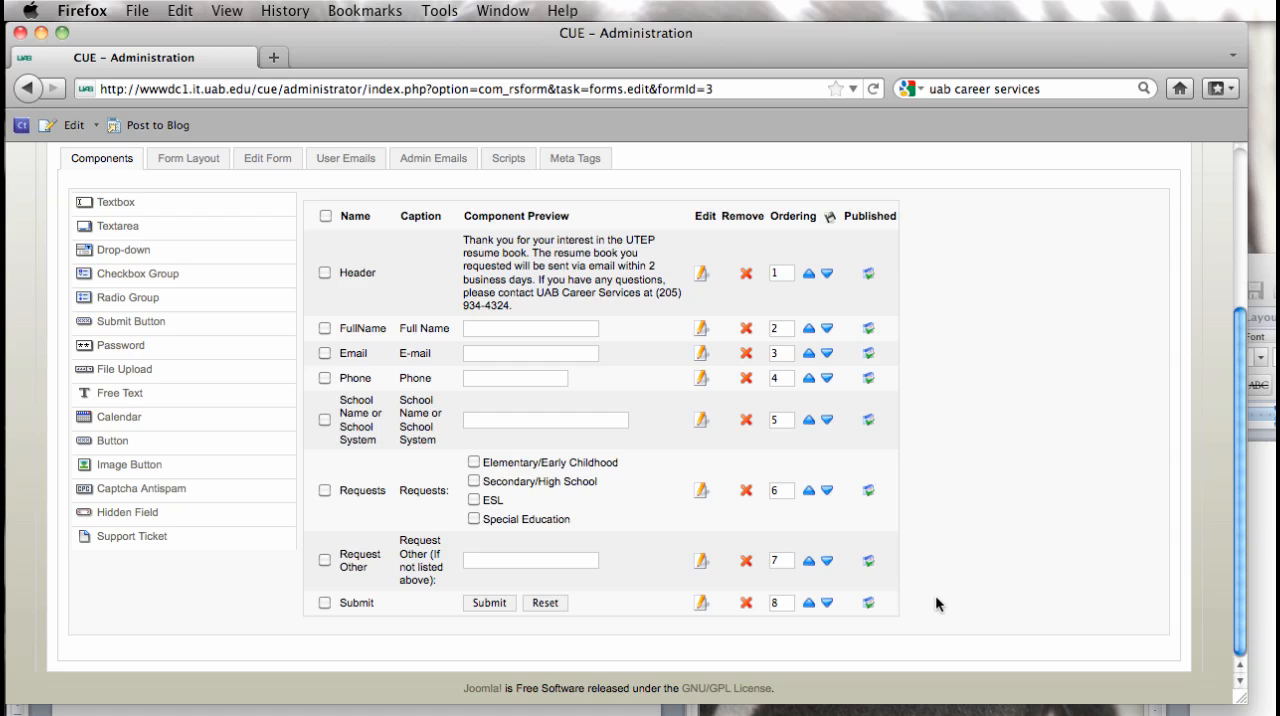
Step: Save the form, then reopen "Resume Book Request" from the list of forms for editing
scroll(937, 603, up, 5)
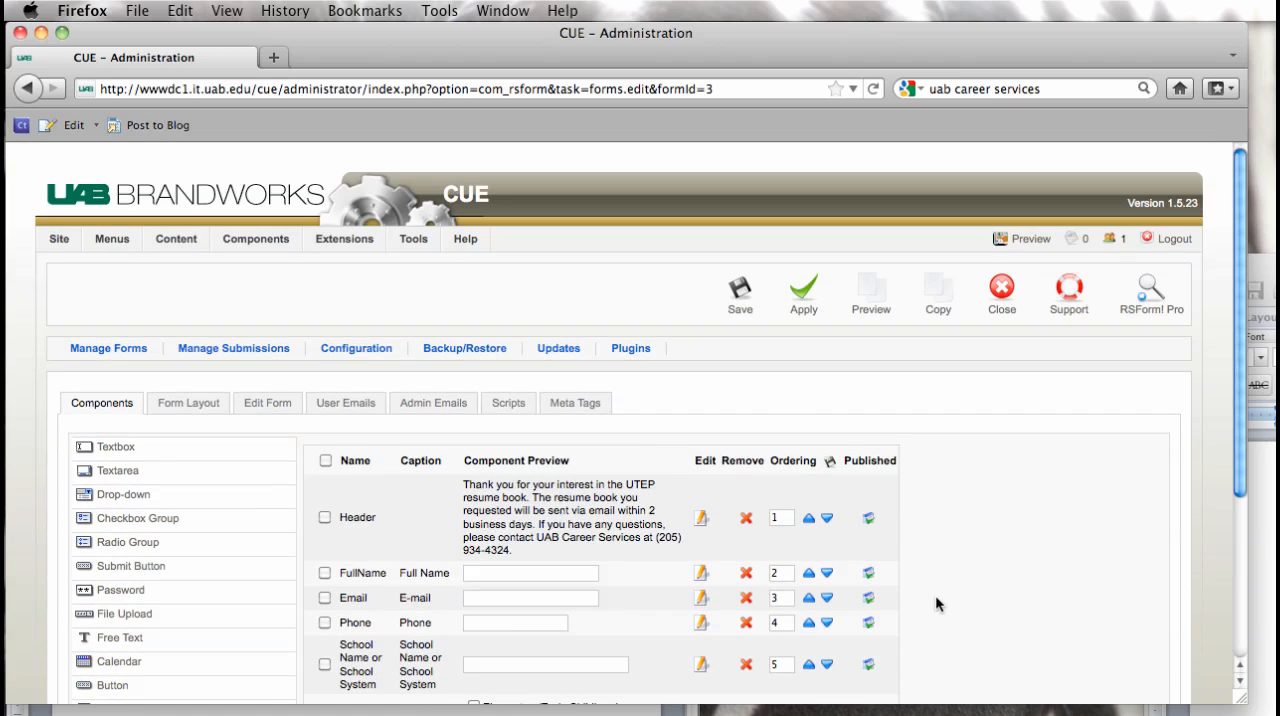
click(738, 312)
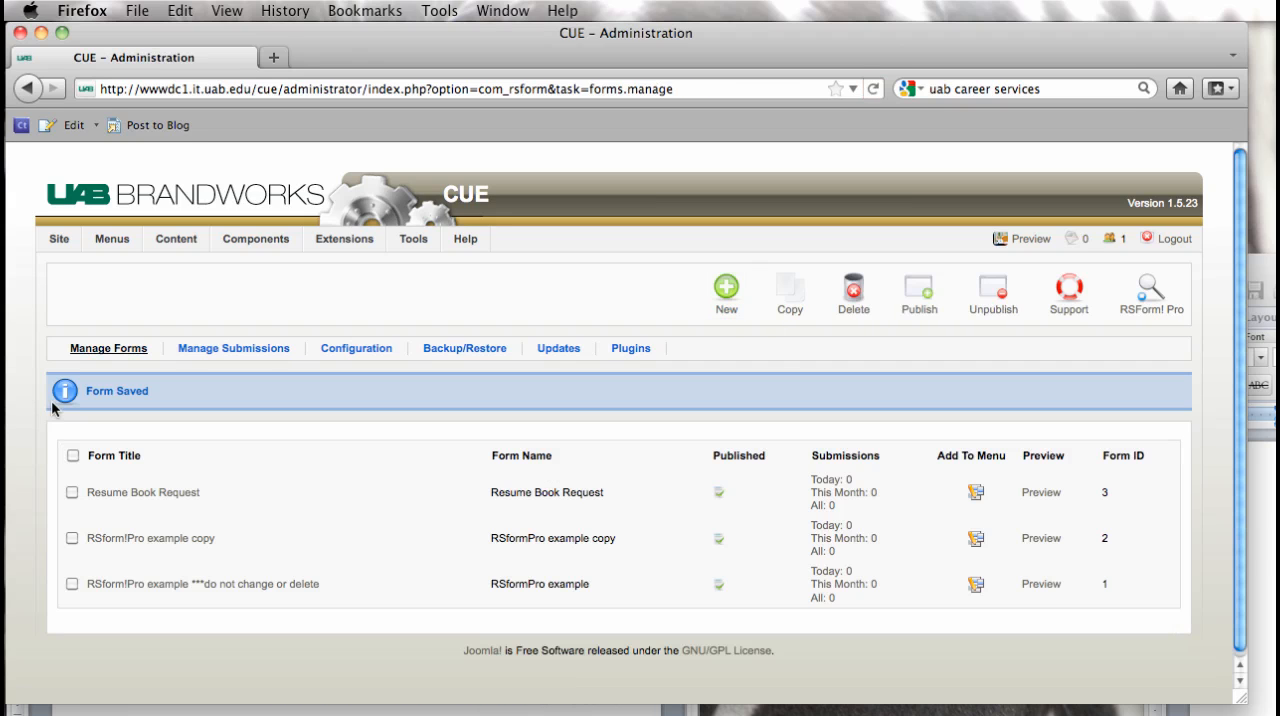
click(125, 492)
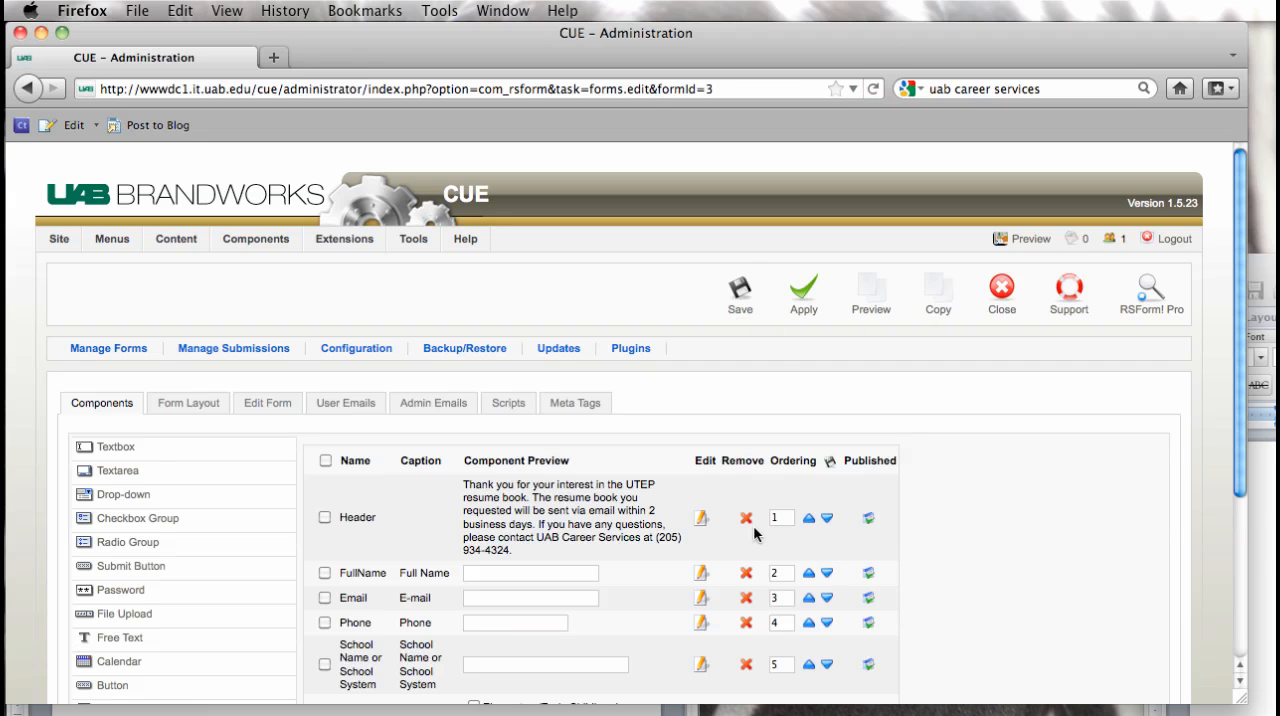
Step: Review the order and previews of all components in the Resume Book Request form, from Header through Submit
scroll(1038, 535, down, 5)
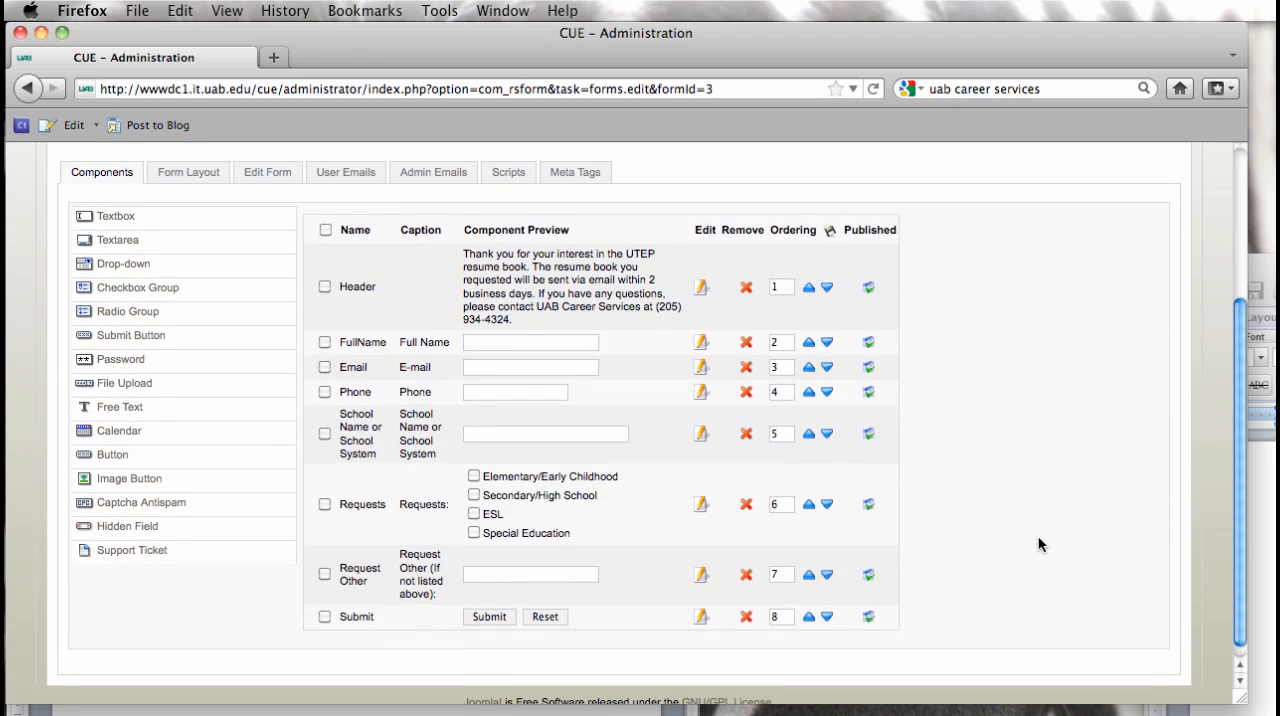
scroll(1038, 535, up, 5)
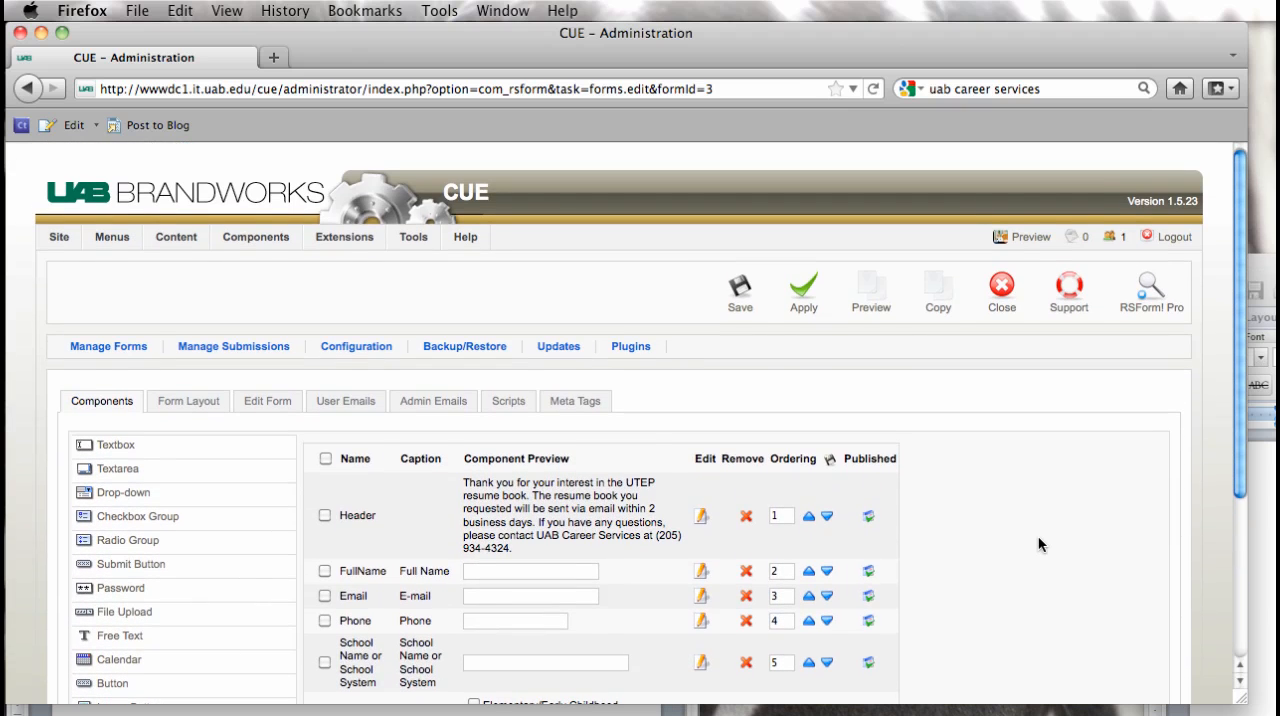
scroll(1038, 538, down, 3)
scroll(1000, 543, up, 2)
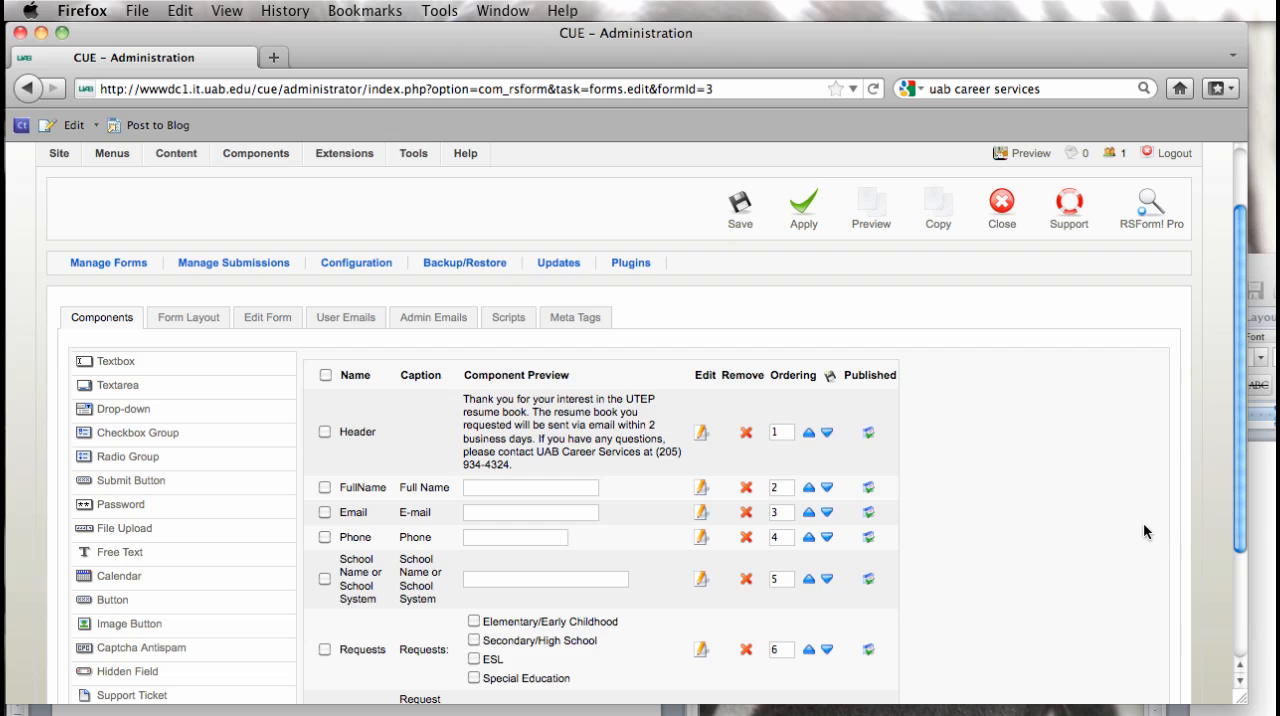
scroll(1145, 531, down, 4)
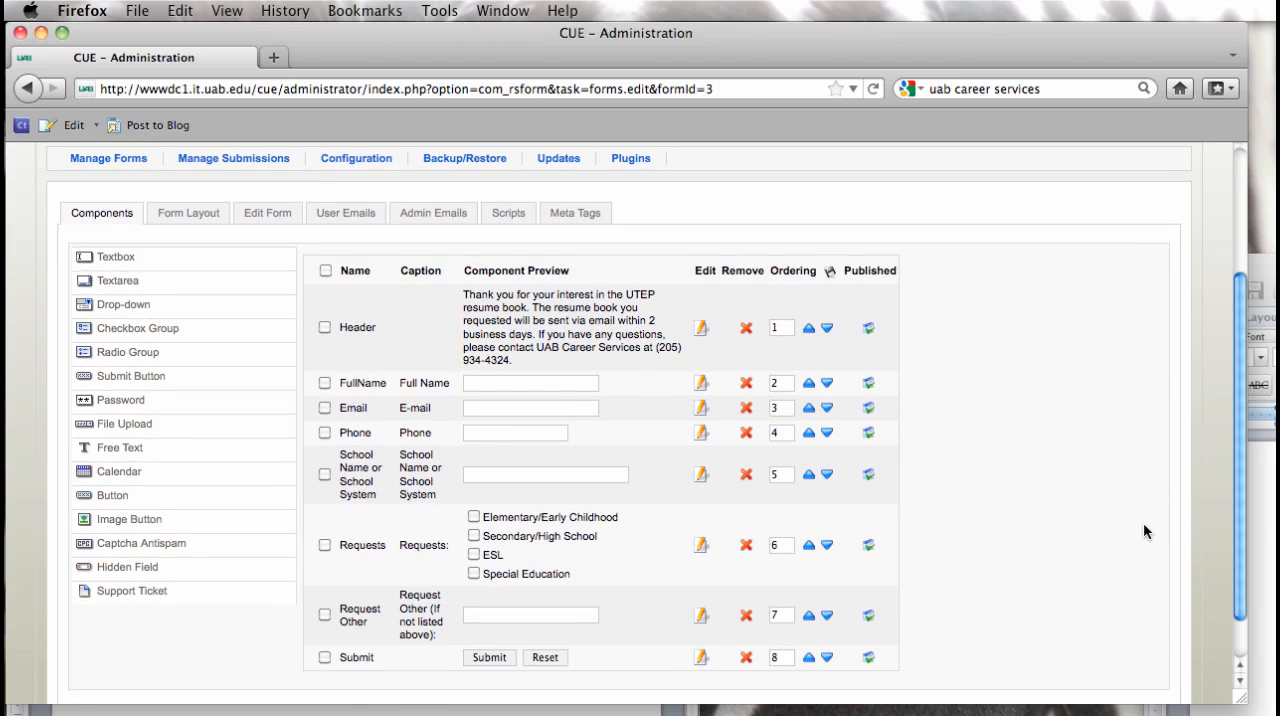
scroll(1144, 531, up, 6)
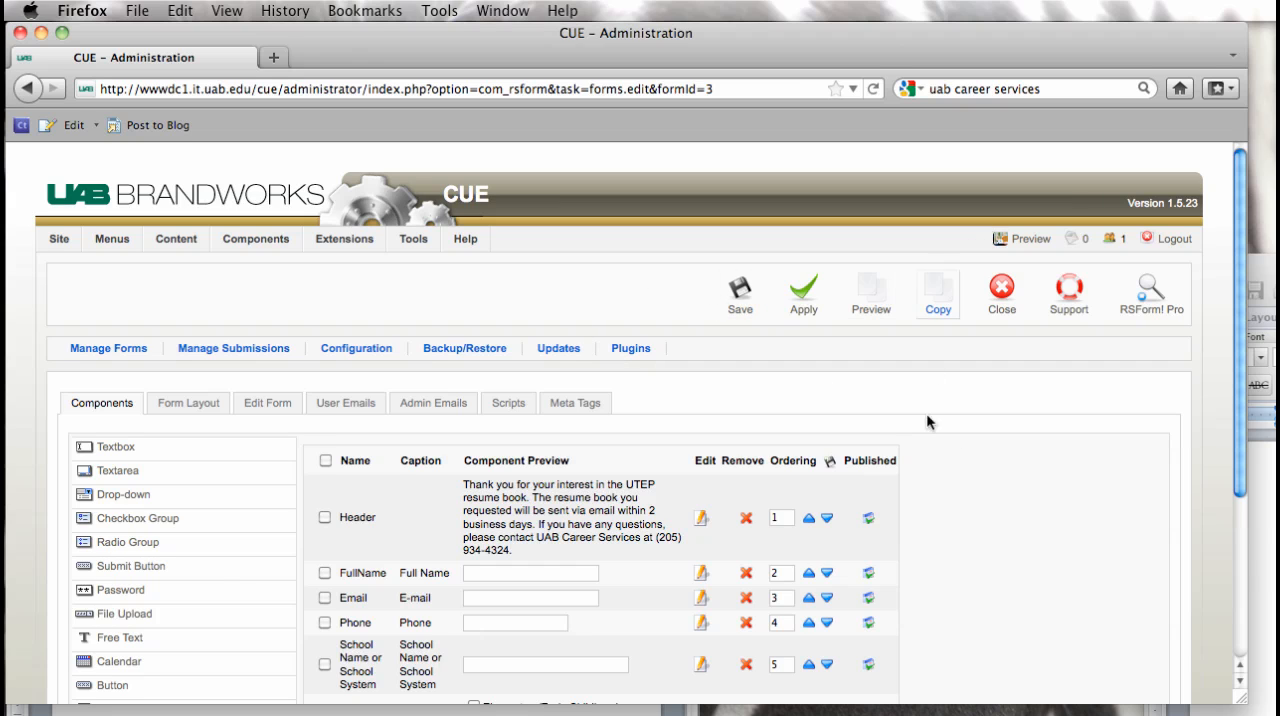
scroll(1008, 458, down, 1)
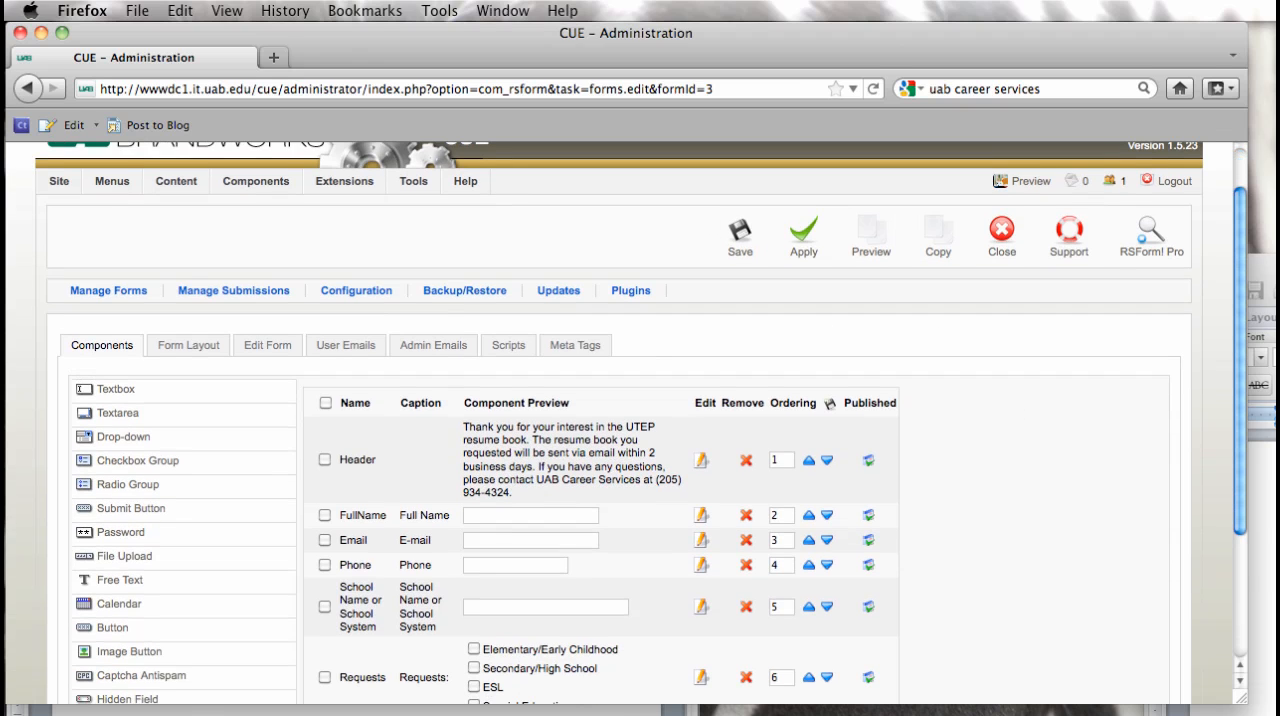